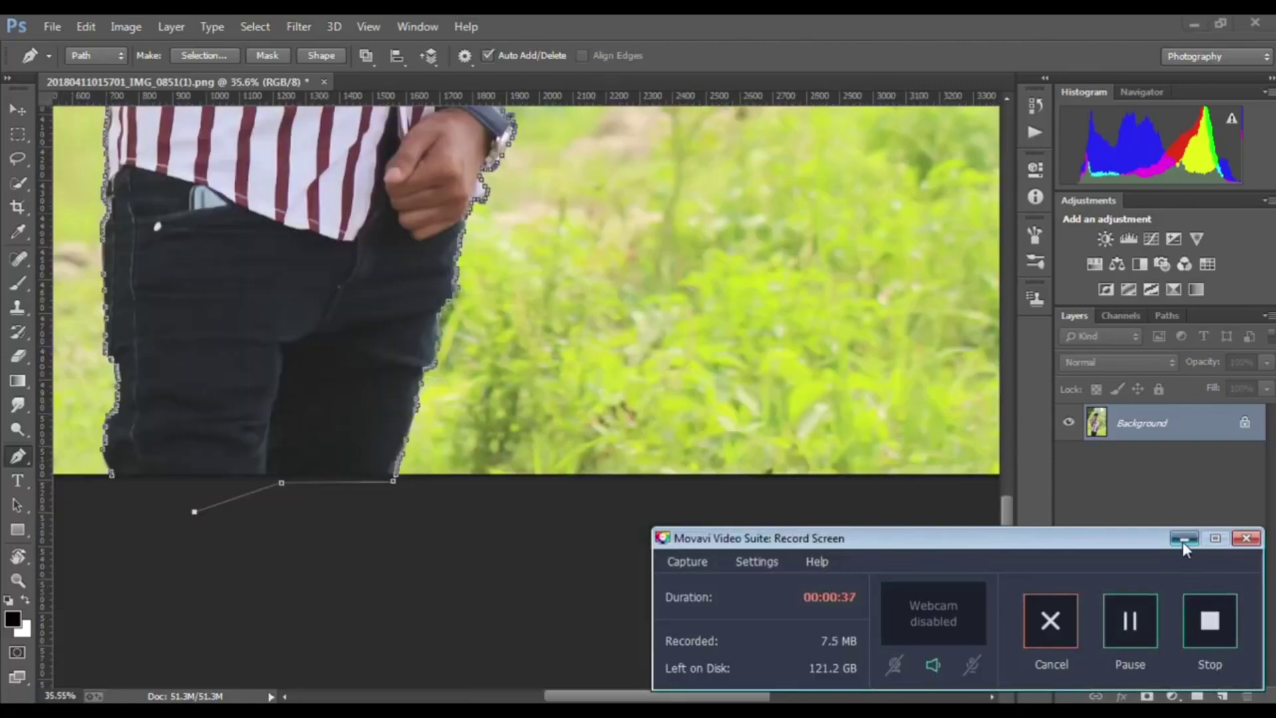
Step: Close the pen path around the man below the image edge and convert it into a selection
click(1184, 533)
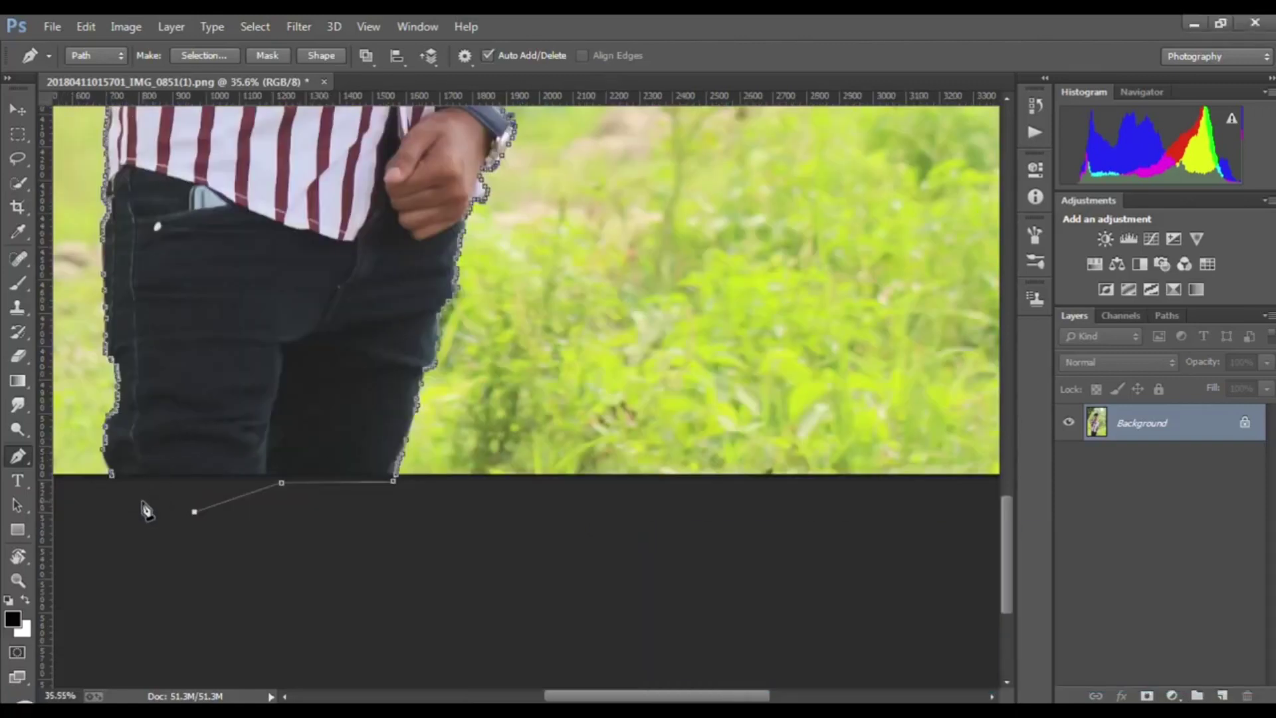
click(117, 487)
scroll(117, 487, down, 6)
right_click(512, 432)
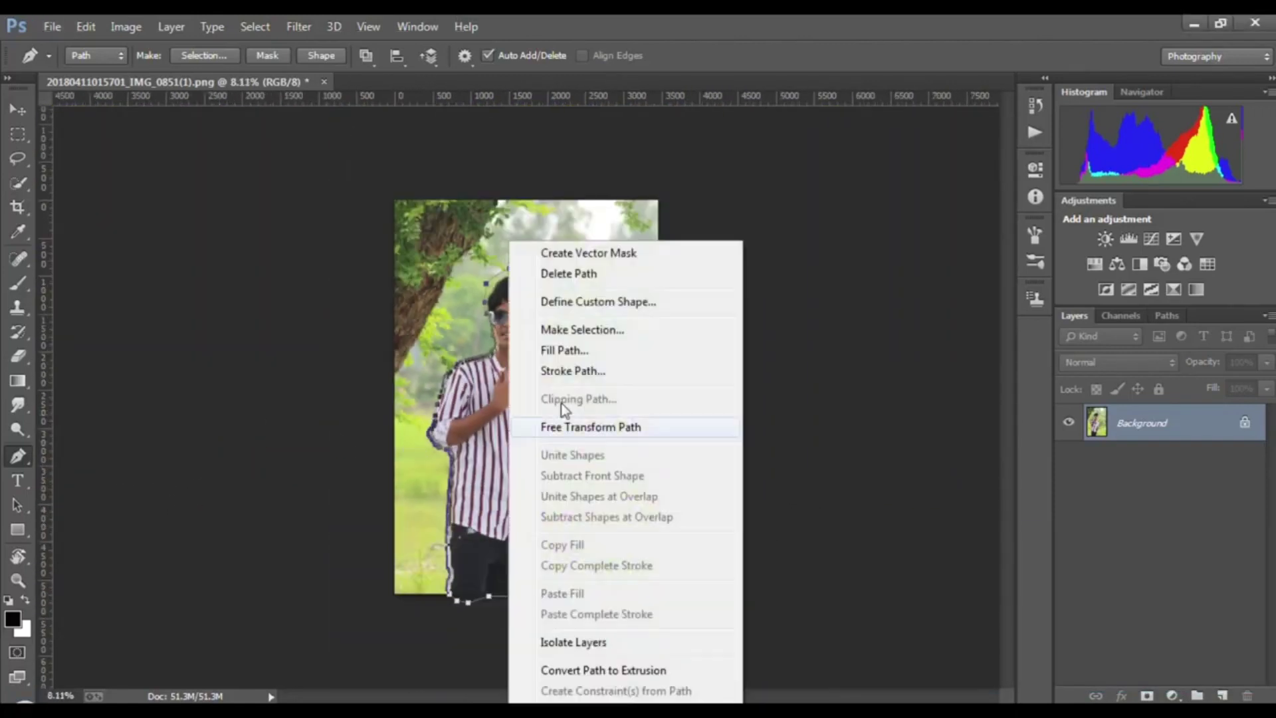
click(624, 334)
click(736, 211)
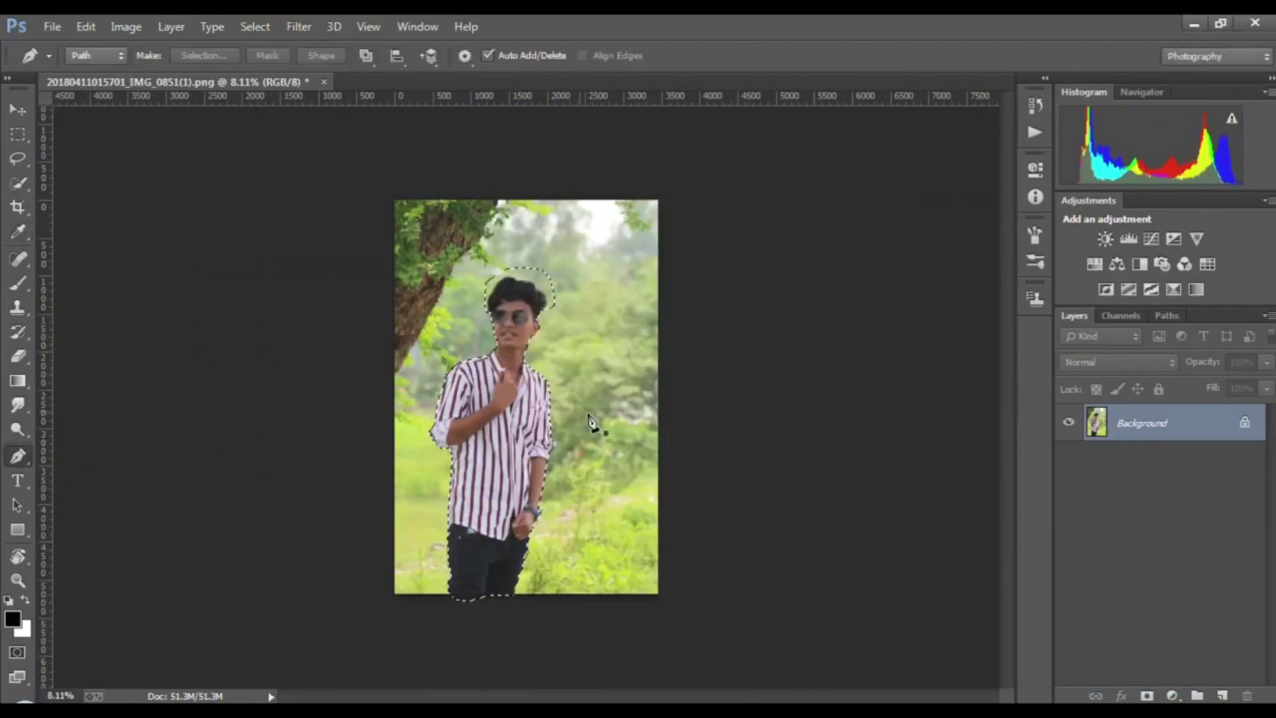
Step: Mask out everything outside the selection and apply the mask permanently to the layer
click(1147, 695)
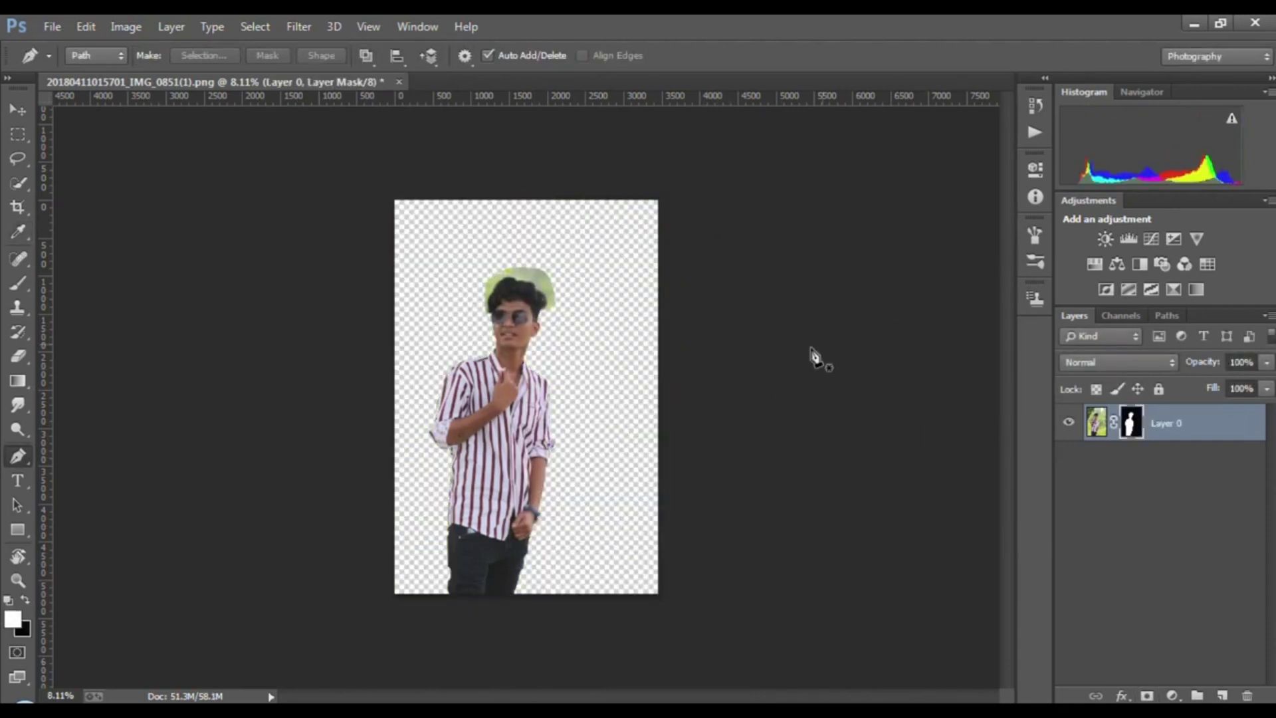
right_click(1133, 433)
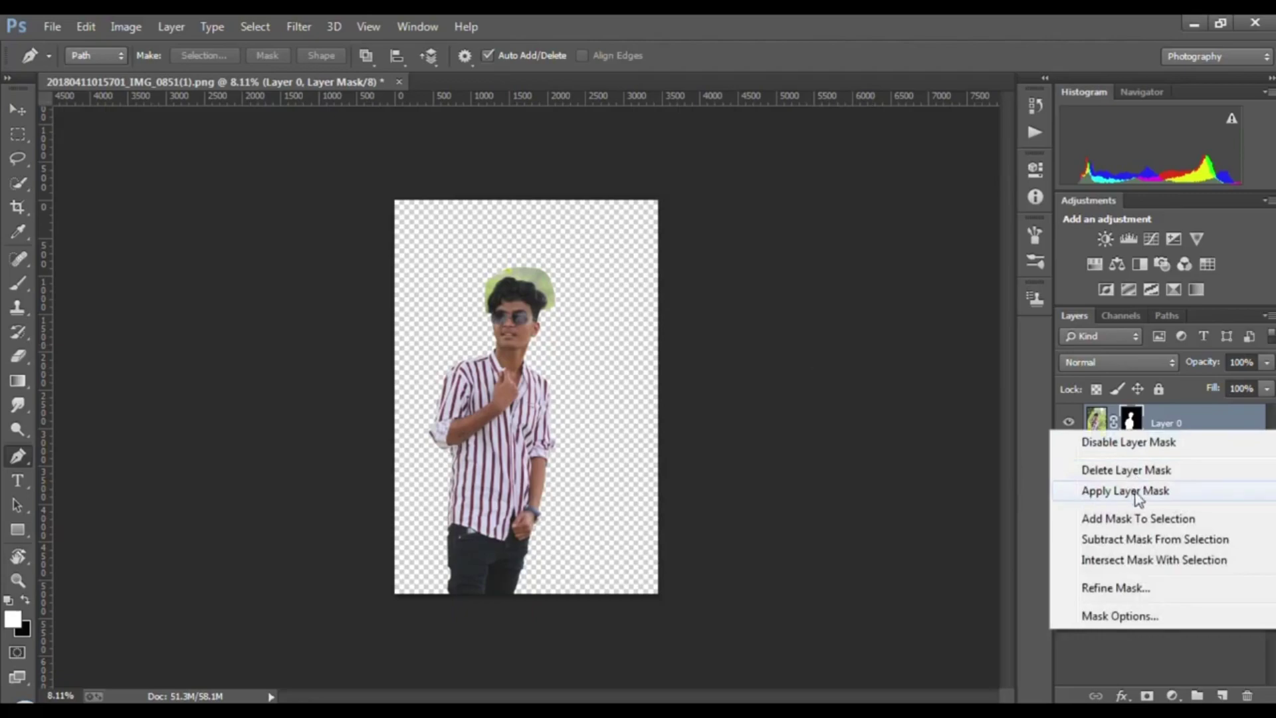
click(1123, 491)
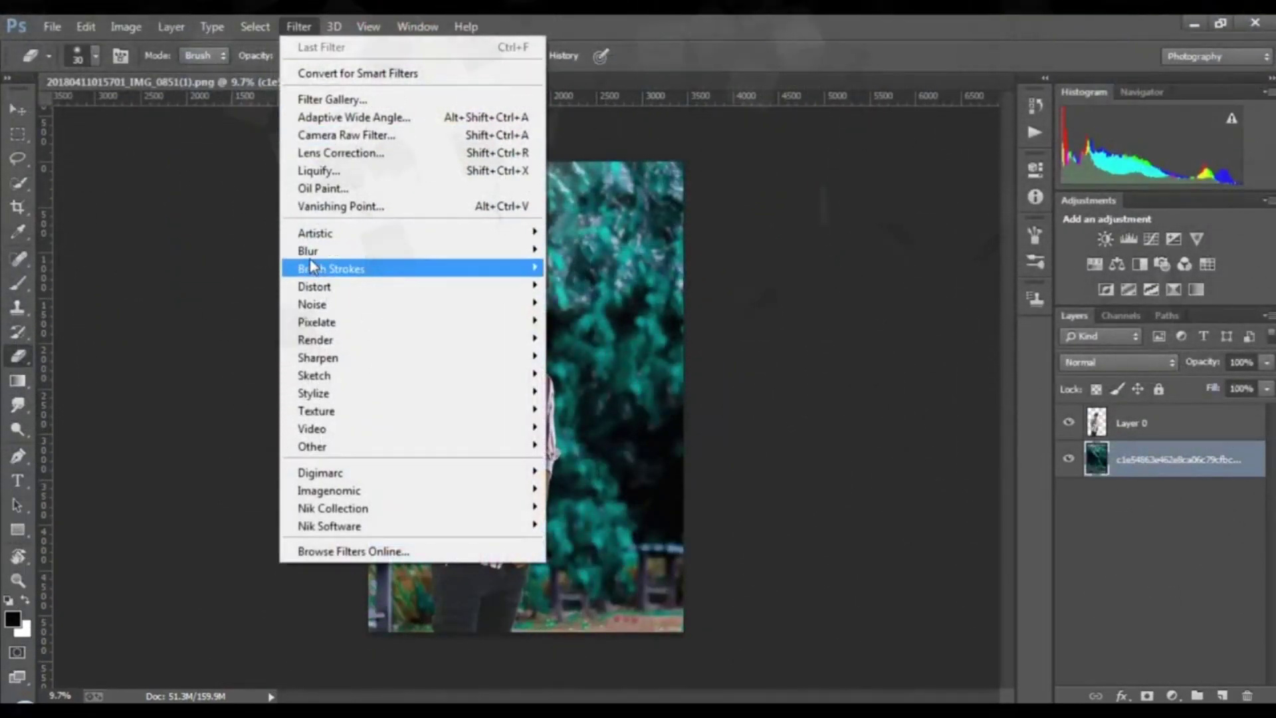
Step: Apply a Tilt-Shift blur of about 51 px to the teal background layer, with the focus lines moved down below the image
mouse_move(460, 261)
click(585, 285)
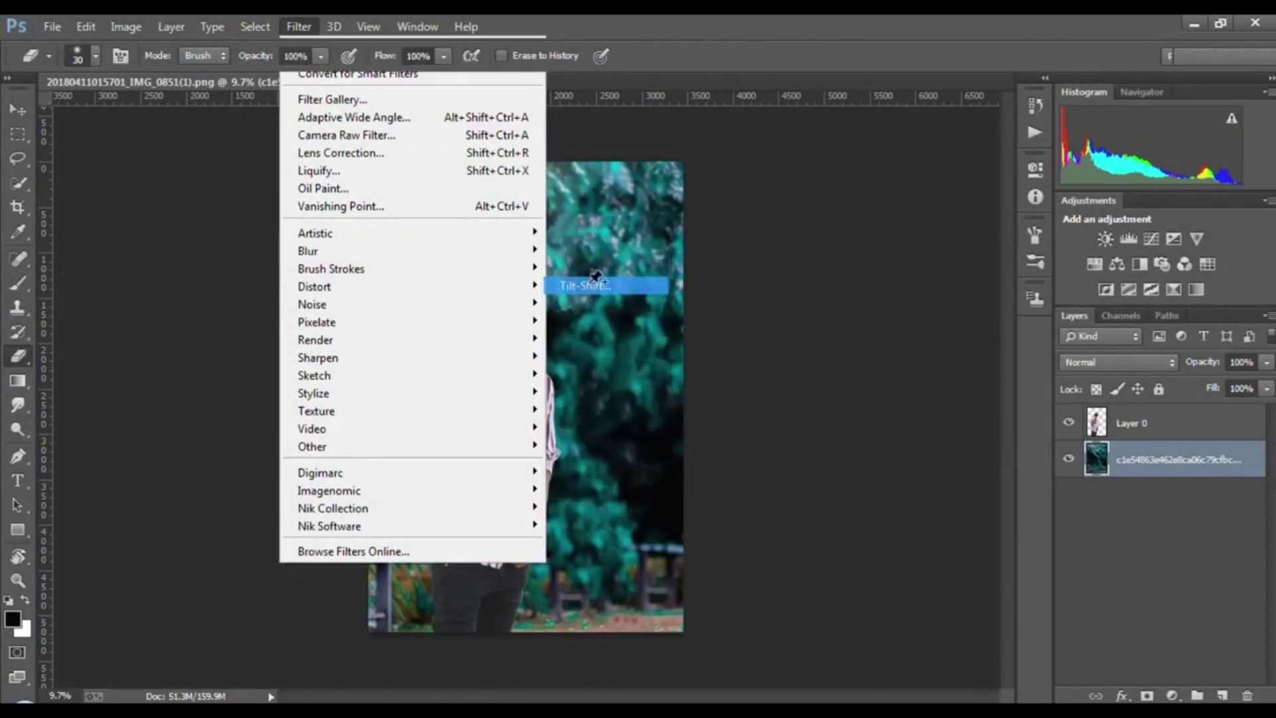
drag(537, 397, 521, 683)
drag(545, 591, 545, 670)
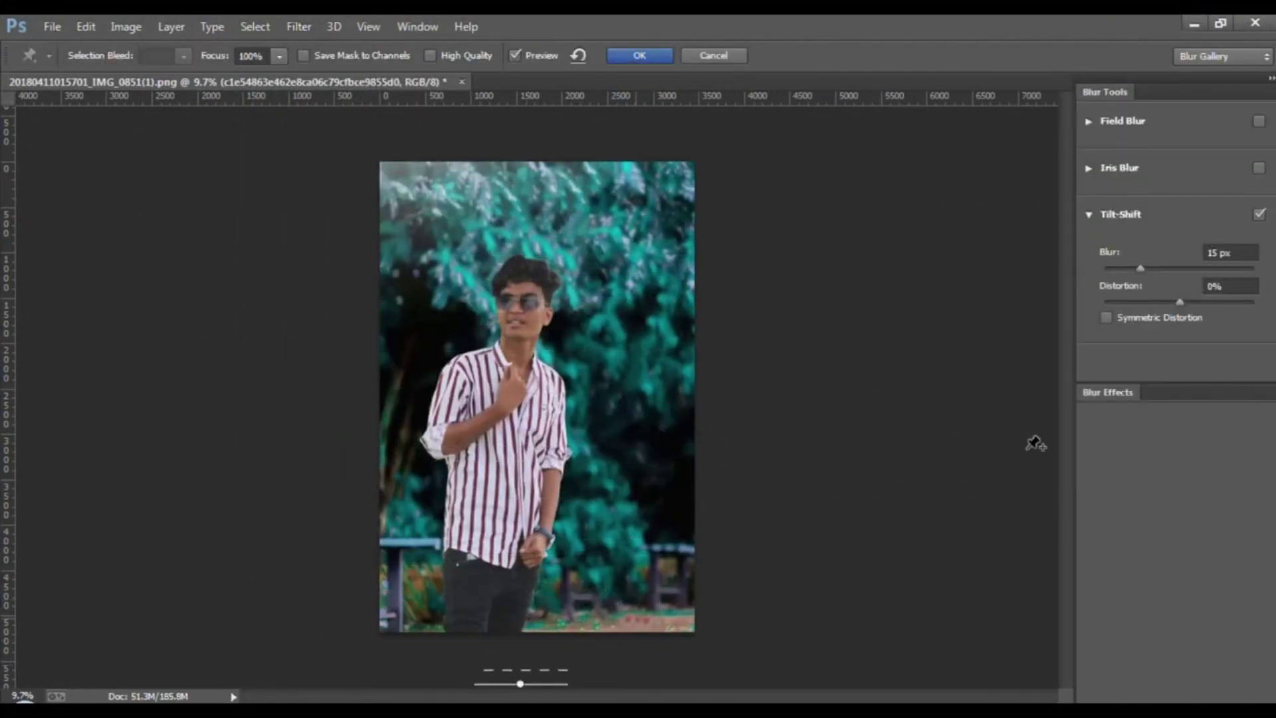
drag(1144, 267, 1179, 271)
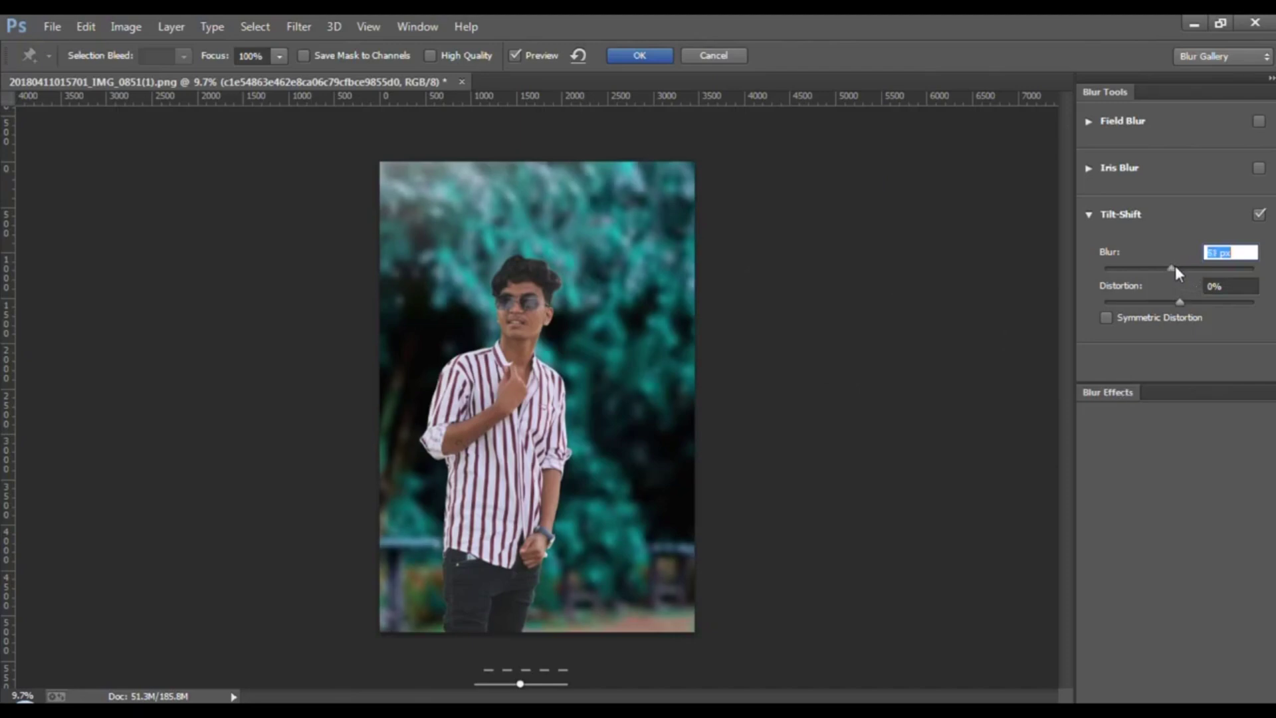
click(638, 56)
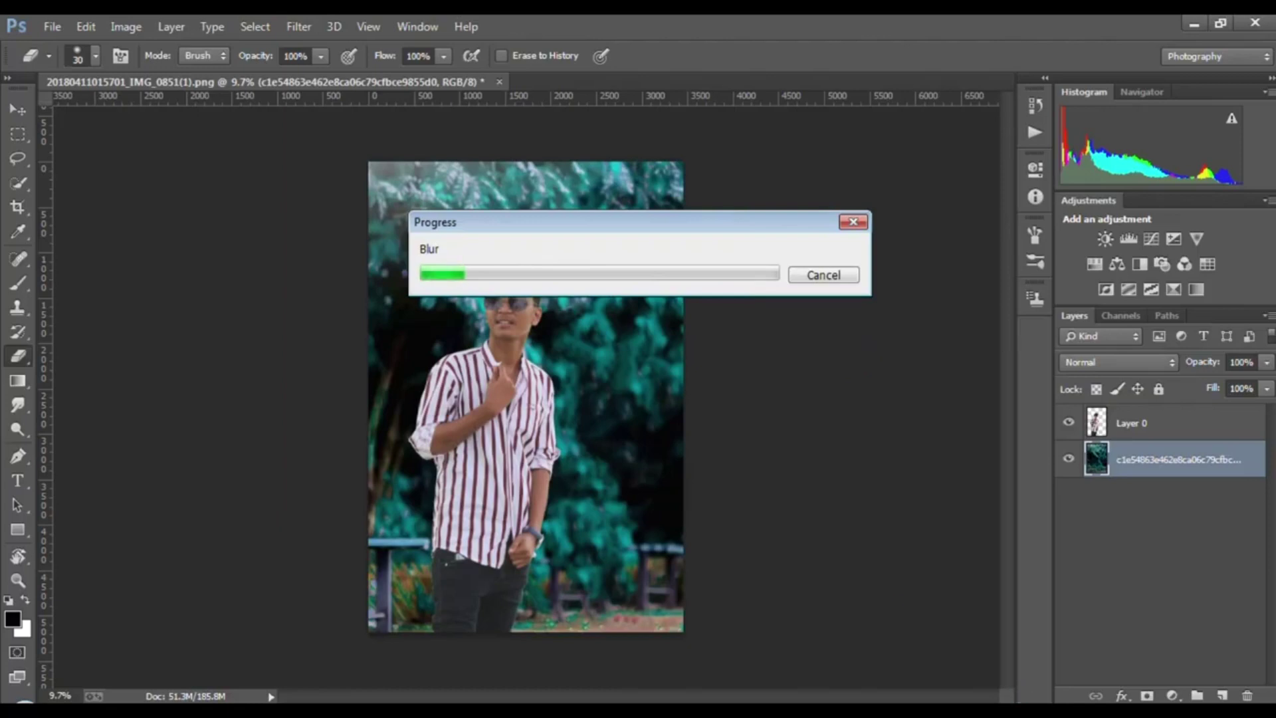
click(1018, 703)
click(1114, 639)
click(1181, 539)
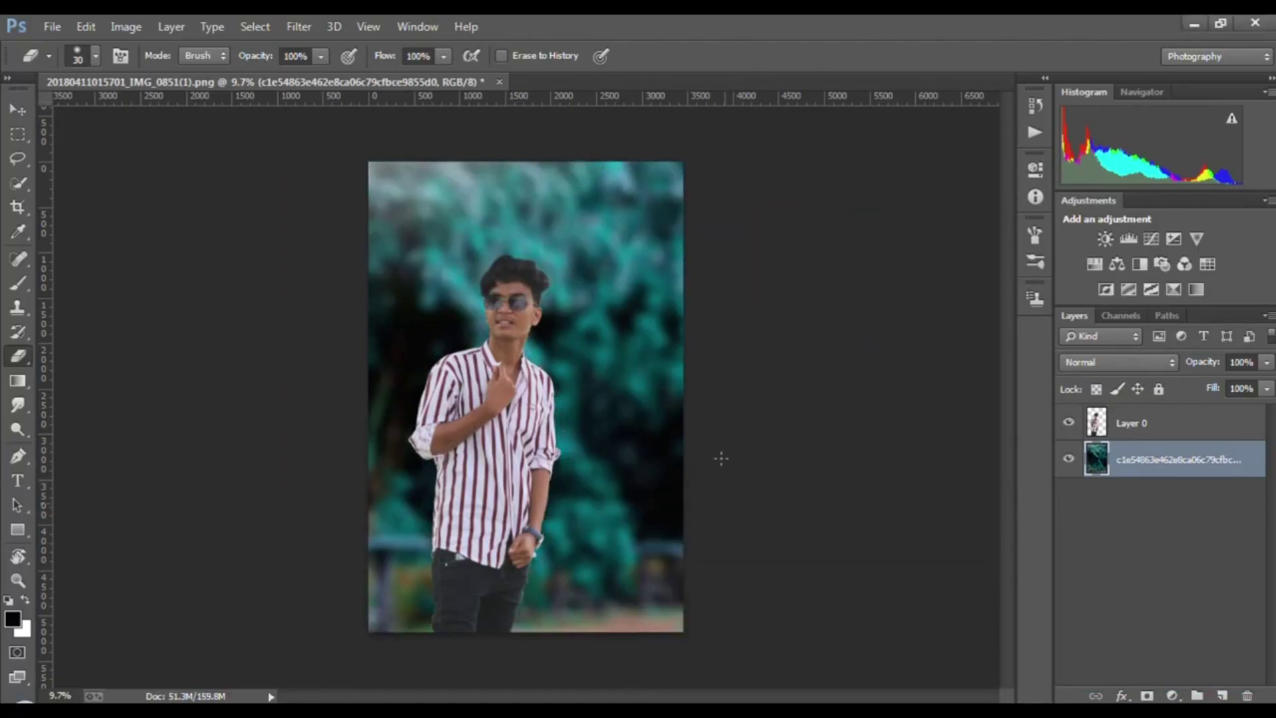
scroll(630, 374, up, 3)
scroll(521, 324, down, 3)
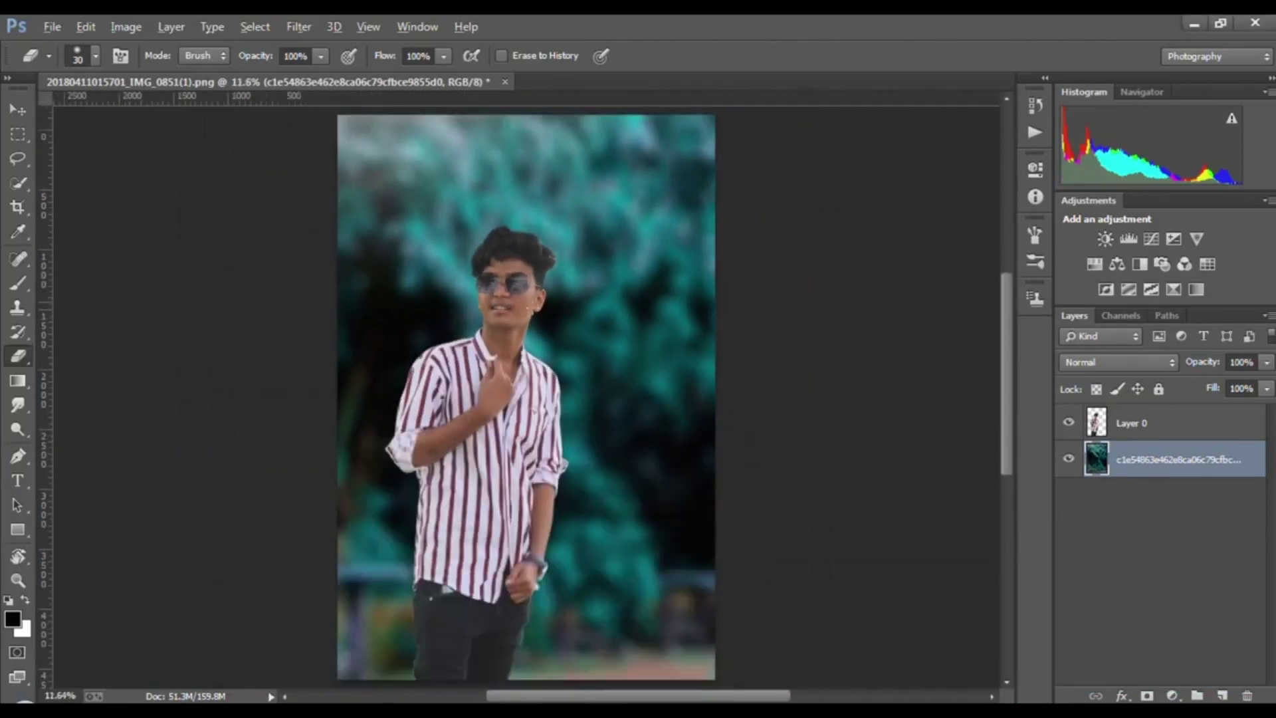
scroll(521, 324, down, 1)
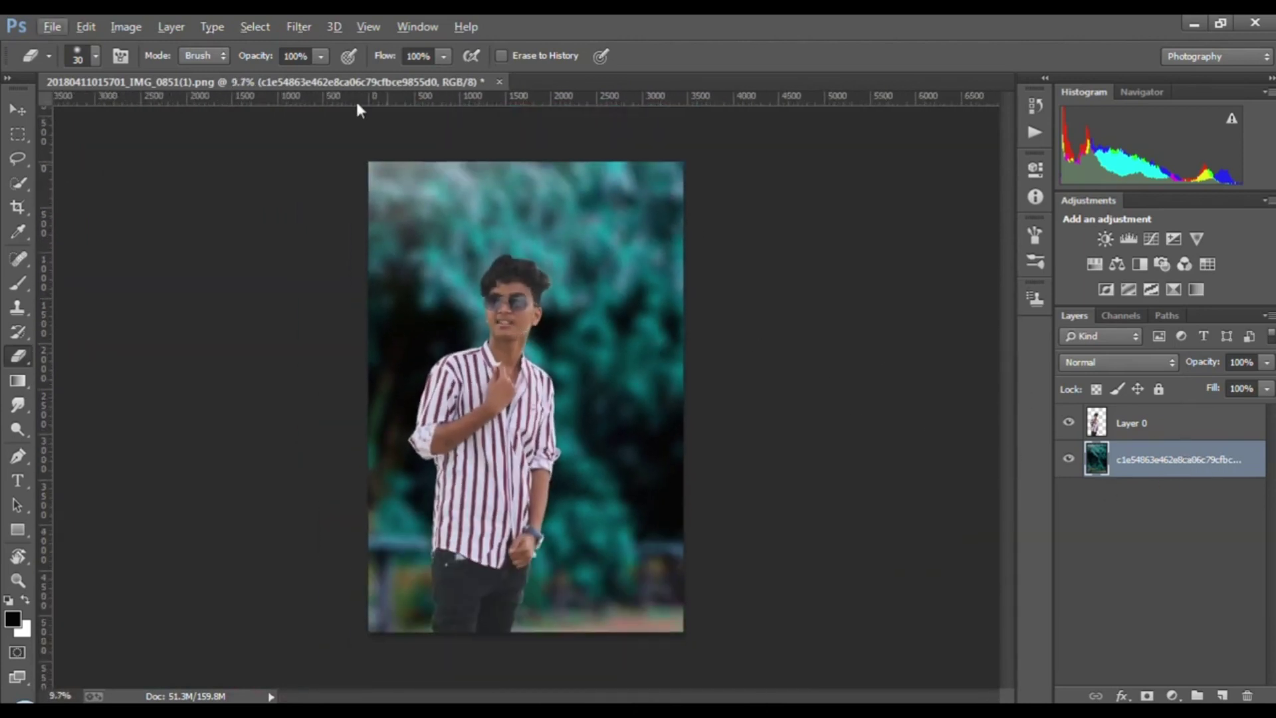
Step: Try to open the Camera Raw Filter for the background layer
click(300, 27)
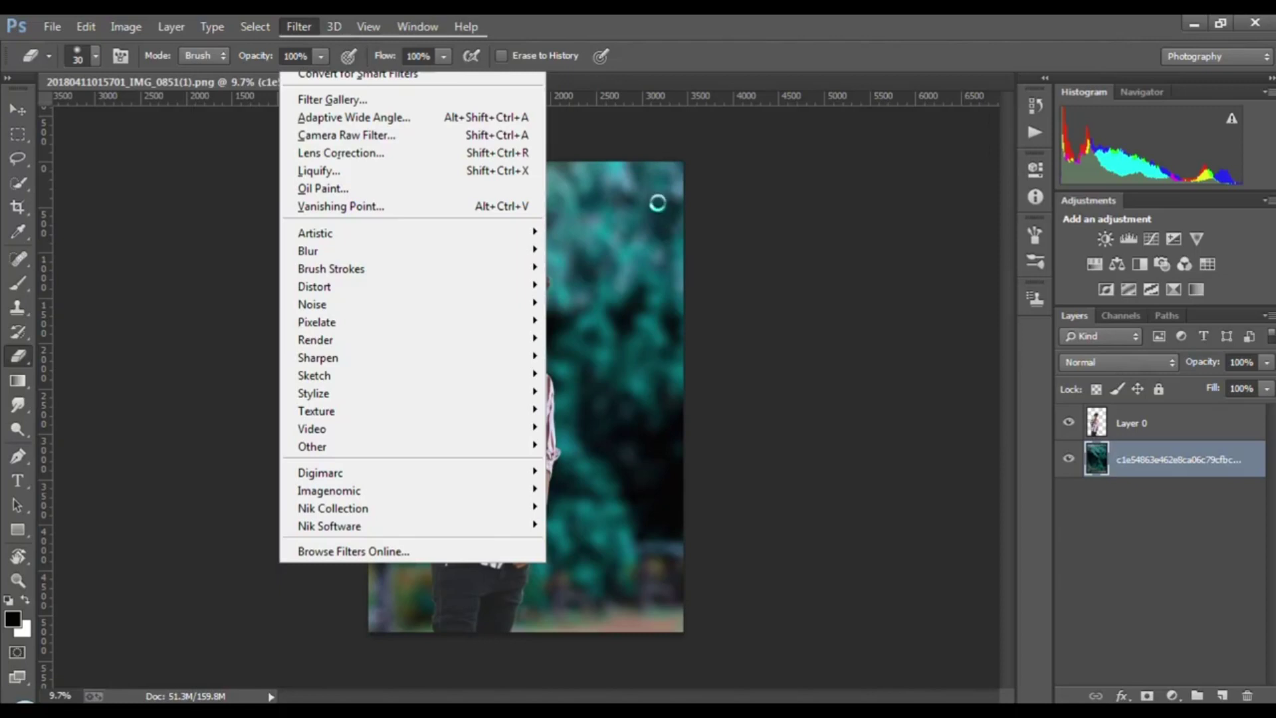
key(shift+ctrl+a)
click(625, 301)
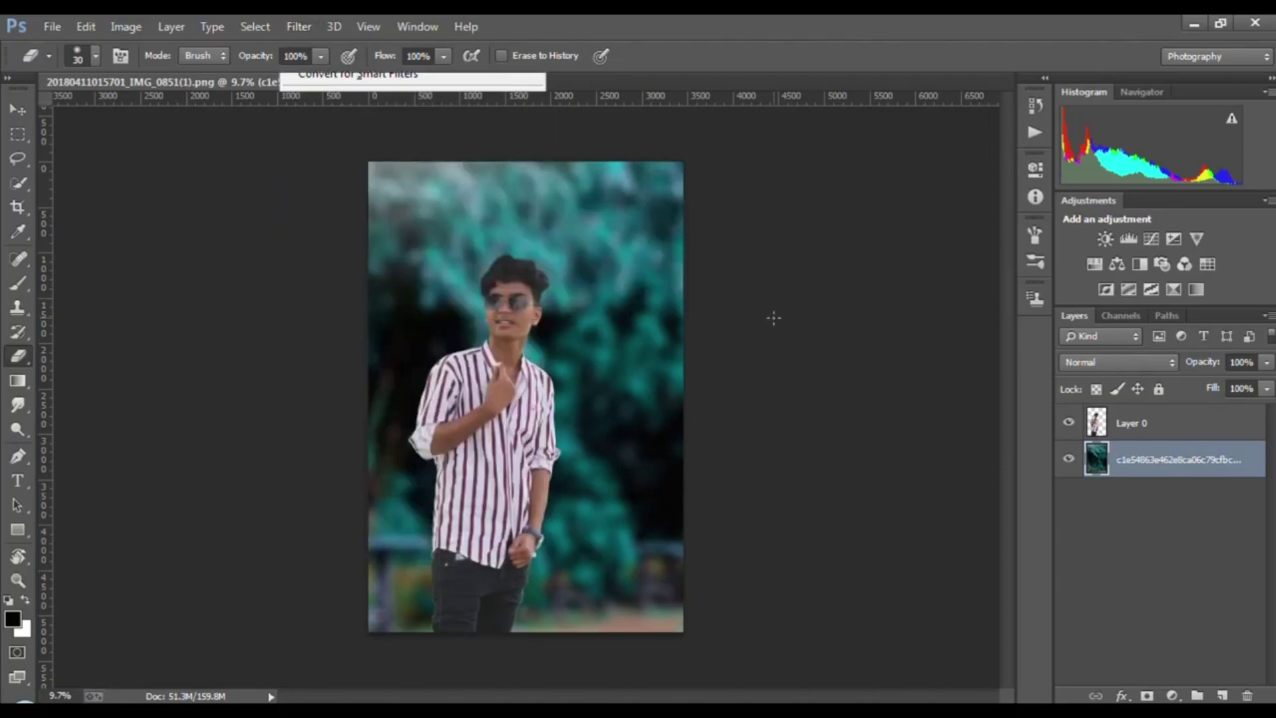
click(314, 28)
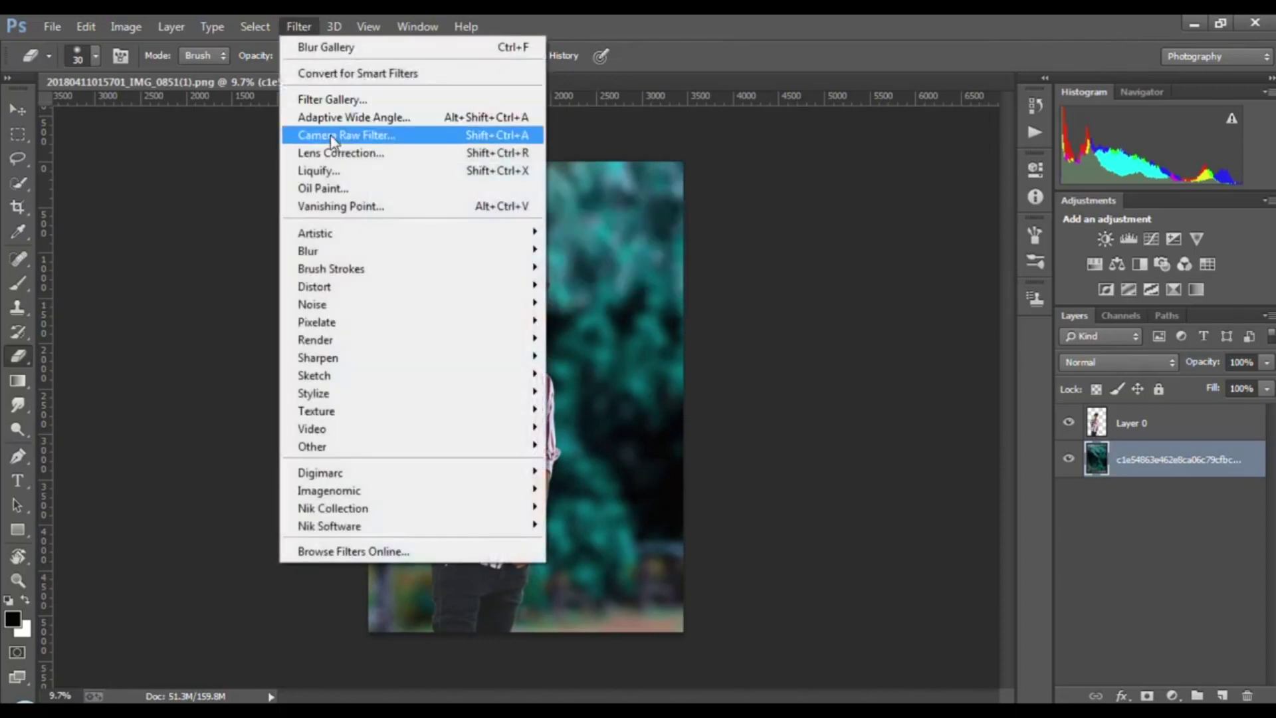
click(346, 134)
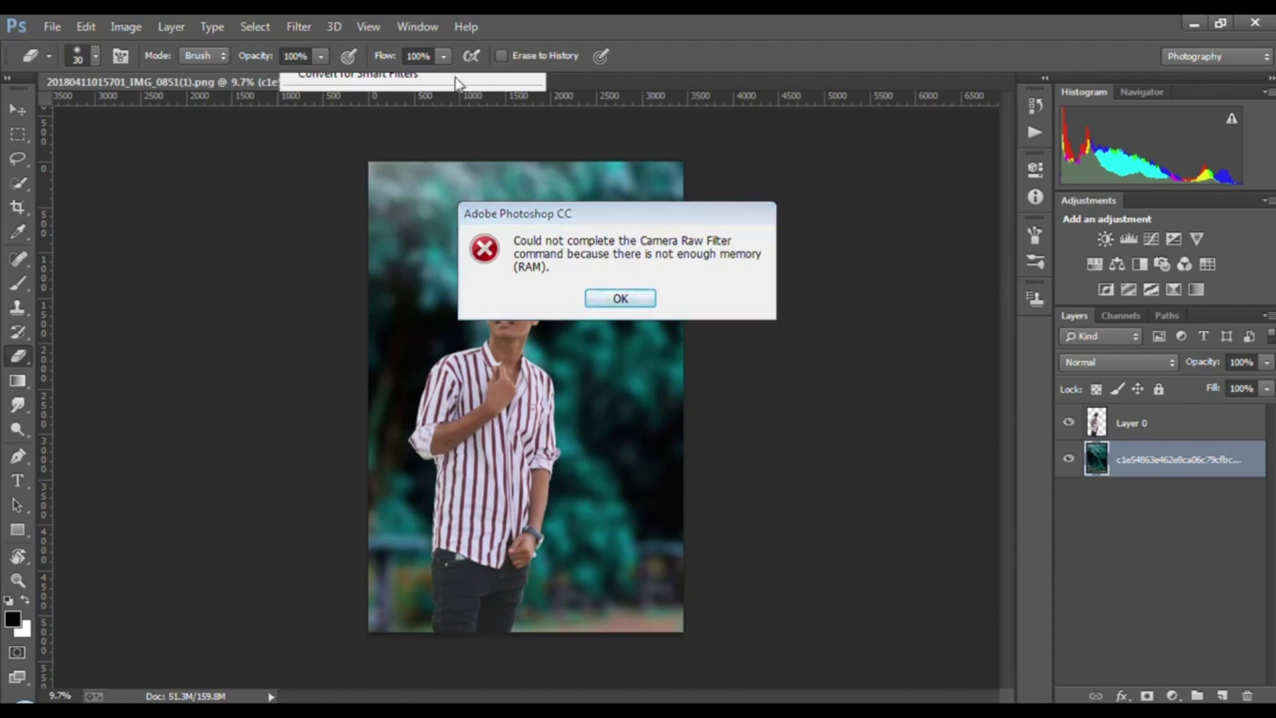
key(Return)
click(1149, 601)
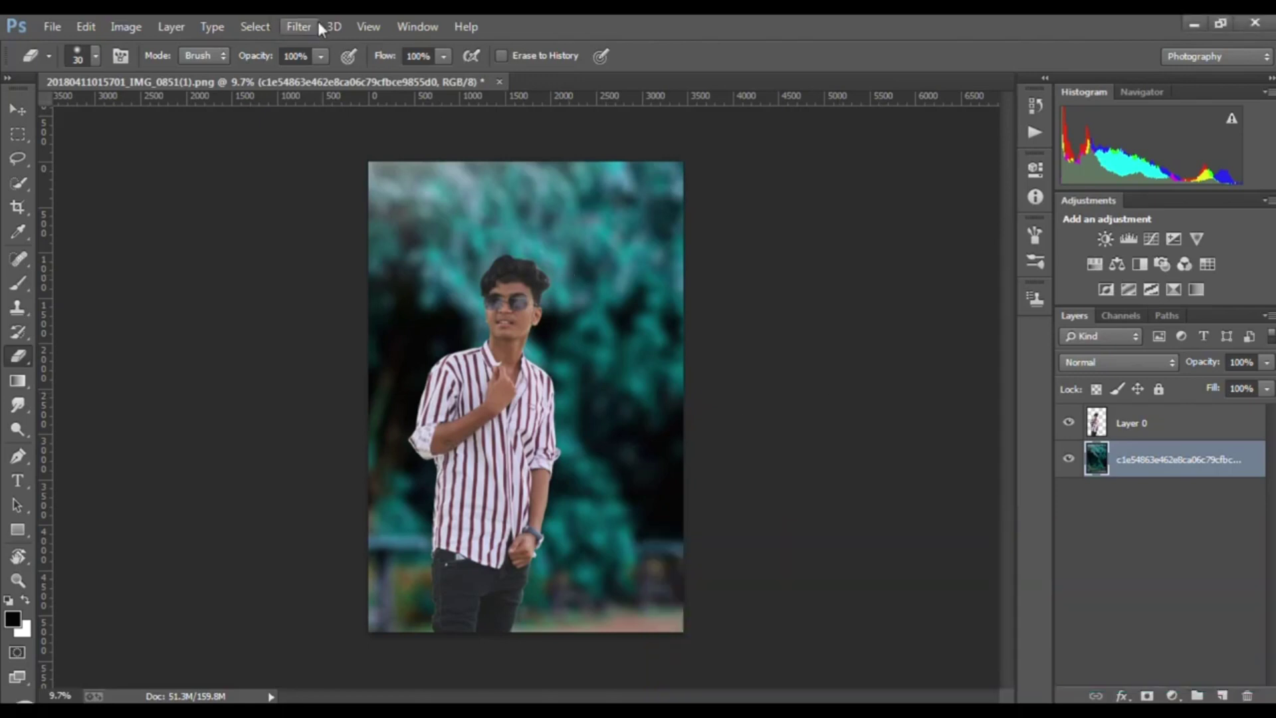
click(317, 27)
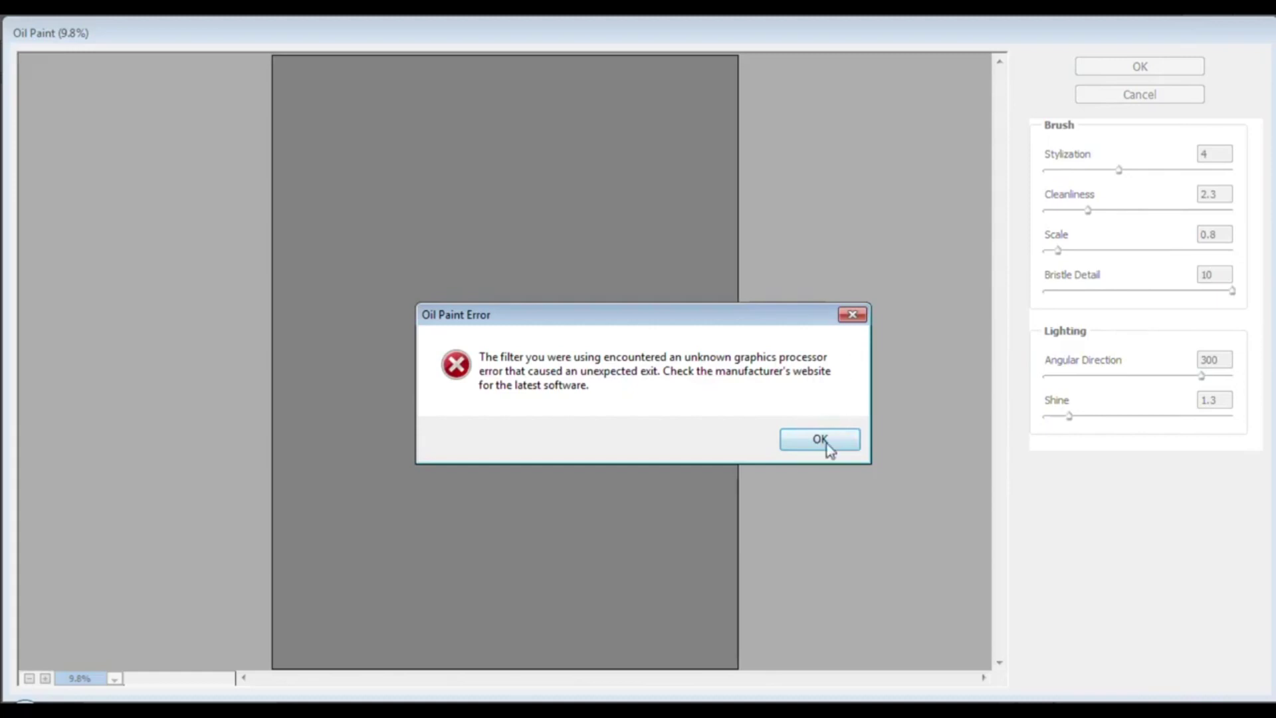
click(827, 444)
click(297, 26)
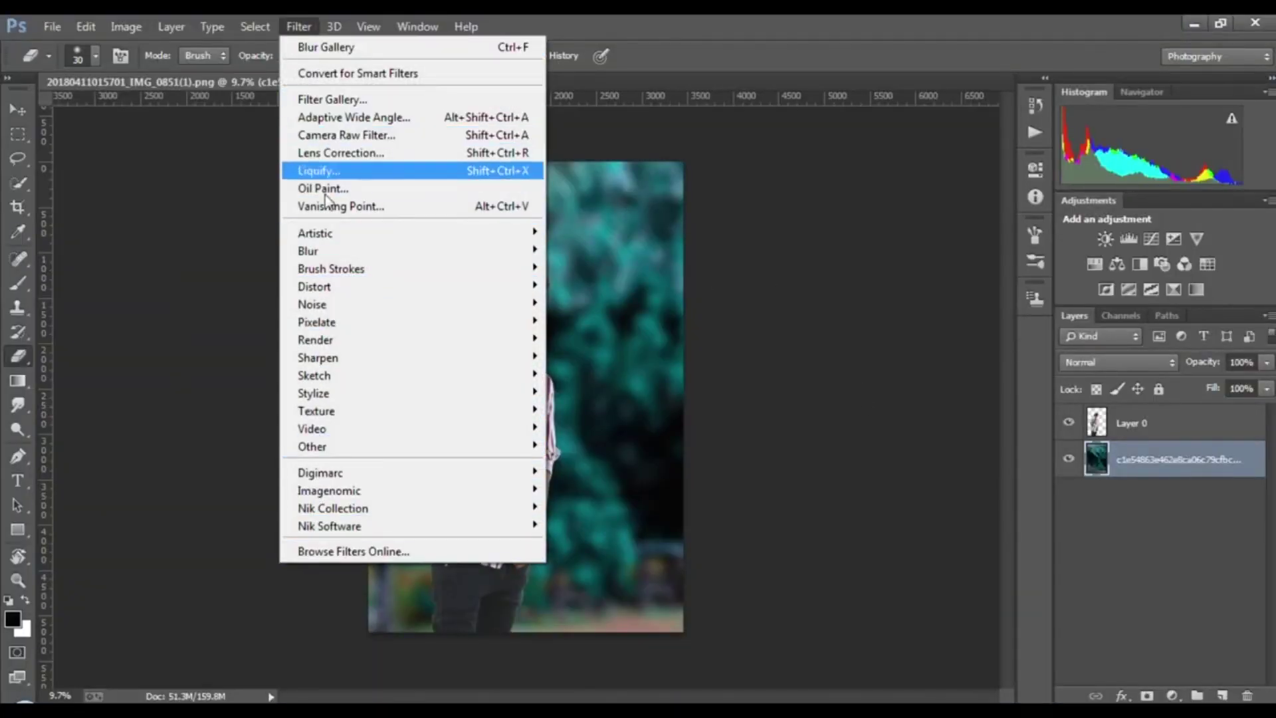
click(390, 171)
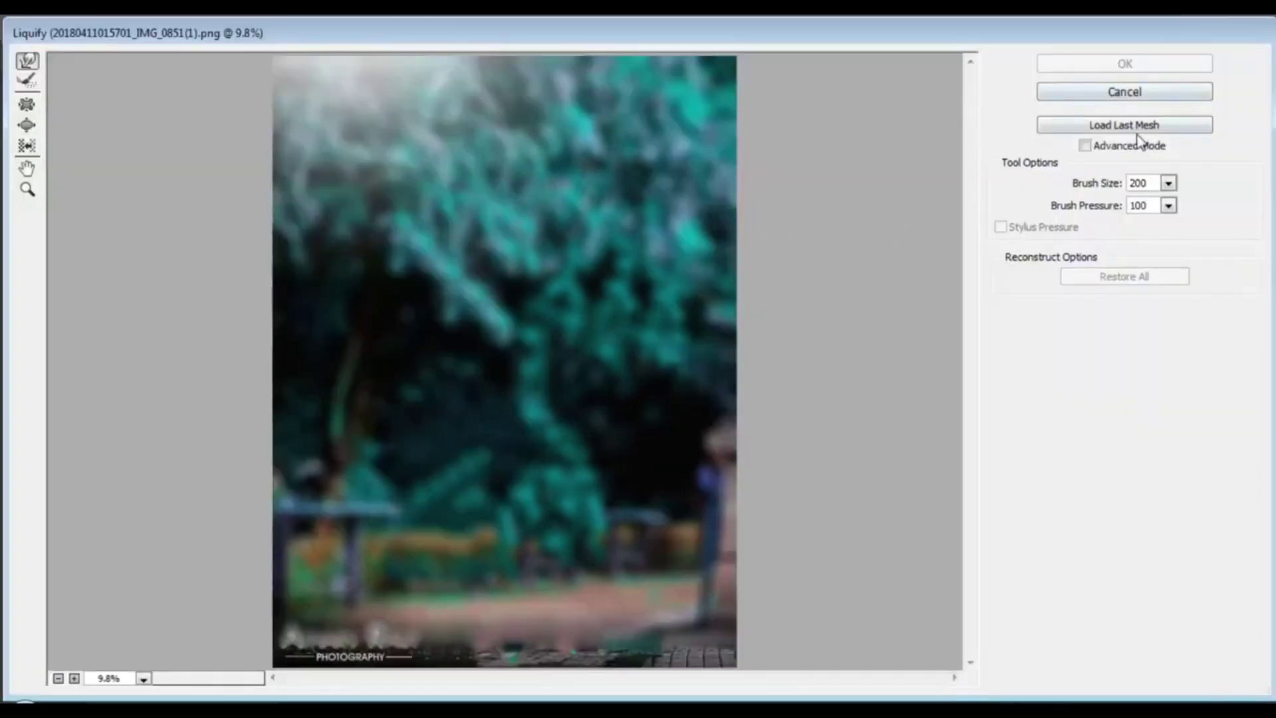
click(1093, 93)
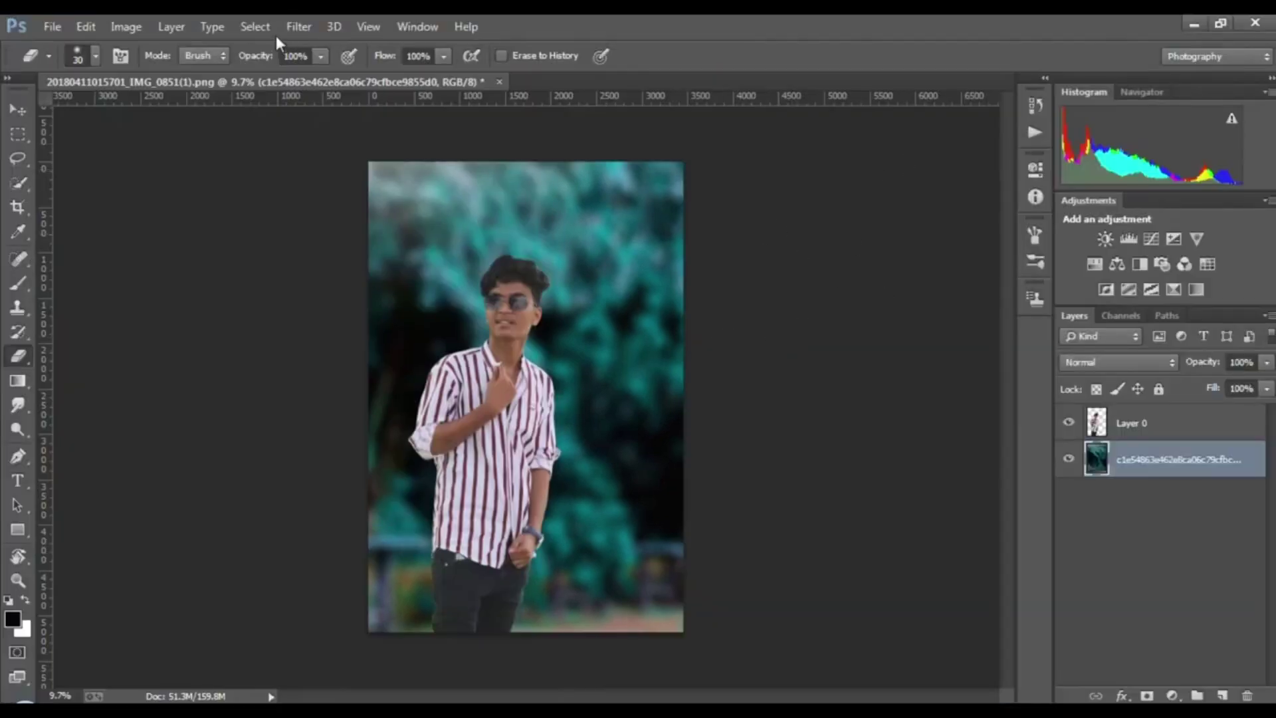
click(299, 27)
click(727, 234)
Step: Brighten the background layer with a Brightness/Contrast adjustment, setting the brightness to 39
click(123, 26)
mouse_move(153, 74)
click(392, 75)
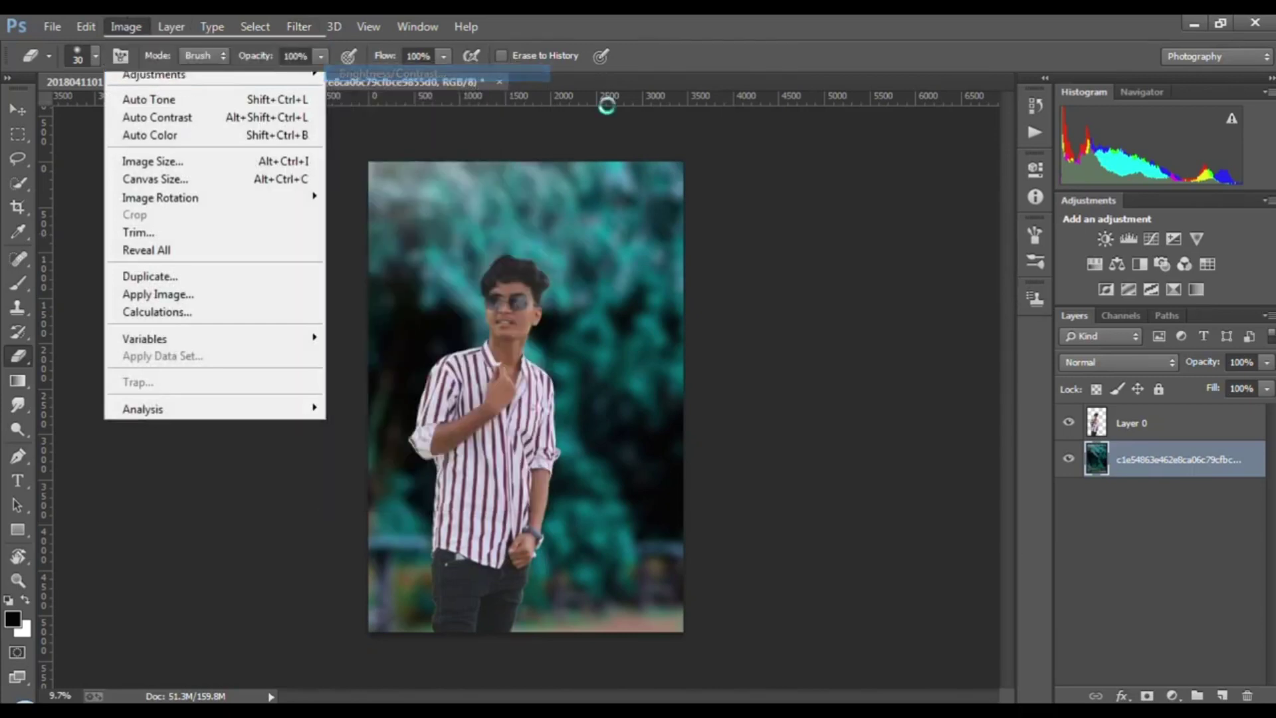
drag(684, 202, 967, 203)
drag(863, 250, 891, 252)
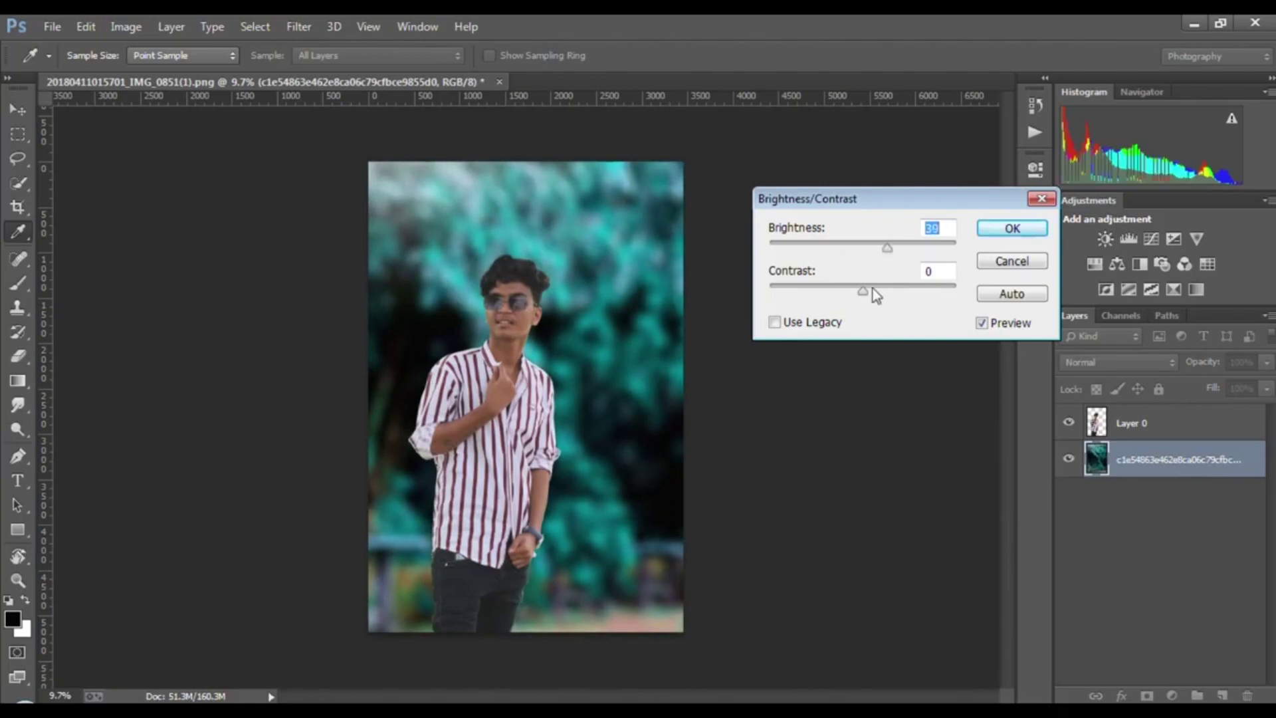
click(1027, 233)
key(e)
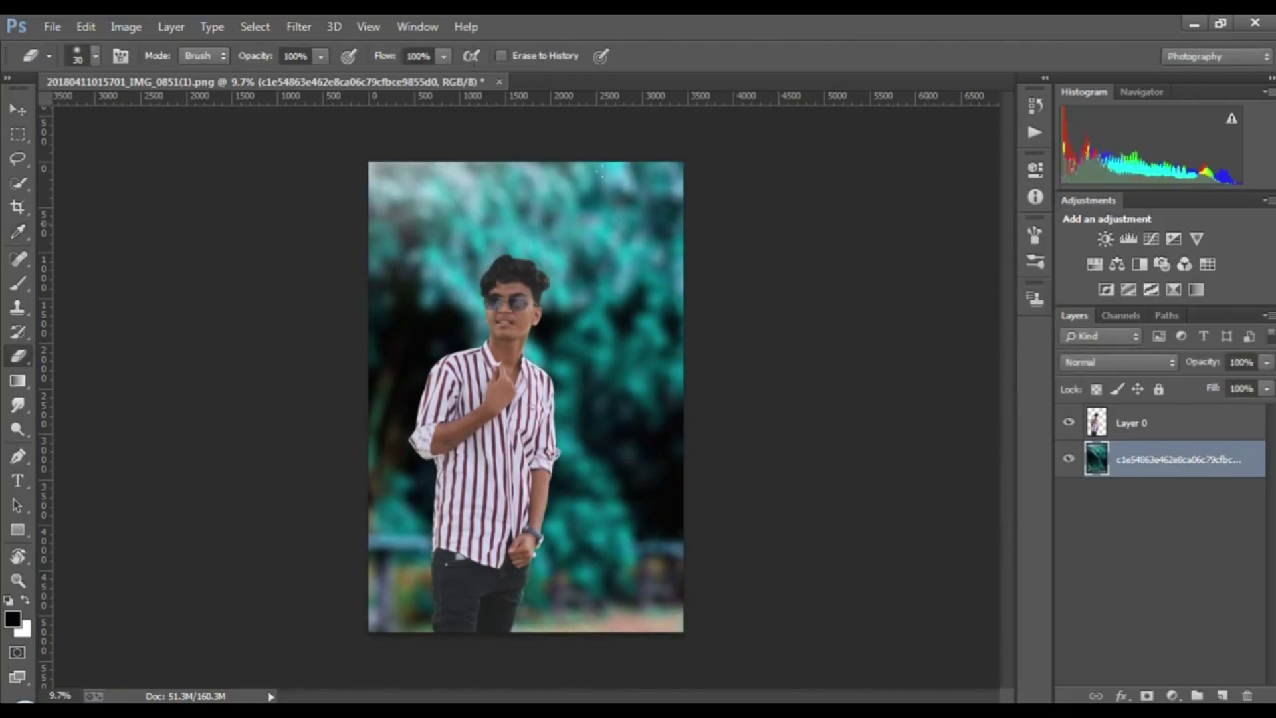
click(305, 26)
mouse_move(336, 238)
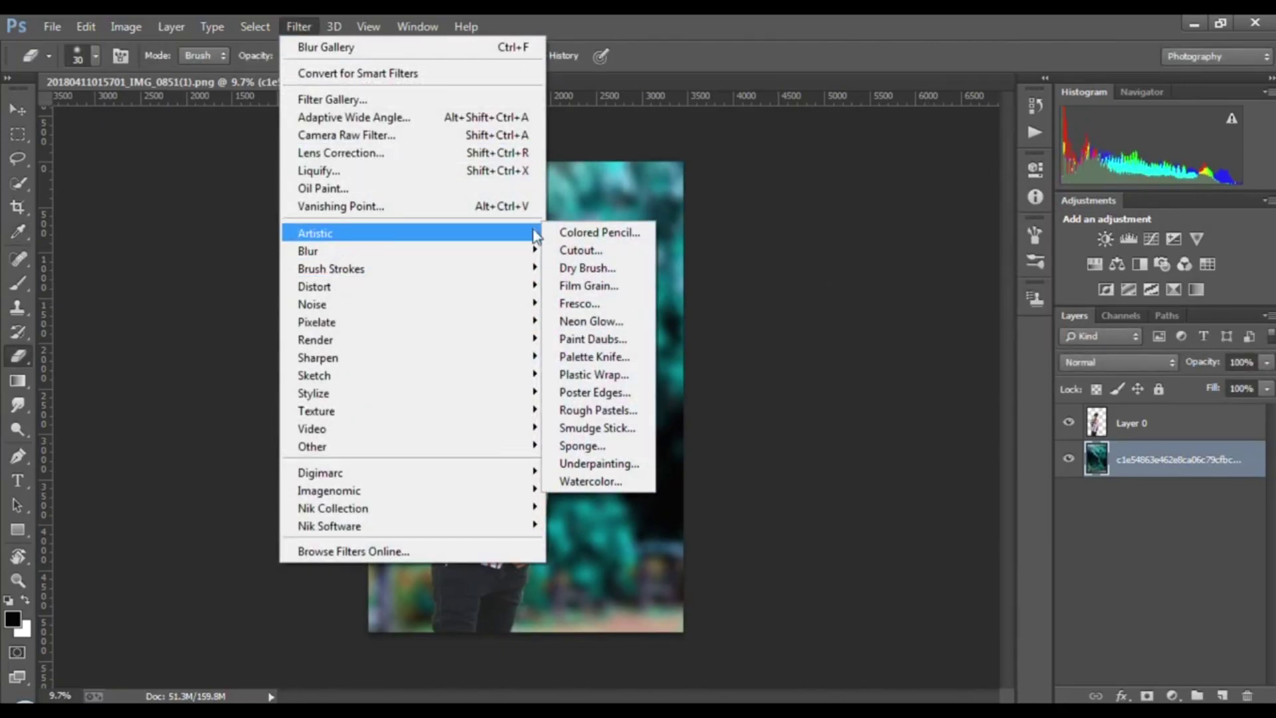
click(584, 446)
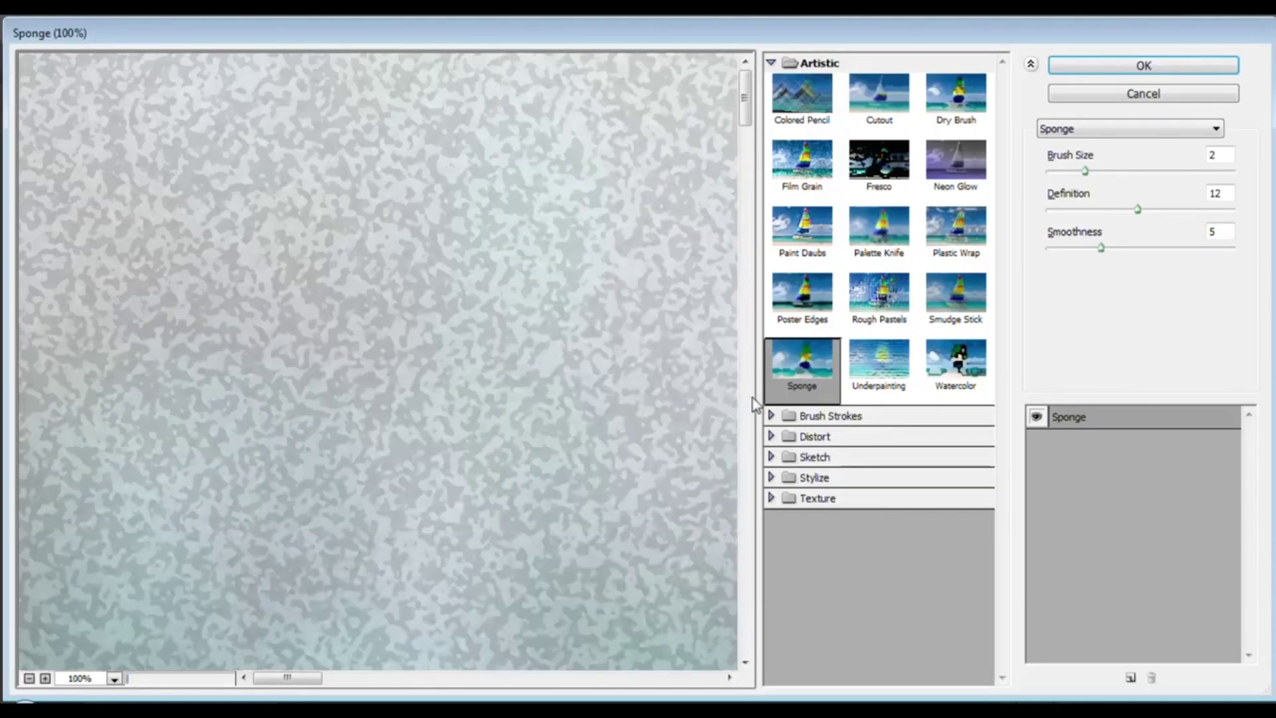
click(1144, 95)
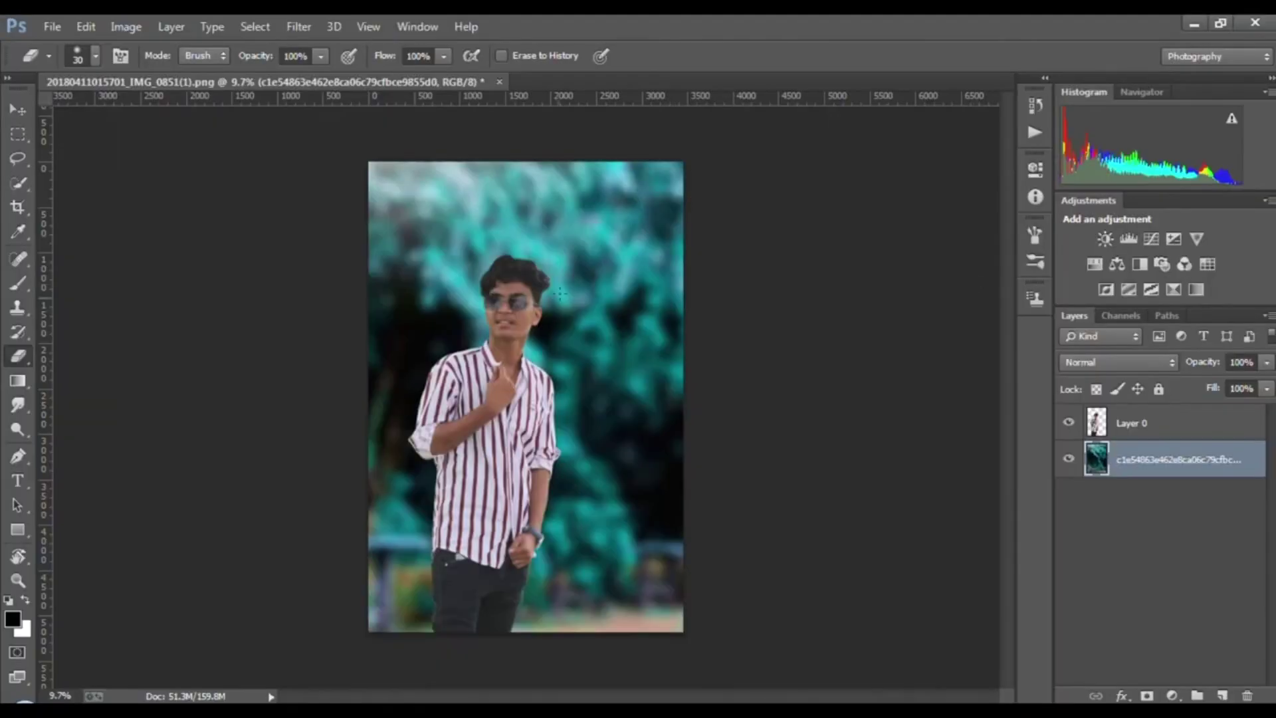
Step: Duplicate Layer 0 and brighten the copy with Curves, raising the RGB midpoint from input 119 to output 139
drag(1130, 423, 1222, 696)
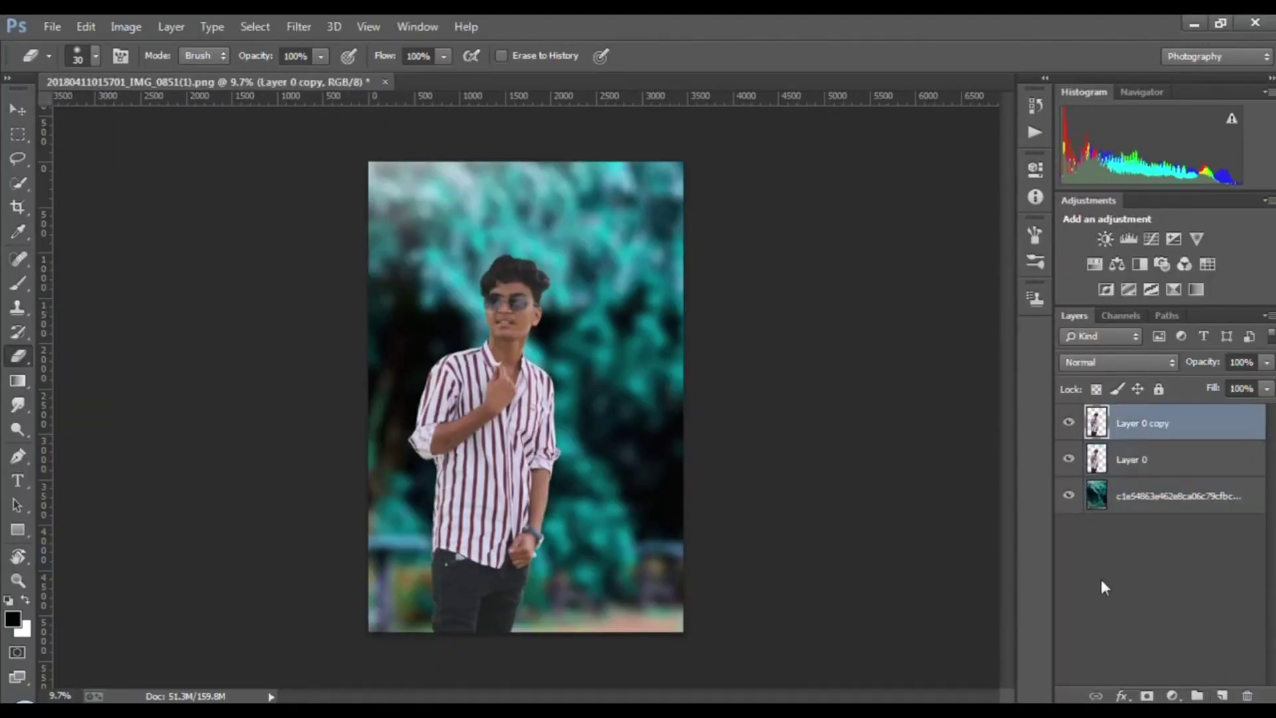
key(ctrl+m)
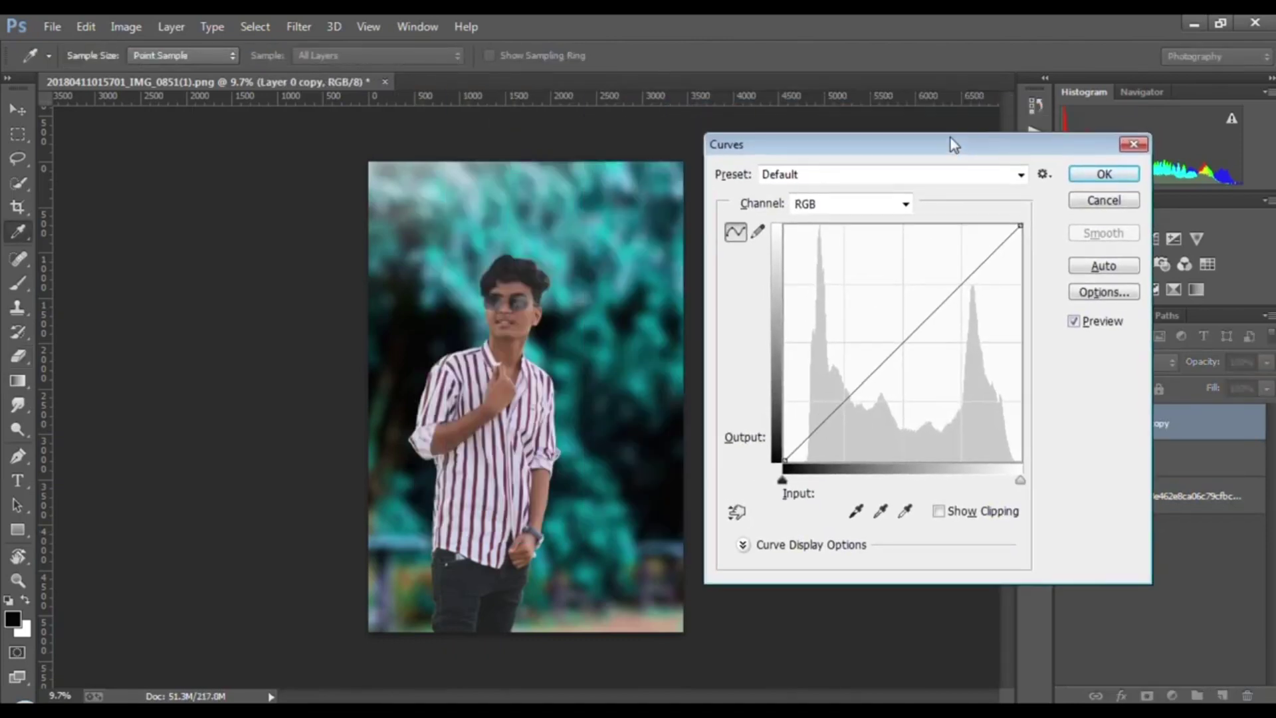
drag(902, 346, 894, 331)
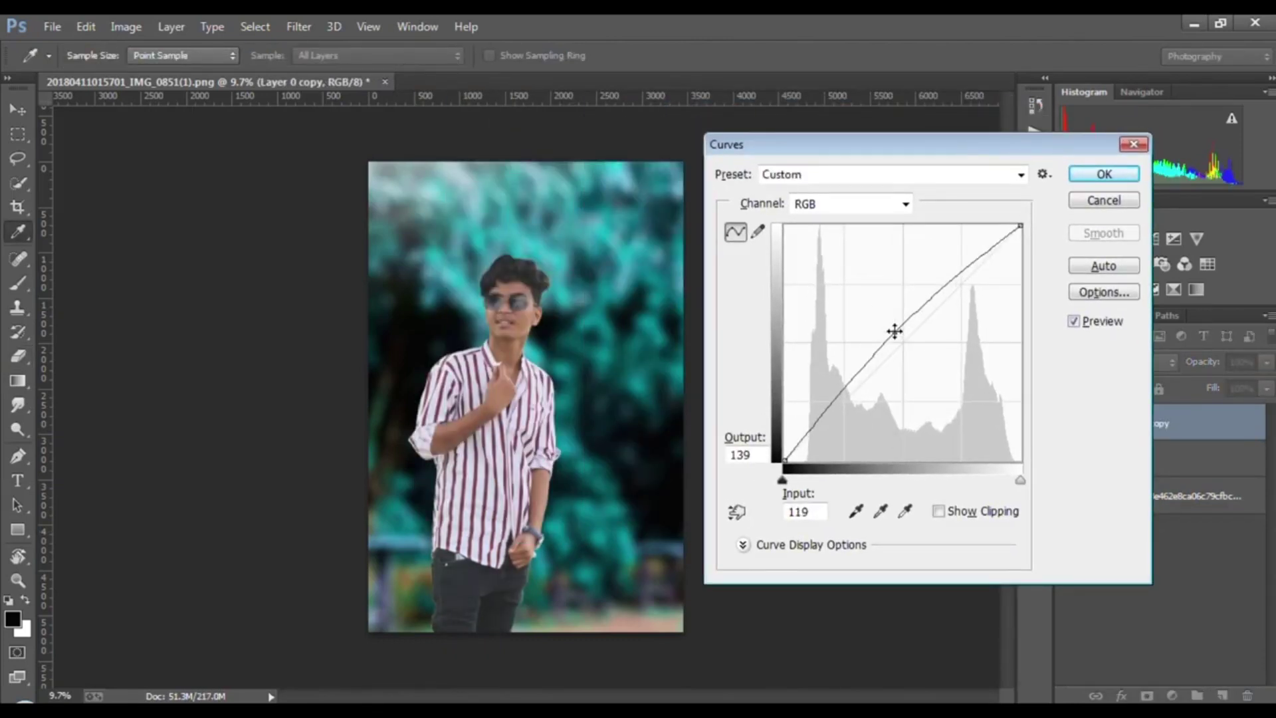
click(1103, 175)
Step: Add a black layer mask to Layer 0 copy and ready the Brush tool with white as foreground colour
alt+click(1148, 695)
key(b)
key(x)
Step: Brighten the man's face by painting white on the Layer 0 copy mask with a size 90 brush at 63% opacity
scroll(581, 345, up, 5)
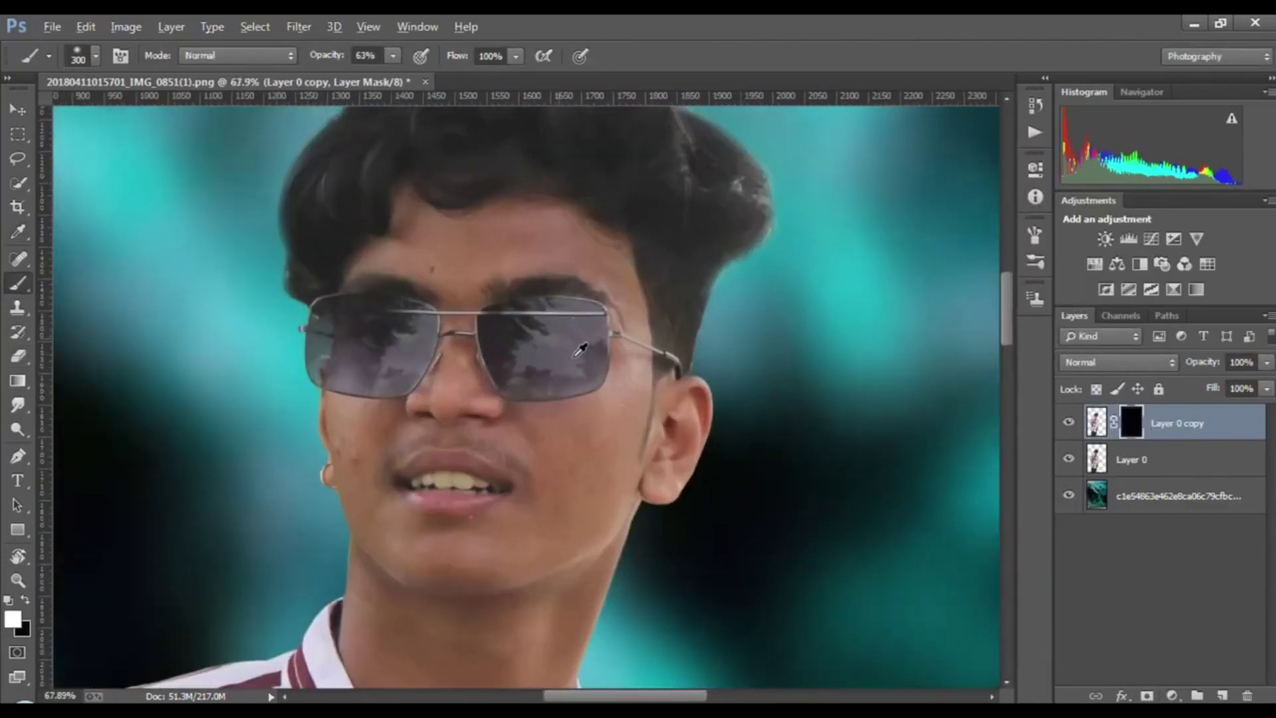
key(bracketleft)
key(bracketleft)
key(bracketleft)
key(bracketleft)
key(bracketleft)
mouse_move(596, 451)
mouse_down()
mouse_move(557, 507)
mouse_move(477, 564)
mouse_move(439, 511)
mouse_move(527, 485)
mouse_move(437, 438)
mouse_move(445, 370)
mouse_move(577, 365)
mouse_move(587, 309)
mouse_move(458, 266)
mouse_move(420, 224)
mouse_move(551, 225)
mouse_move(557, 257)
mouse_move(352, 338)
mouse_move(389, 362)
mouse_move(354, 412)
mouse_move(386, 553)
mouse_move(364, 450)
mouse_up()
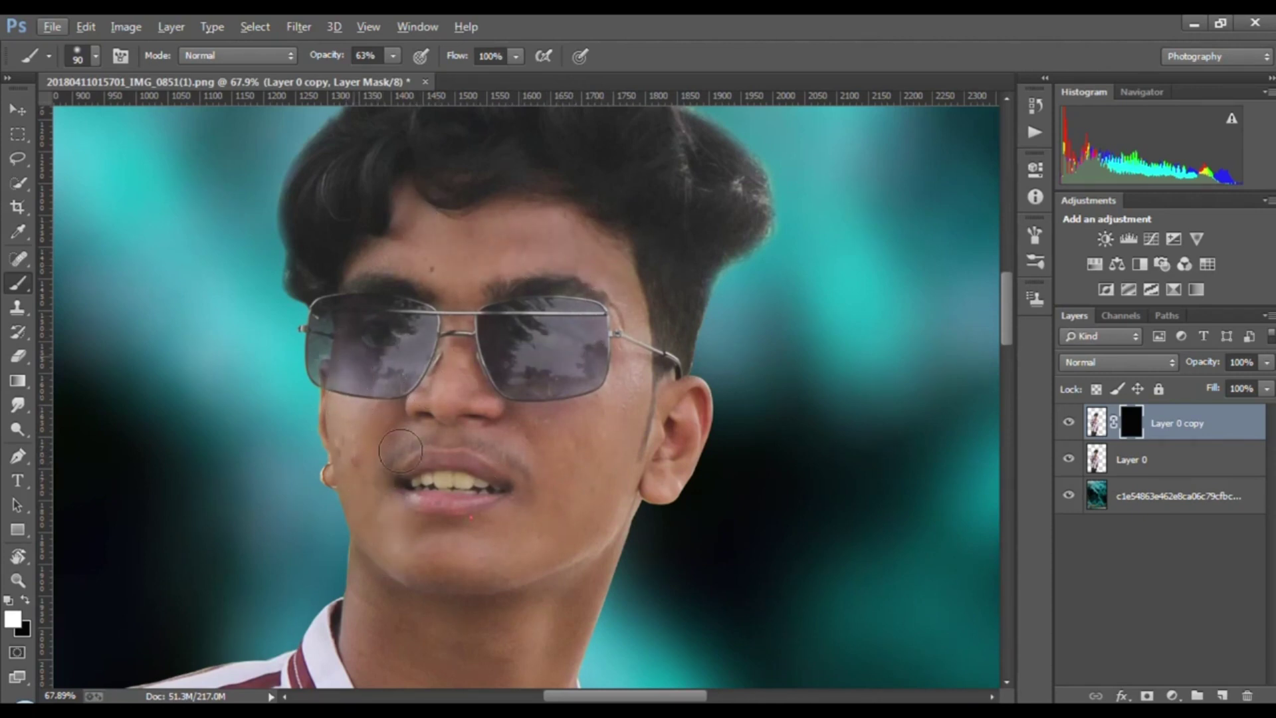
mouse_move(432, 568)
mouse_down()
mouse_move(604, 422)
mouse_move(683, 422)
mouse_up()
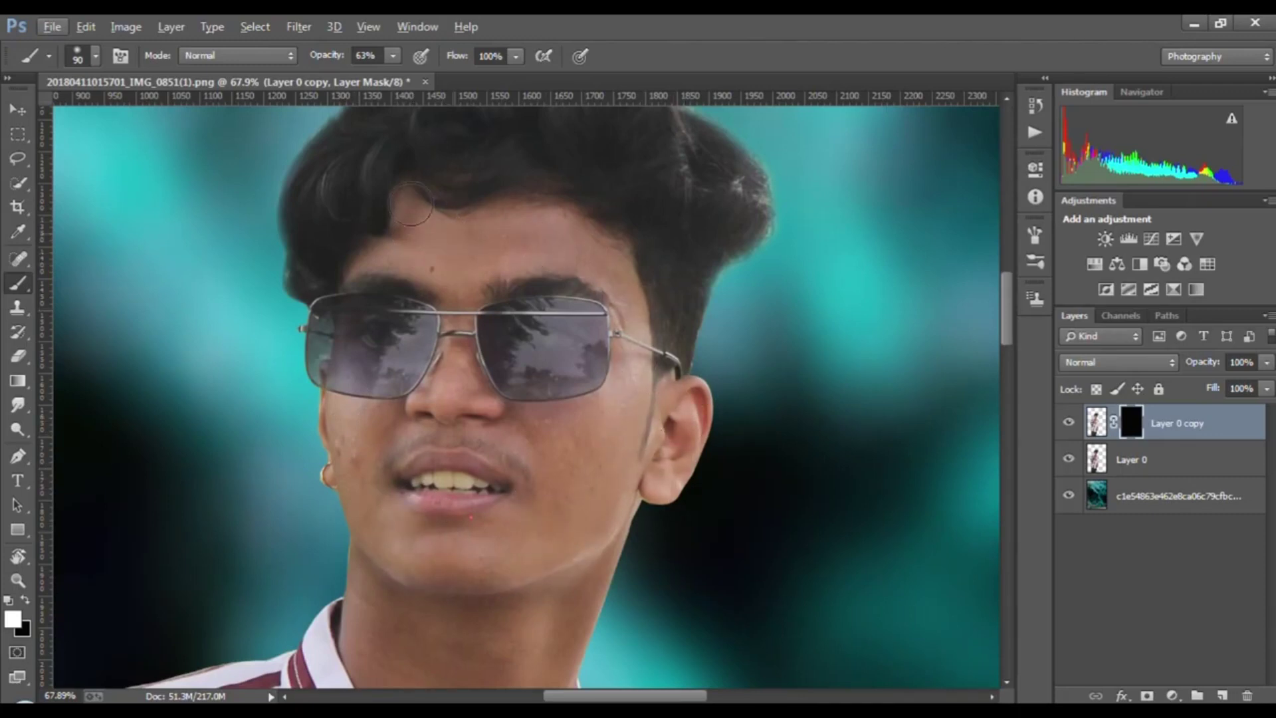
Step: Paint white on the Layer 0 copy mask over the jaw, neck and open-collar chest area to brighten that skin
drag(374, 516, 369, 664)
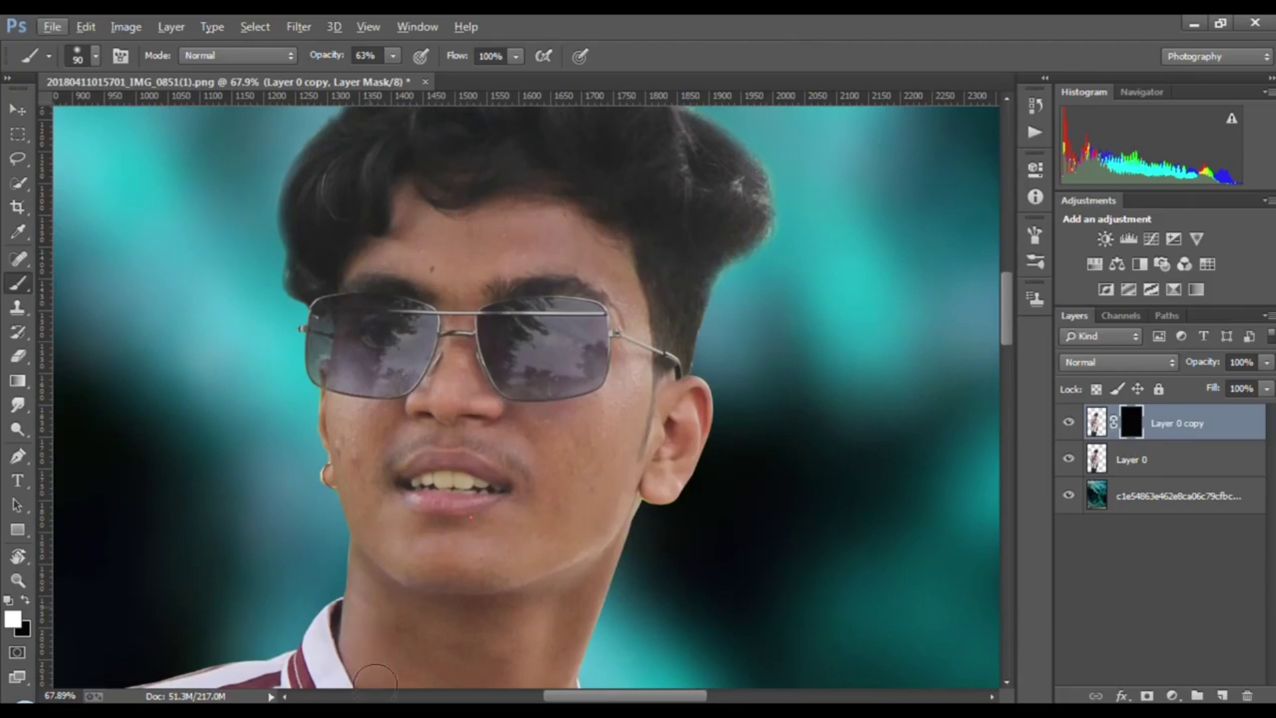
scroll(427, 441, down, 4)
mouse_move(375, 421)
mouse_down()
mouse_move(499, 462)
mouse_move(585, 310)
mouse_up()
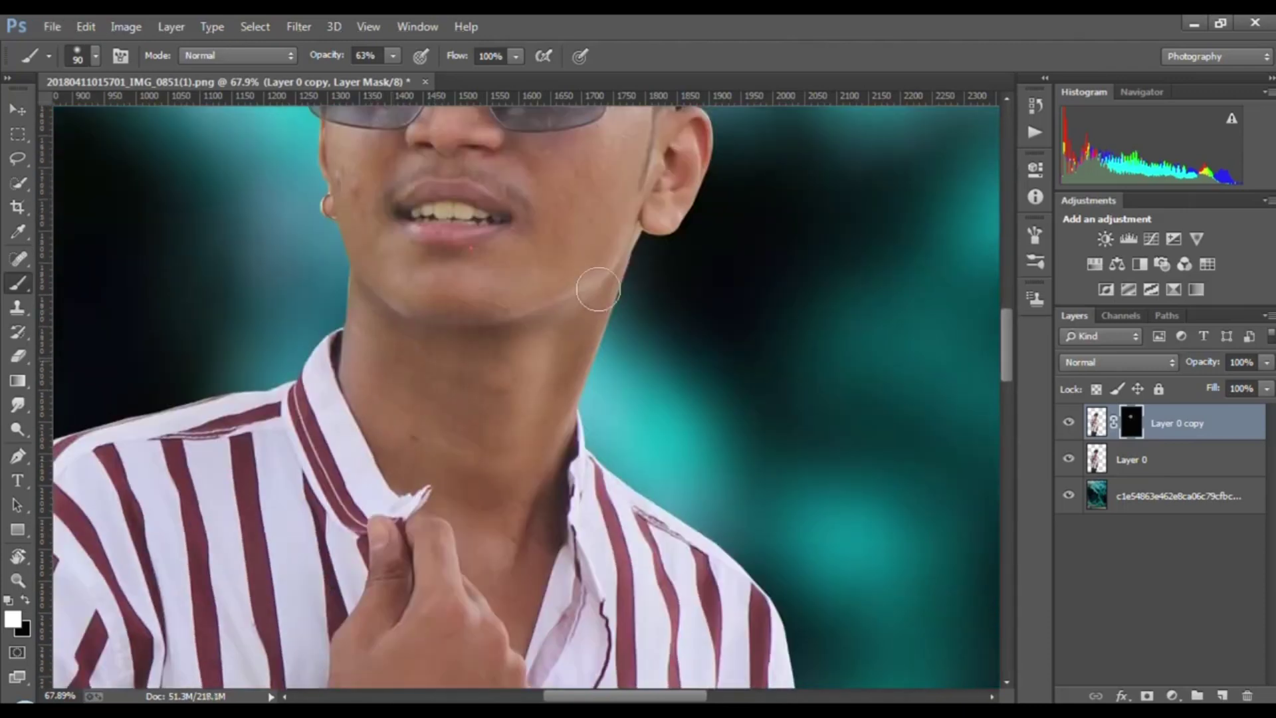
scroll(454, 266, up, 3)
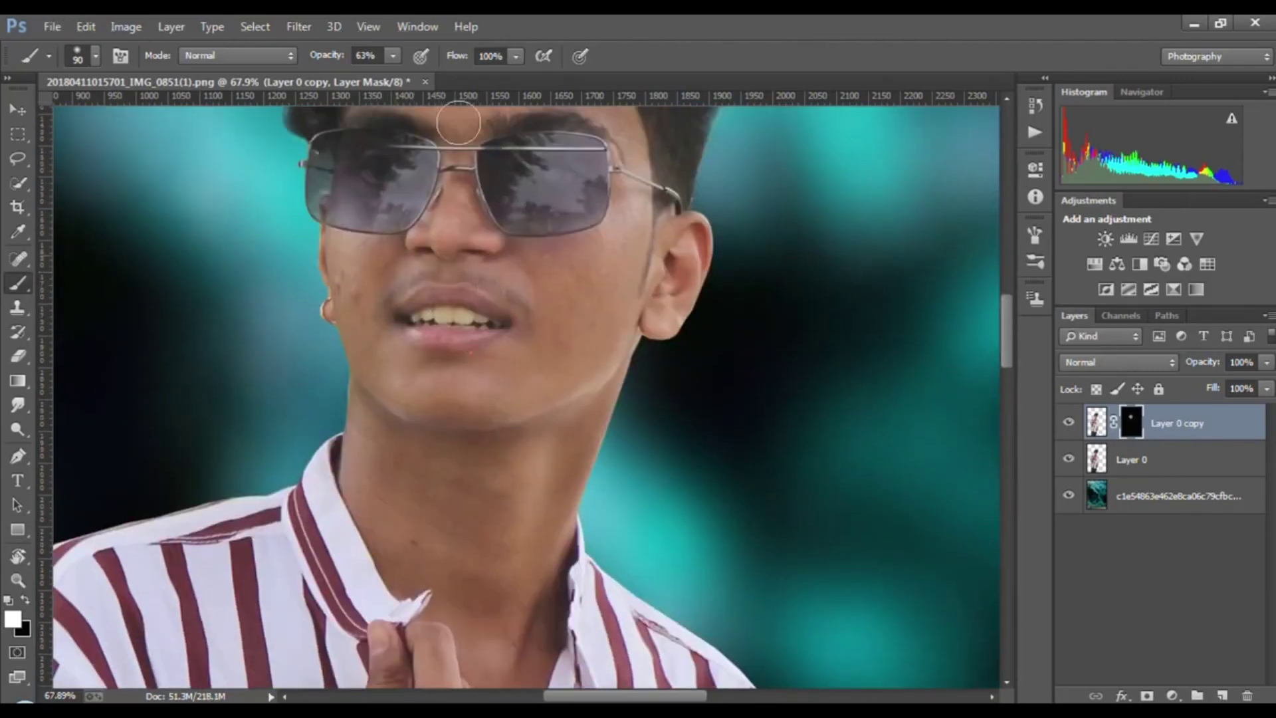
drag(623, 204, 524, 246)
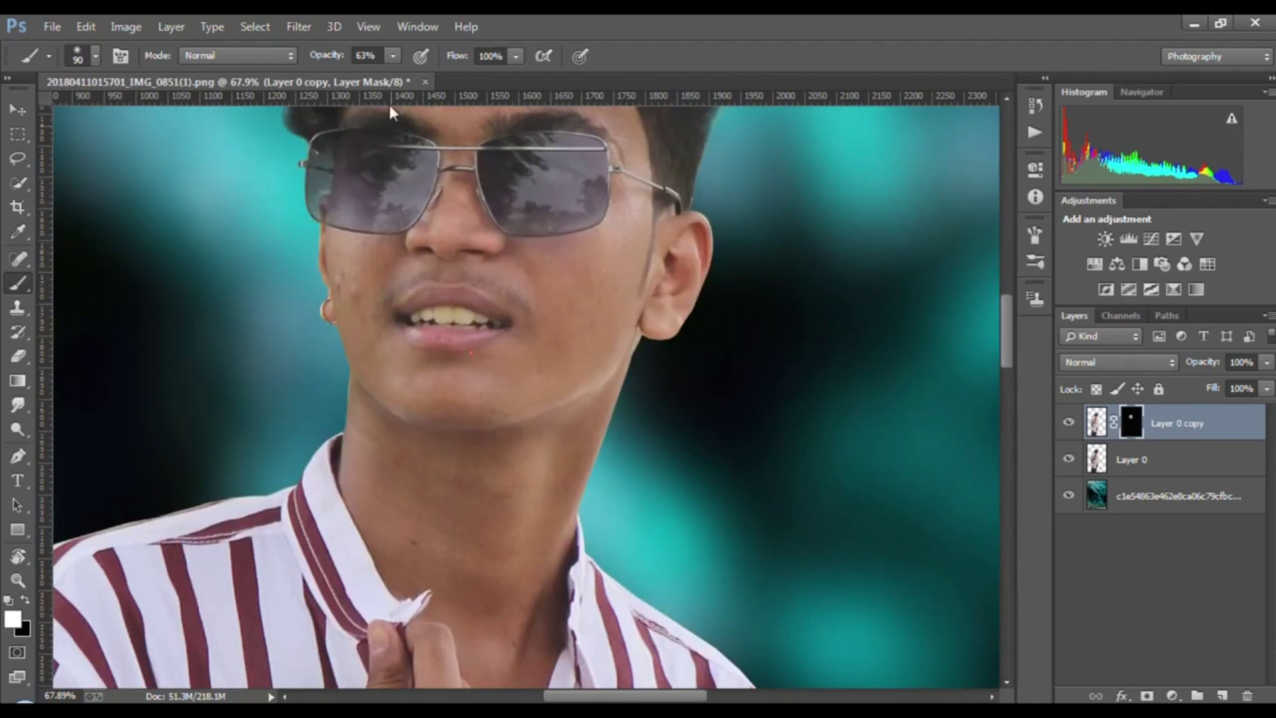
scroll(413, 259, down, 5)
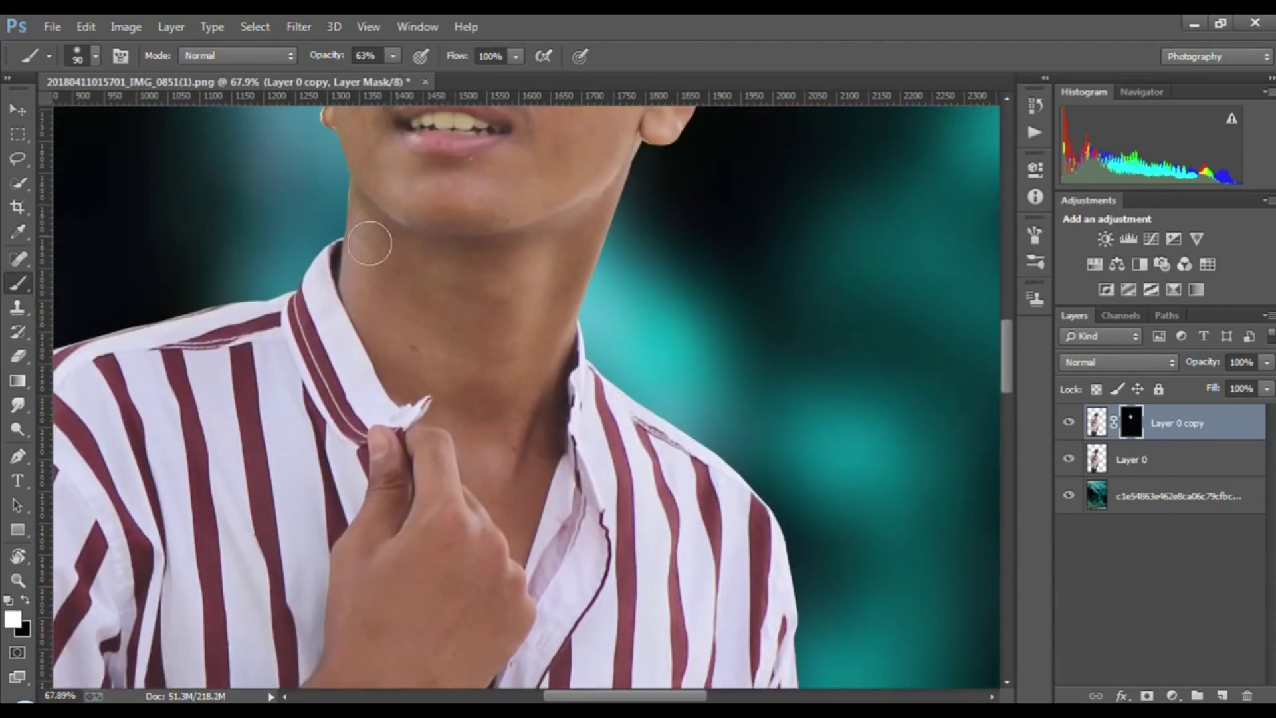
drag(491, 431, 513, 541)
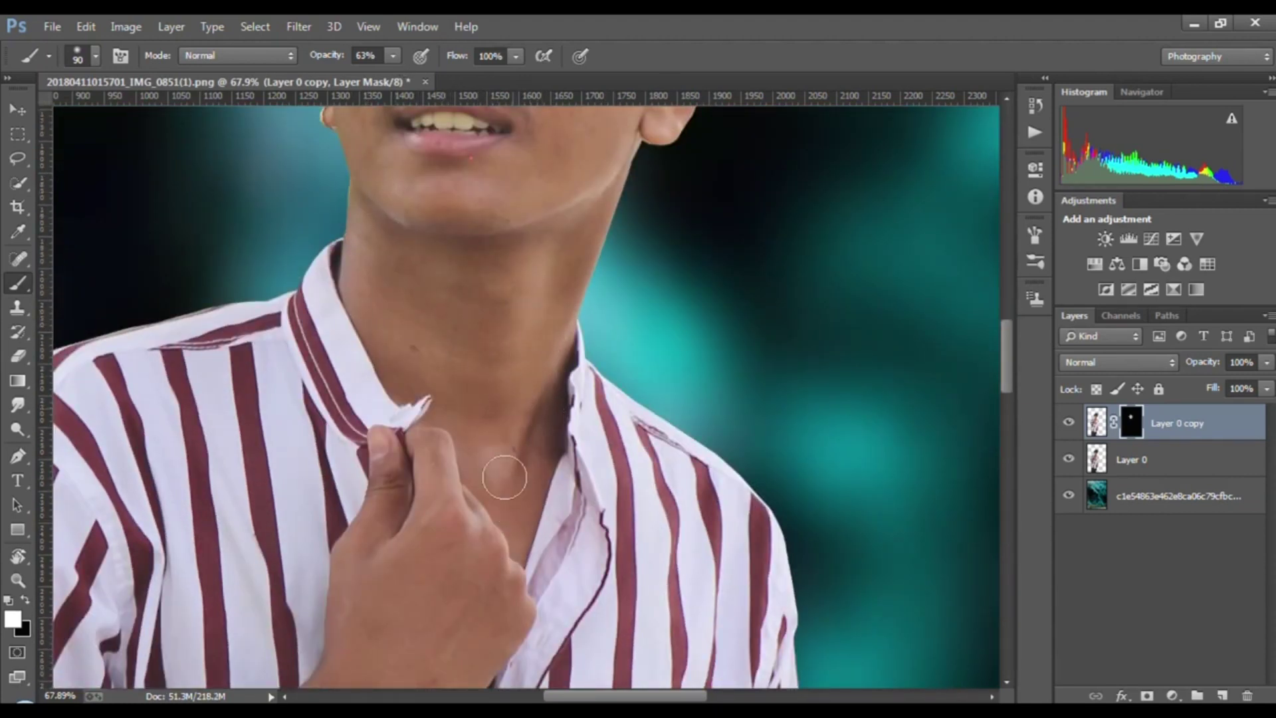
Step: Brighten the raised hand holding the collar by painting its fingers, back and wrist white on the layer mask
drag(454, 439, 412, 517)
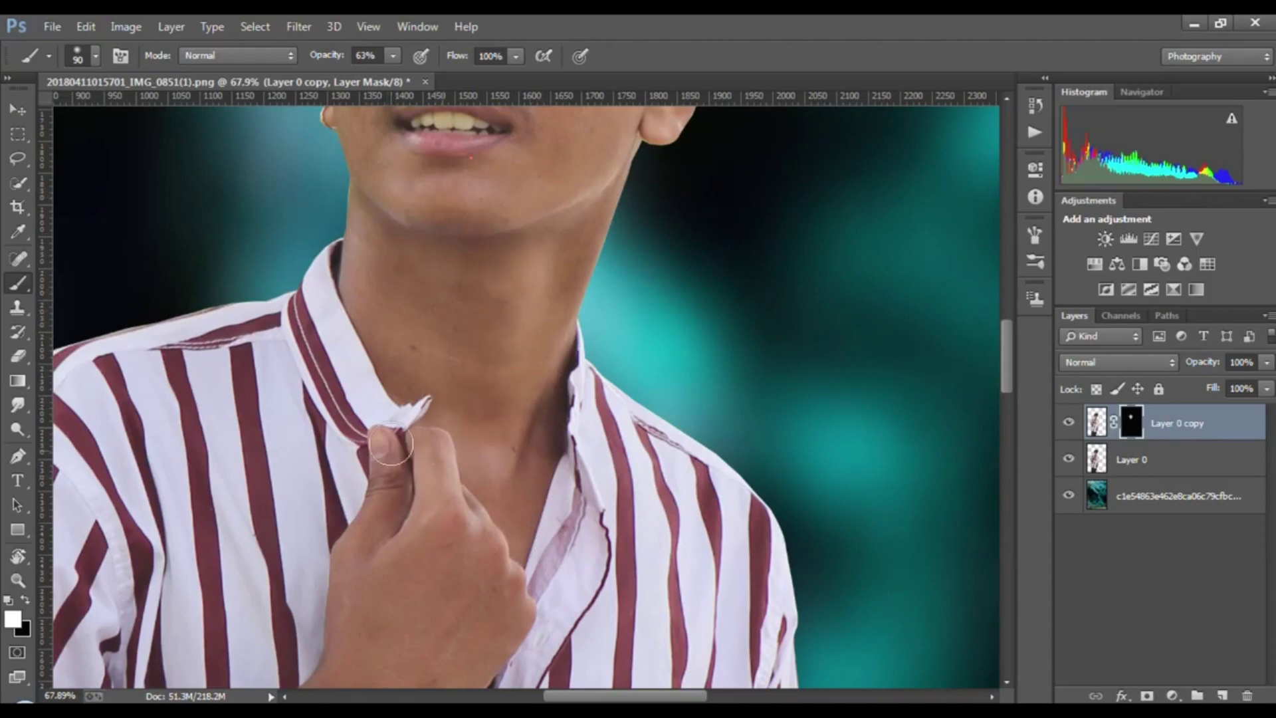
mouse_move(471, 572)
mouse_down()
mouse_move(455, 537)
mouse_move(381, 648)
mouse_up()
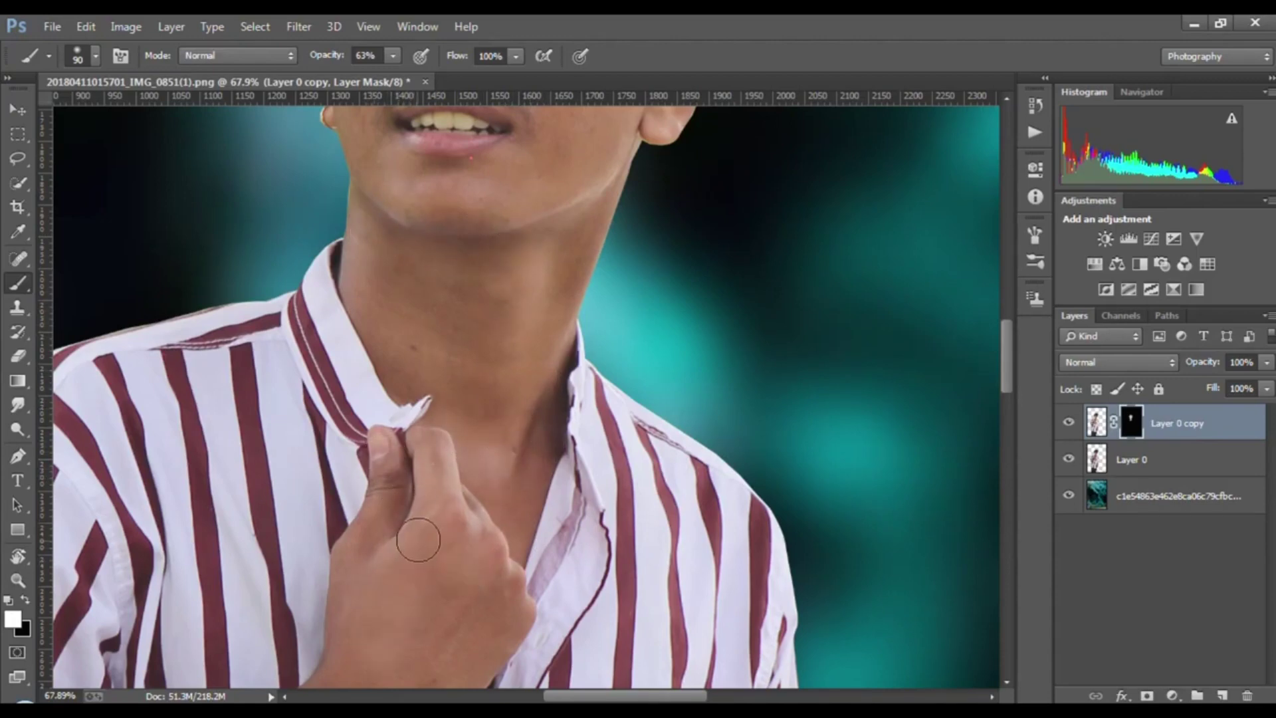
scroll(419, 540, down, 5)
drag(410, 498, 508, 418)
mouse_move(355, 445)
mouse_down()
mouse_move(337, 533)
mouse_move(410, 496)
mouse_move(361, 580)
mouse_move(235, 623)
mouse_move(361, 504)
mouse_move(333, 509)
mouse_up()
Step: Paint the raised forearm white on the layer mask, from the wrist to the rolled-up sleeve
scroll(333, 509, down, 1)
scroll(436, 499, down, 6)
scroll(238, 582, up, 8)
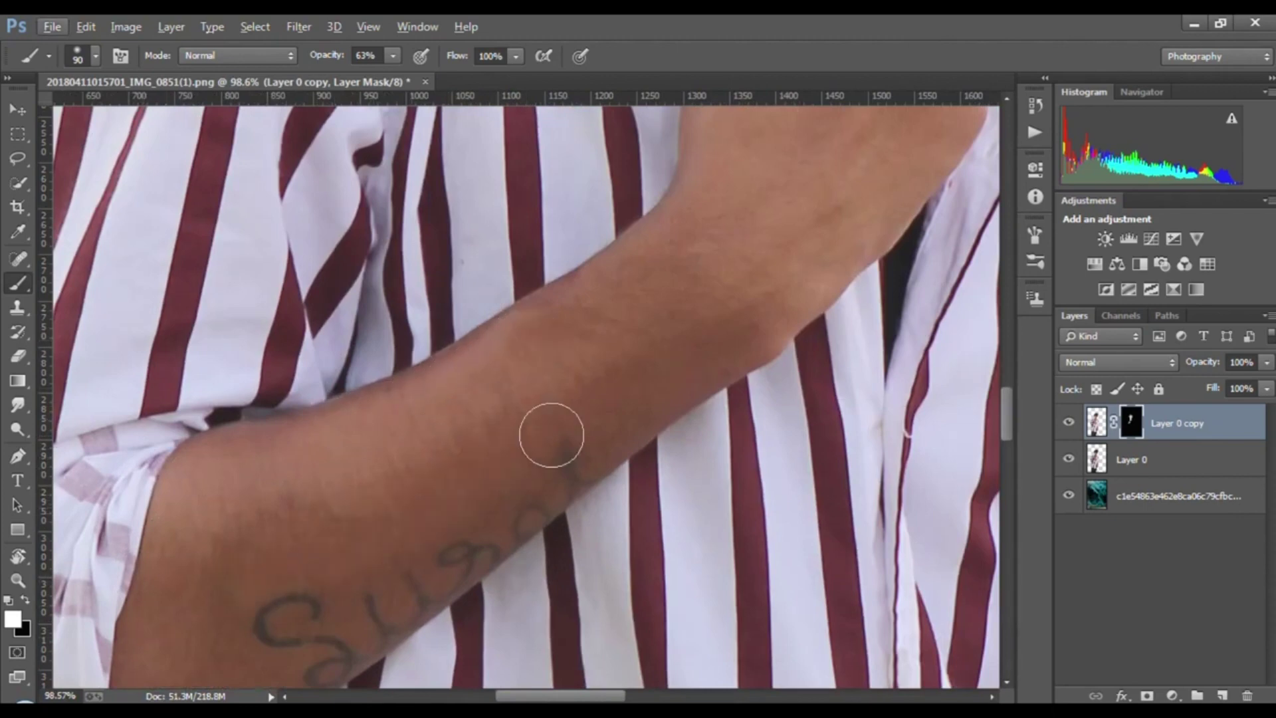
scroll(308, 513, down, 3)
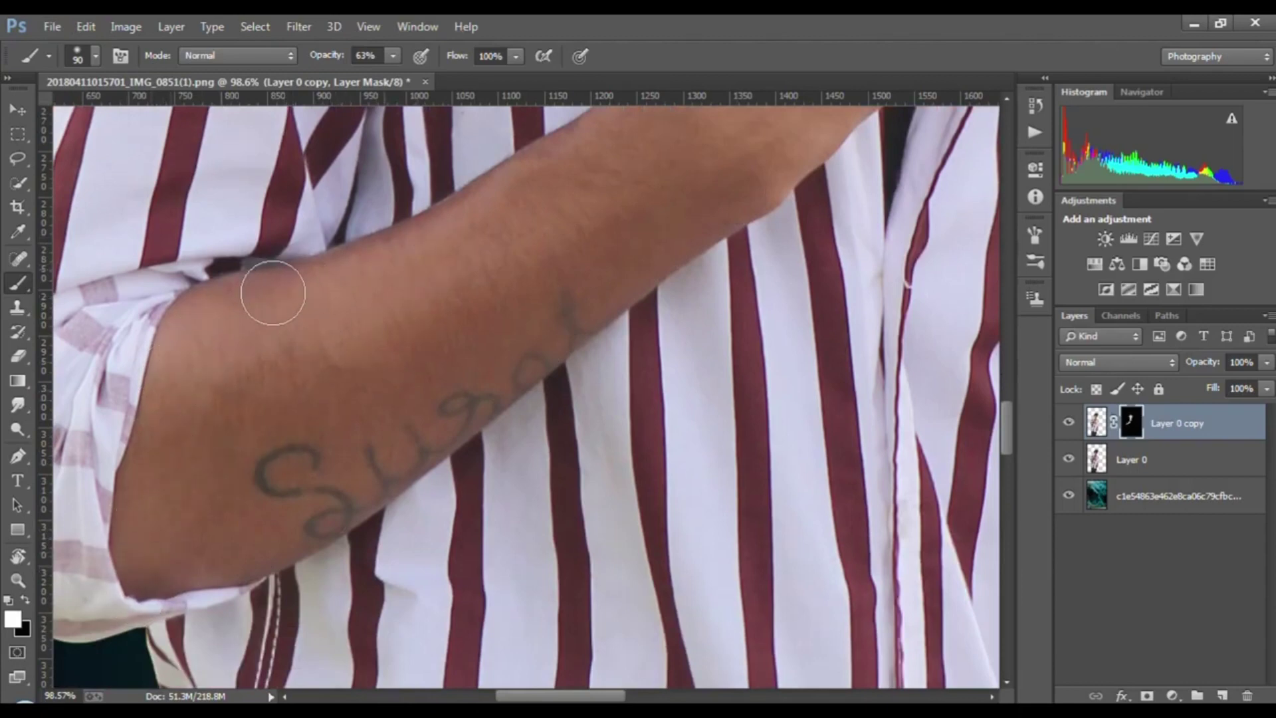
scroll(665, 260, up, 3)
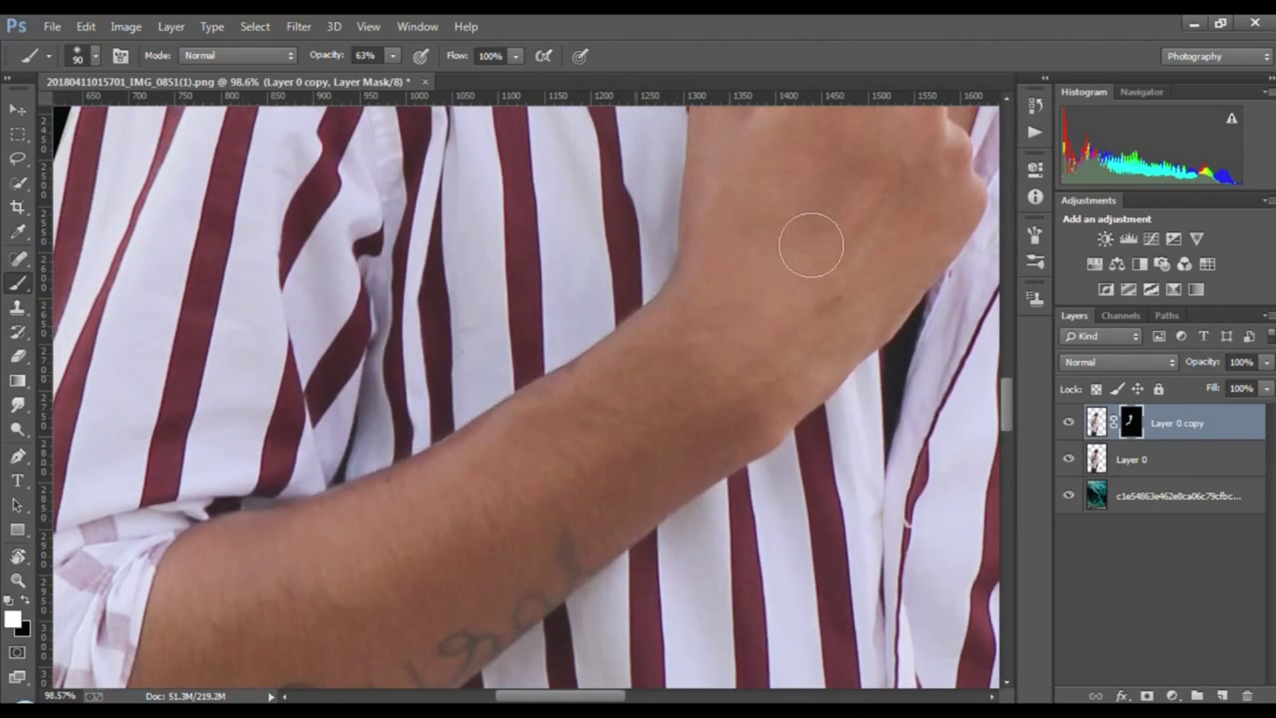
Step: Brighten the lowered forearm and the fist below the watch by painting them white on the layer mask
scroll(585, 498, down, 4)
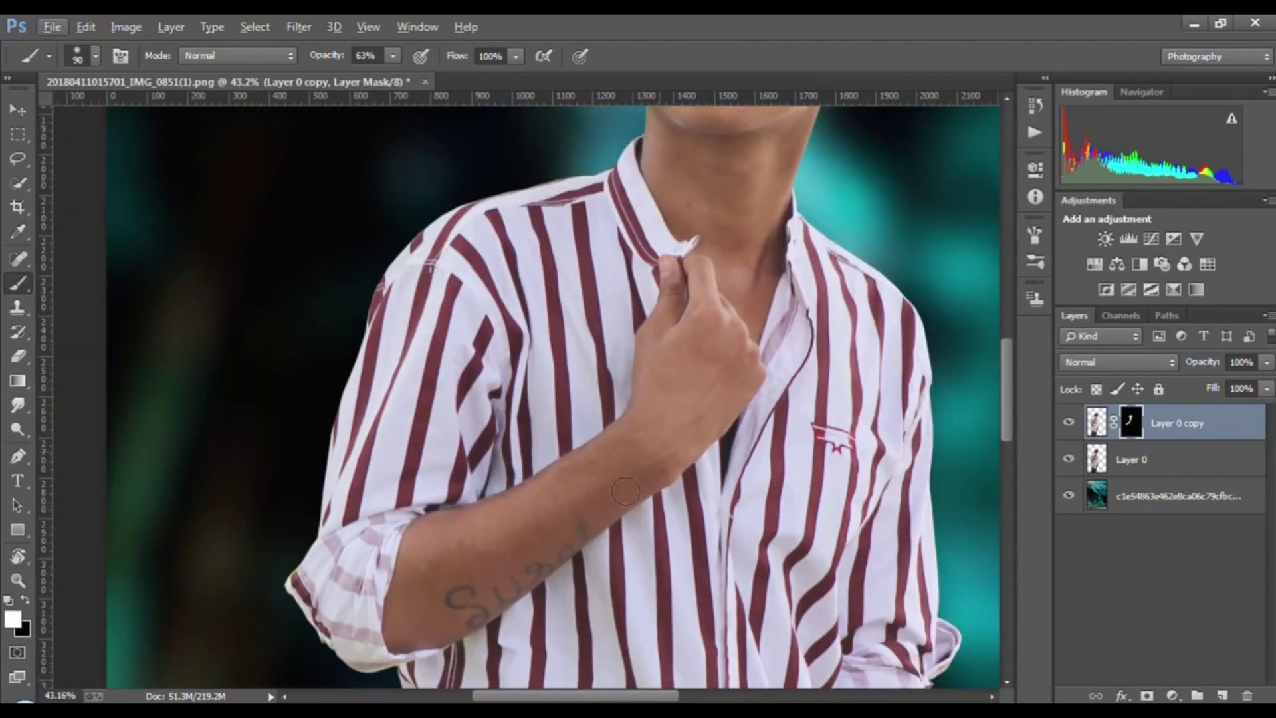
scroll(614, 490, down, 4)
scroll(559, 533, up, 7)
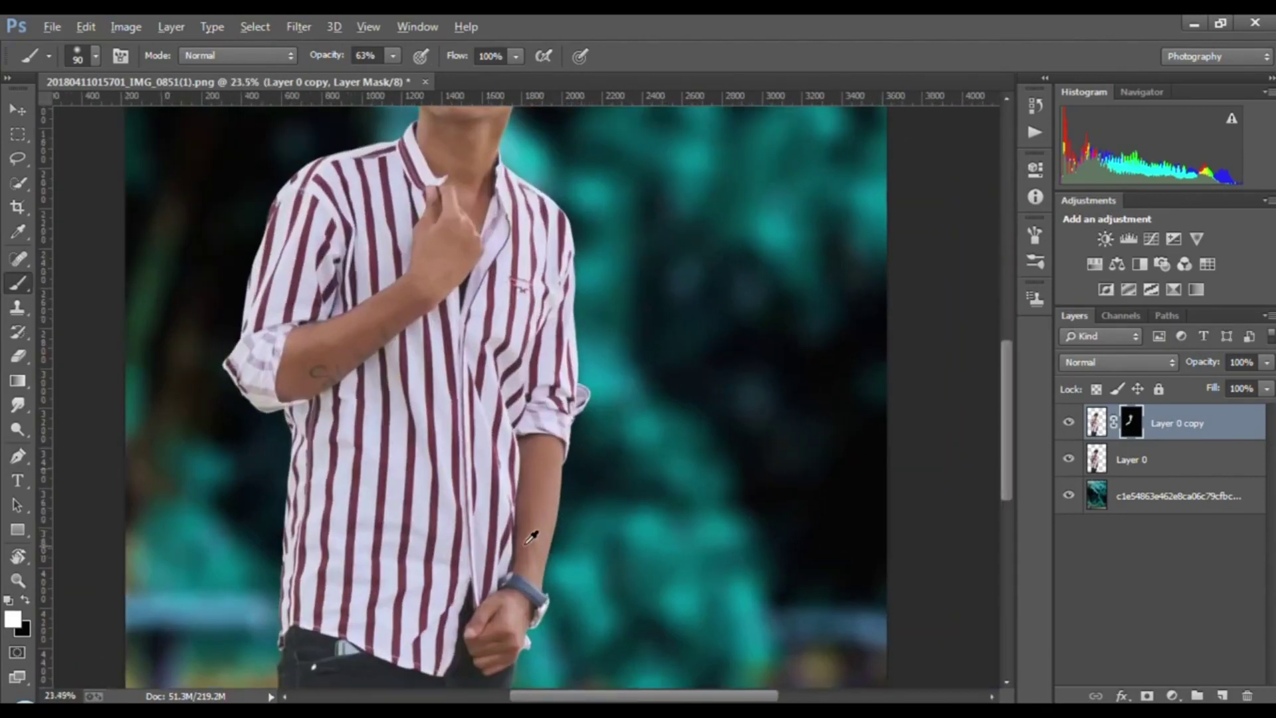
mouse_move(582, 365)
mouse_down()
mouse_move(550, 318)
mouse_move(561, 273)
mouse_up()
mouse_move(496, 565)
mouse_down()
mouse_move(511, 533)
mouse_move(544, 588)
mouse_move(541, 652)
mouse_move(520, 516)
mouse_move(553, 253)
mouse_move(609, 397)
mouse_move(559, 594)
mouse_move(513, 619)
mouse_move(514, 577)
mouse_up()
scroll(518, 557, down, 2)
scroll(518, 557, down, 3)
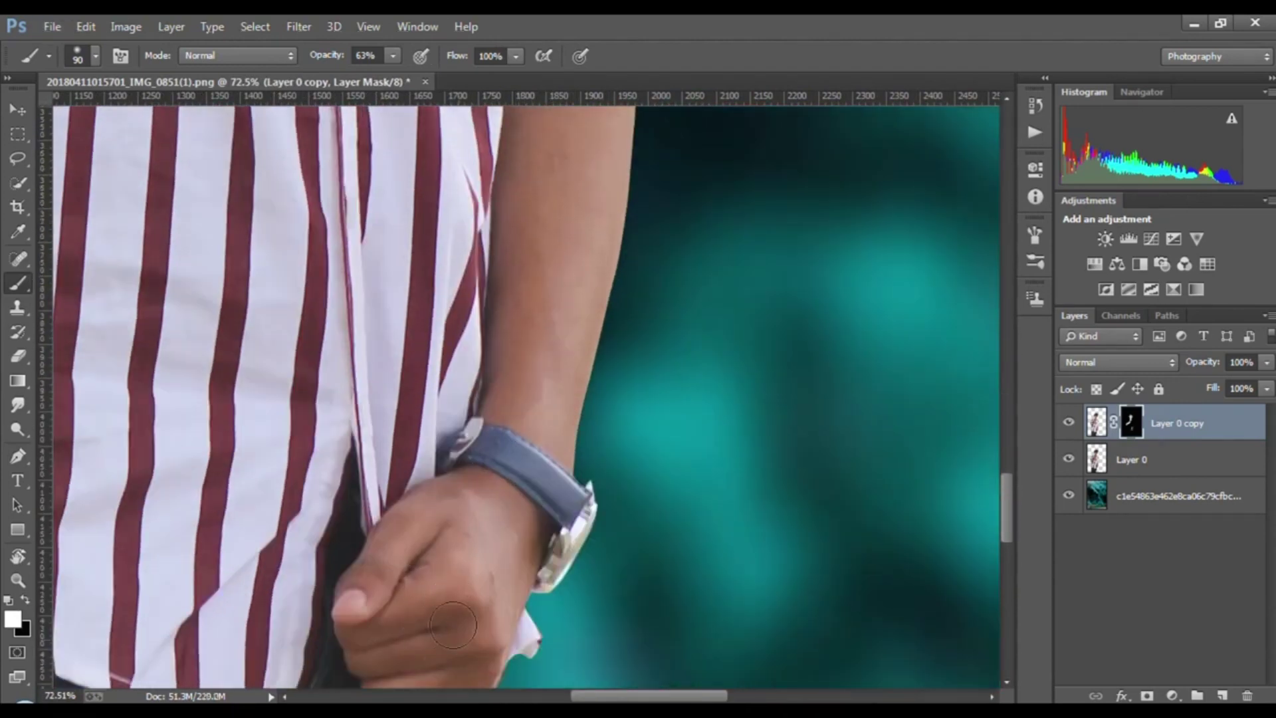
scroll(458, 639, down, 3)
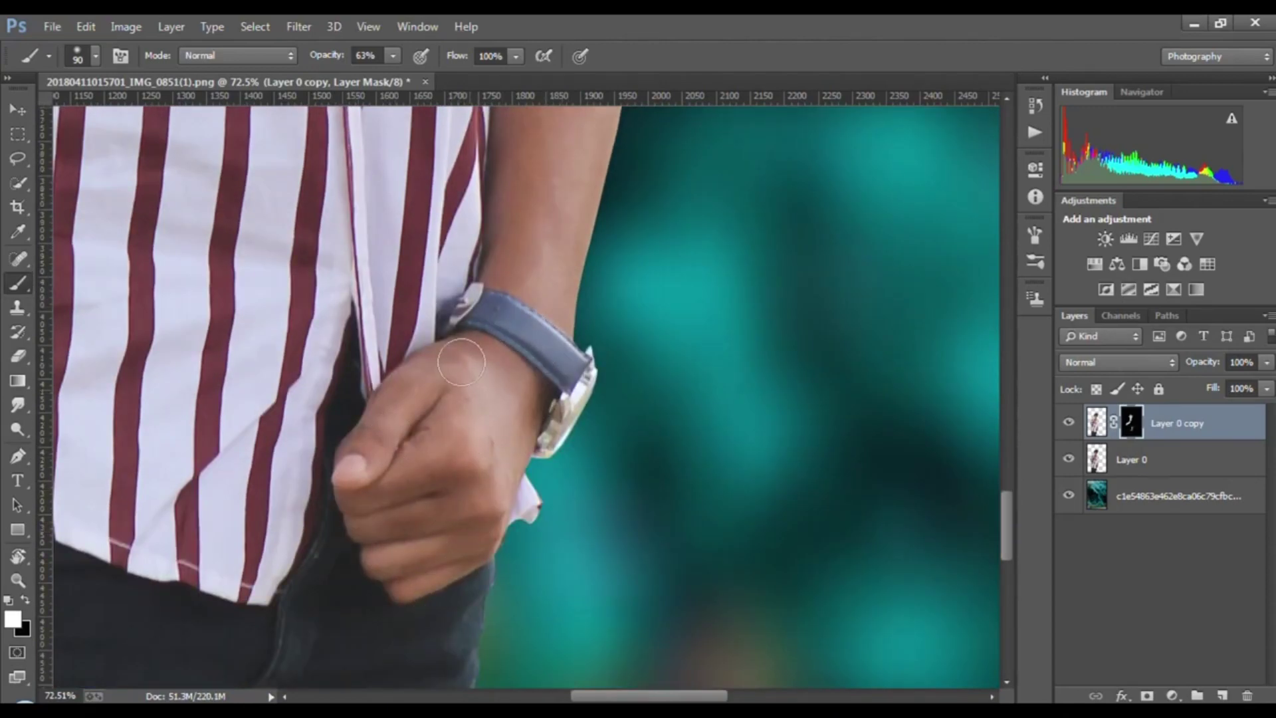
Step: Merge the masked Layer 0 copy with Layer 0 into a single layer
scroll(422, 516, down, 8)
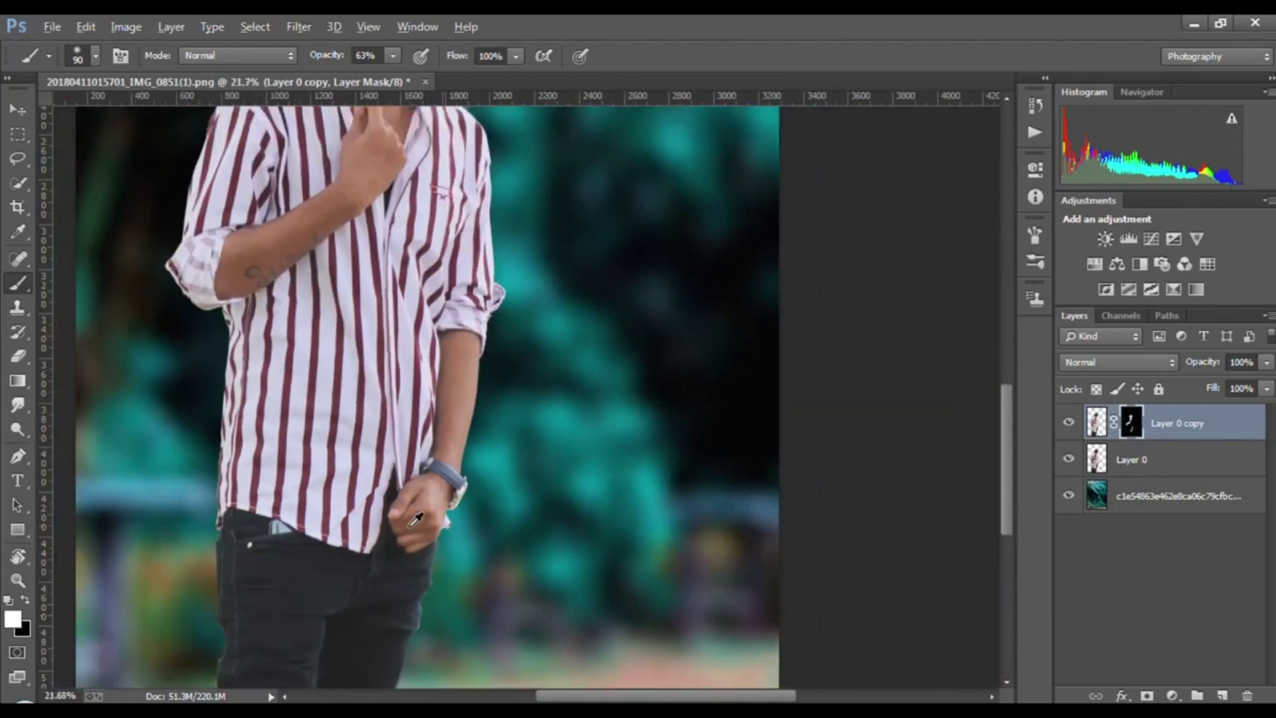
scroll(478, 353, up, 4)
scroll(566, 357, down, 3)
right_click(1139, 469)
click(910, 569)
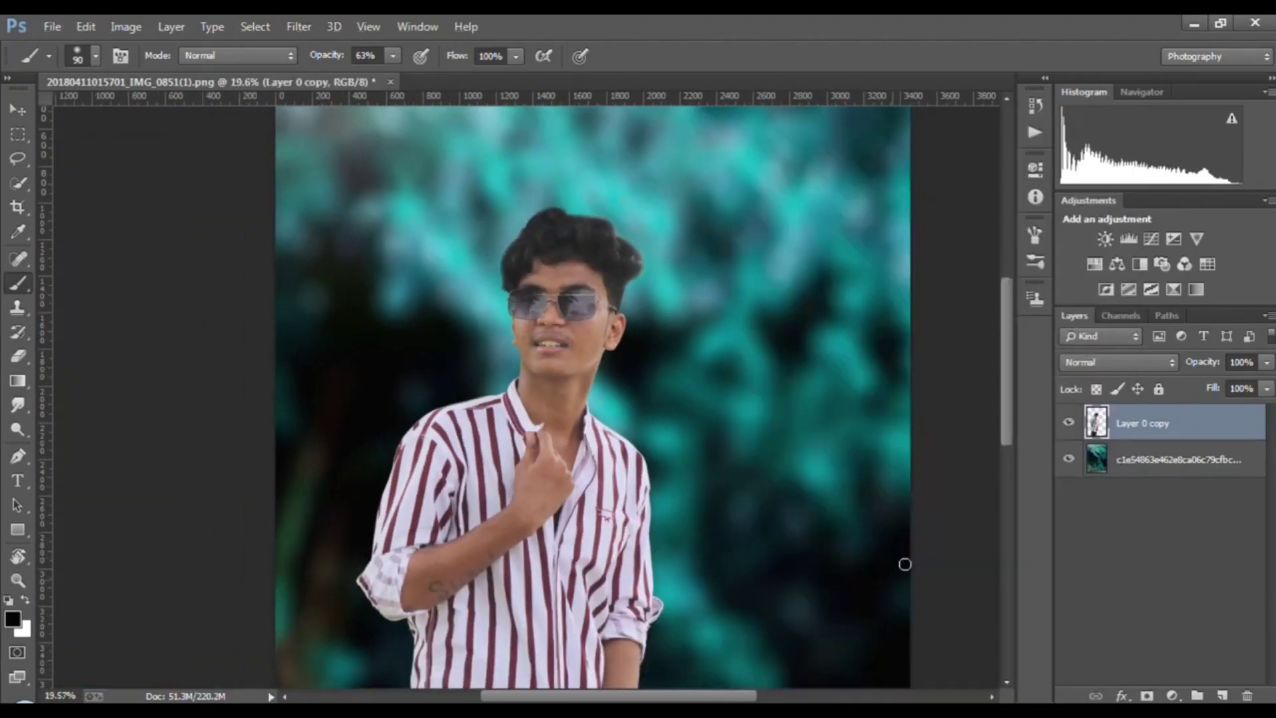
Step: Remove the dark mole above the eyebrow on the forehead with the content-aware Spot Healing Brush at size 19
click(15, 386)
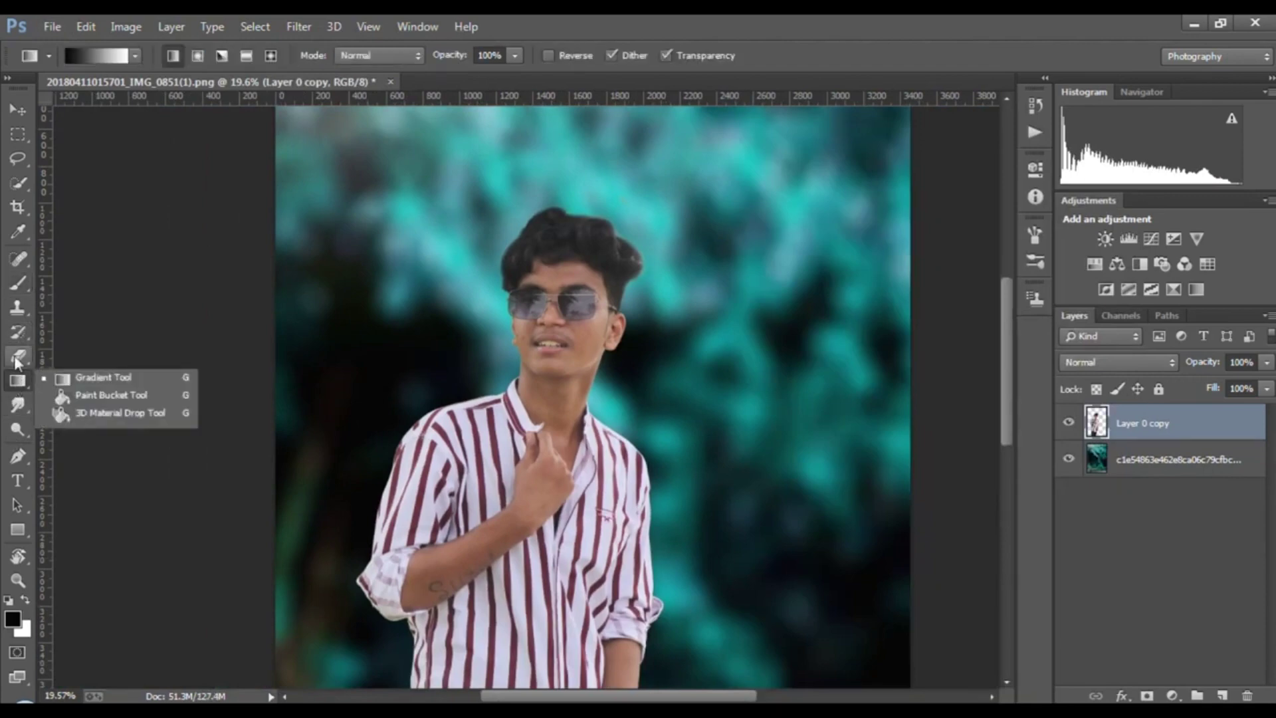
click(18, 259)
scroll(546, 343, up, 6)
scroll(547, 343, up, 1)
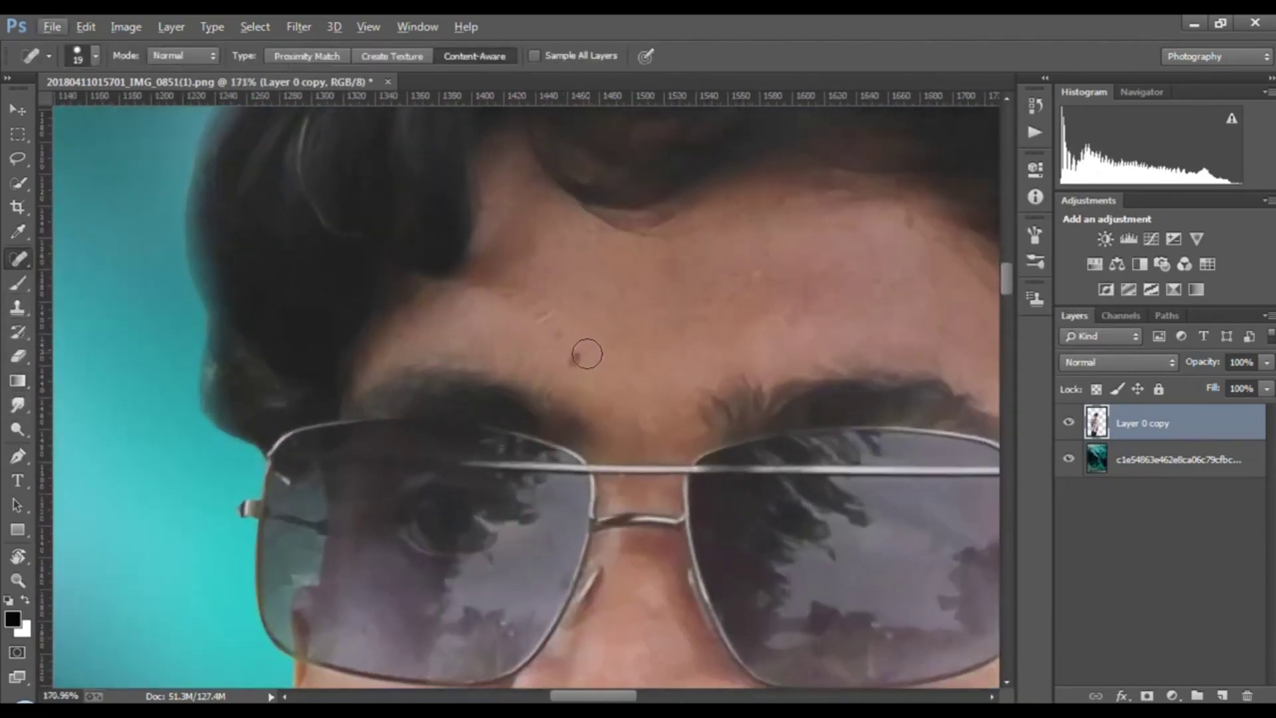
scroll(581, 364, up, 3)
click(571, 363)
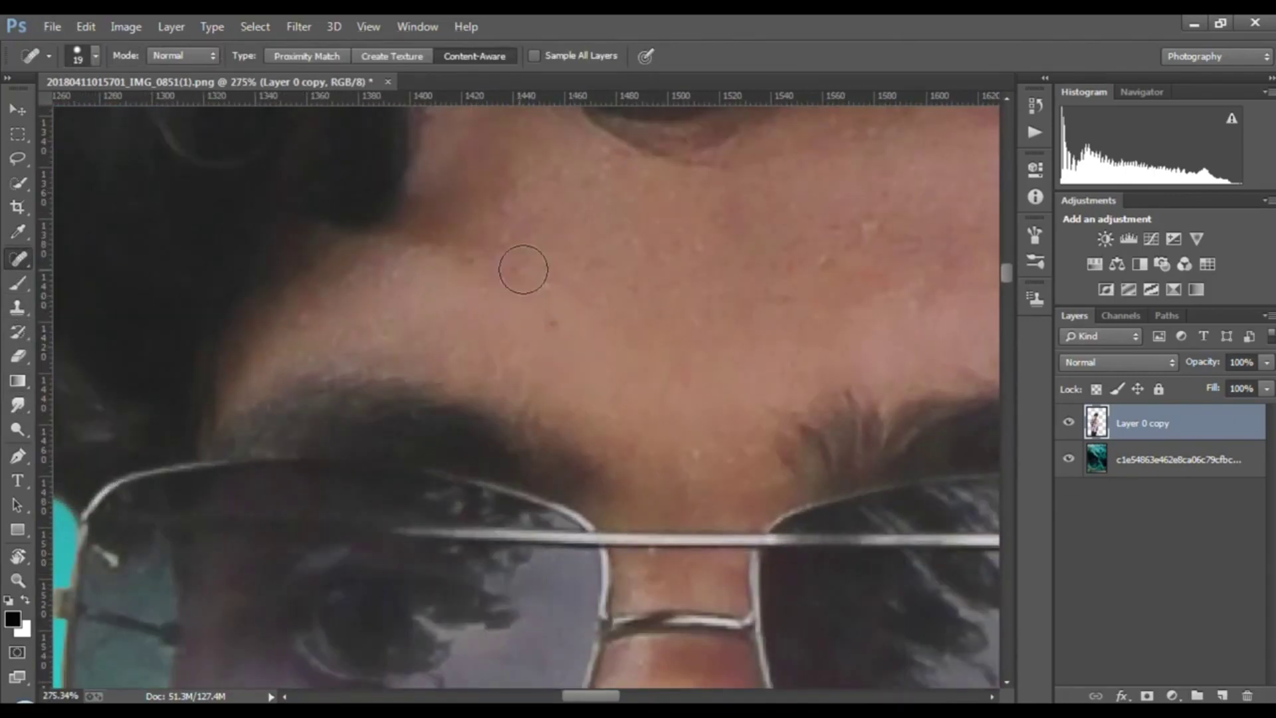
Step: Heal the blemishes on the cheek beside the earring with the Spot Healing Brush
scroll(575, 379, down, 6)
scroll(450, 584, up, 2)
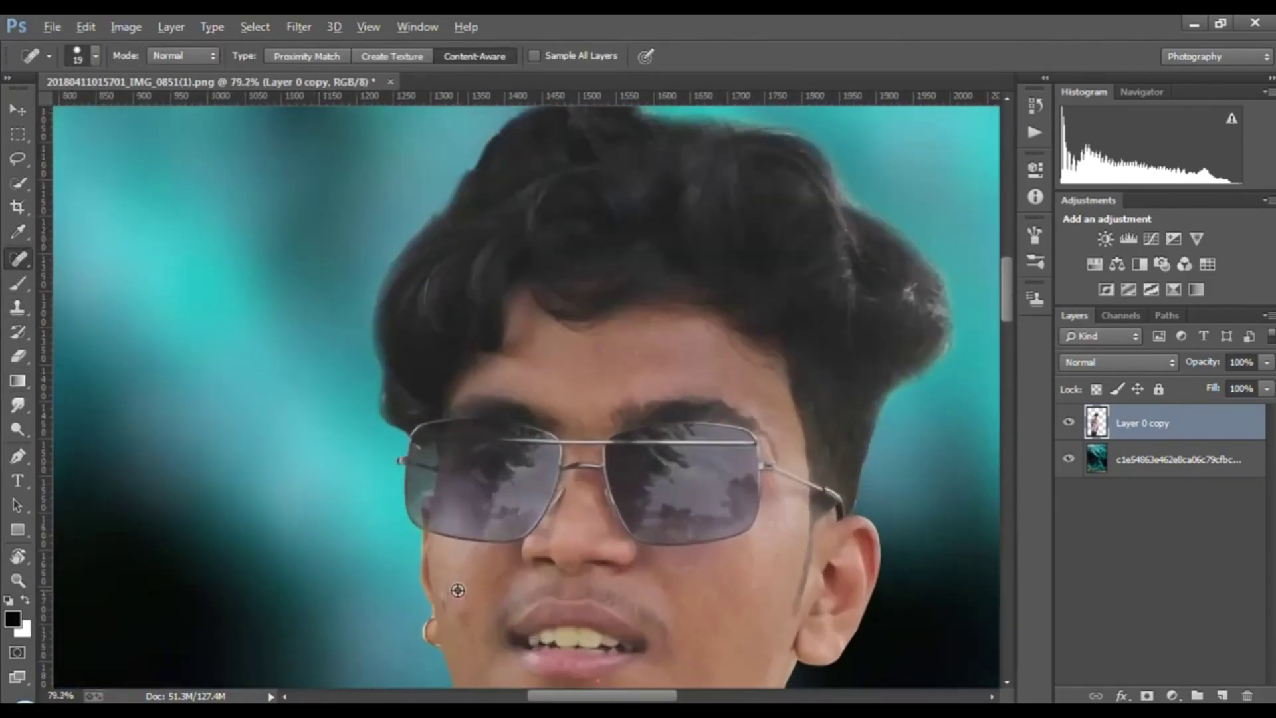
scroll(490, 425, up, 10)
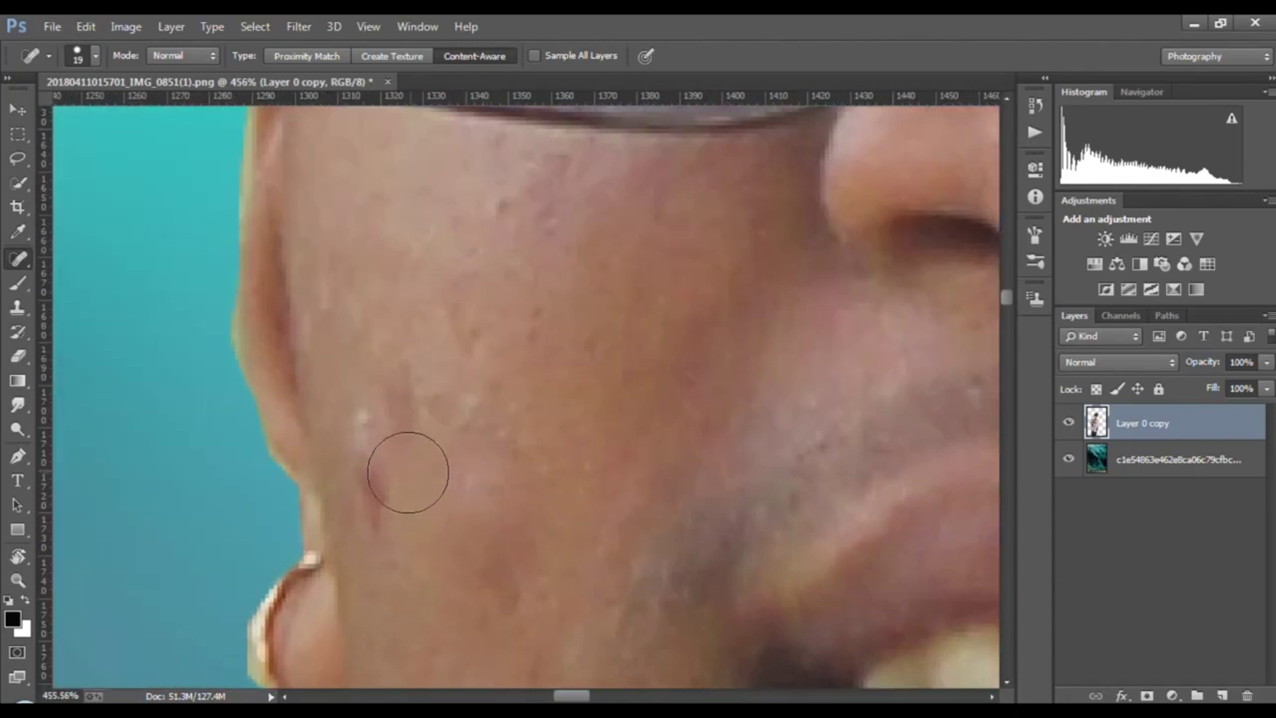
click(375, 424)
click(505, 211)
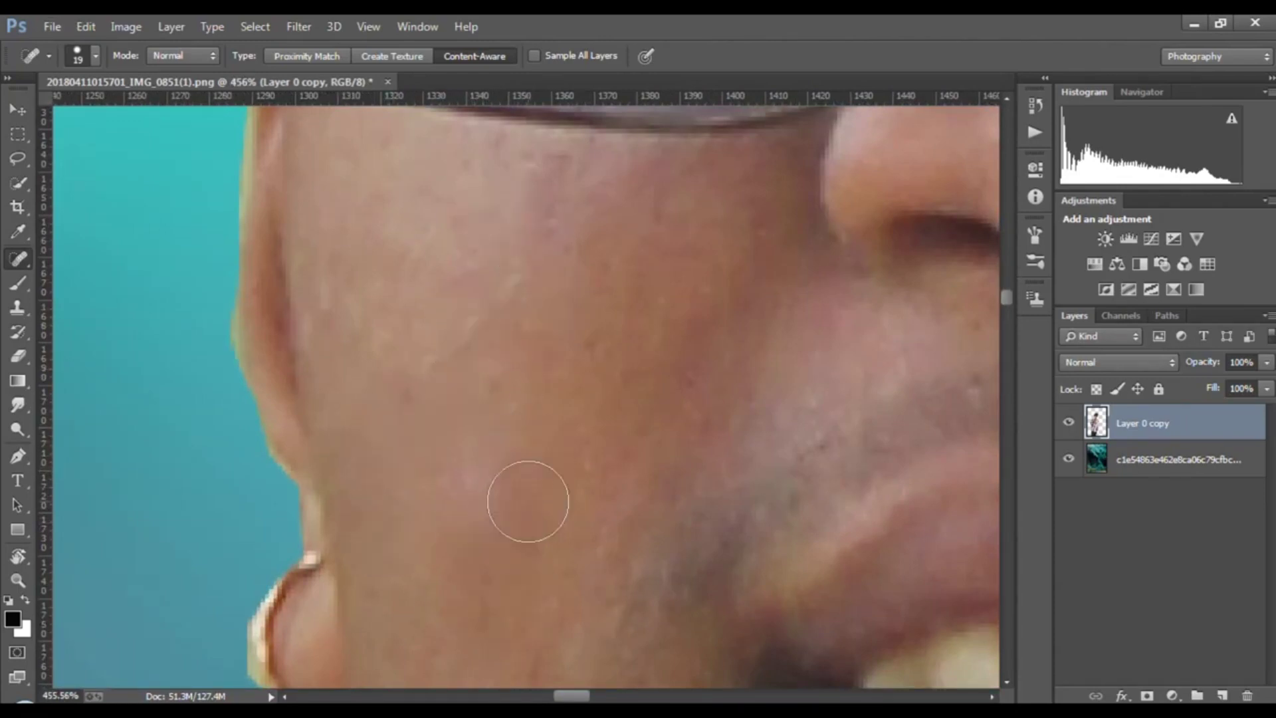
Step: Remove the small spot just below the lower lip with the Spot Healing Brush at size 9
scroll(512, 532, down, 6)
scroll(506, 547, down, 4)
scroll(691, 619, up, 8)
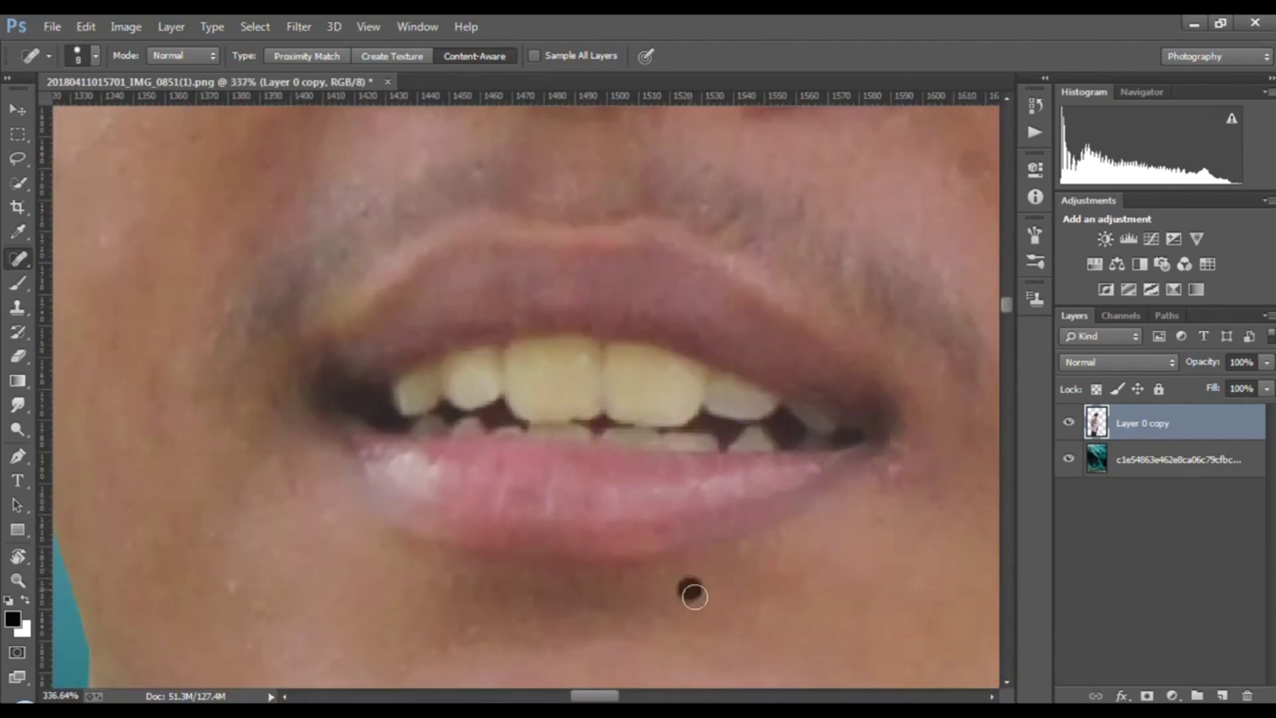
scroll(703, 558, down, 3)
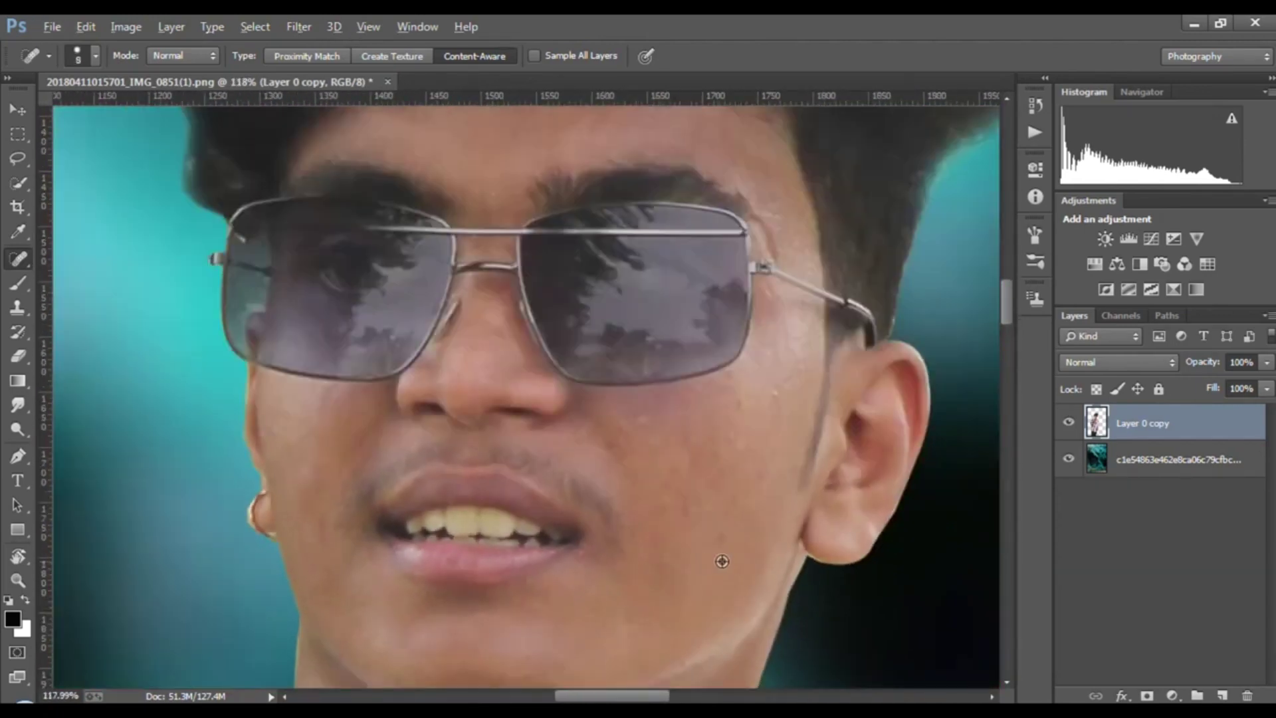
Step: Heal the small blemishes on the cheek between the nose and the ear with a smaller Spot Healing Brush
scroll(701, 518, up, 3)
drag(728, 505, 695, 544)
scroll(515, 415, up, 1)
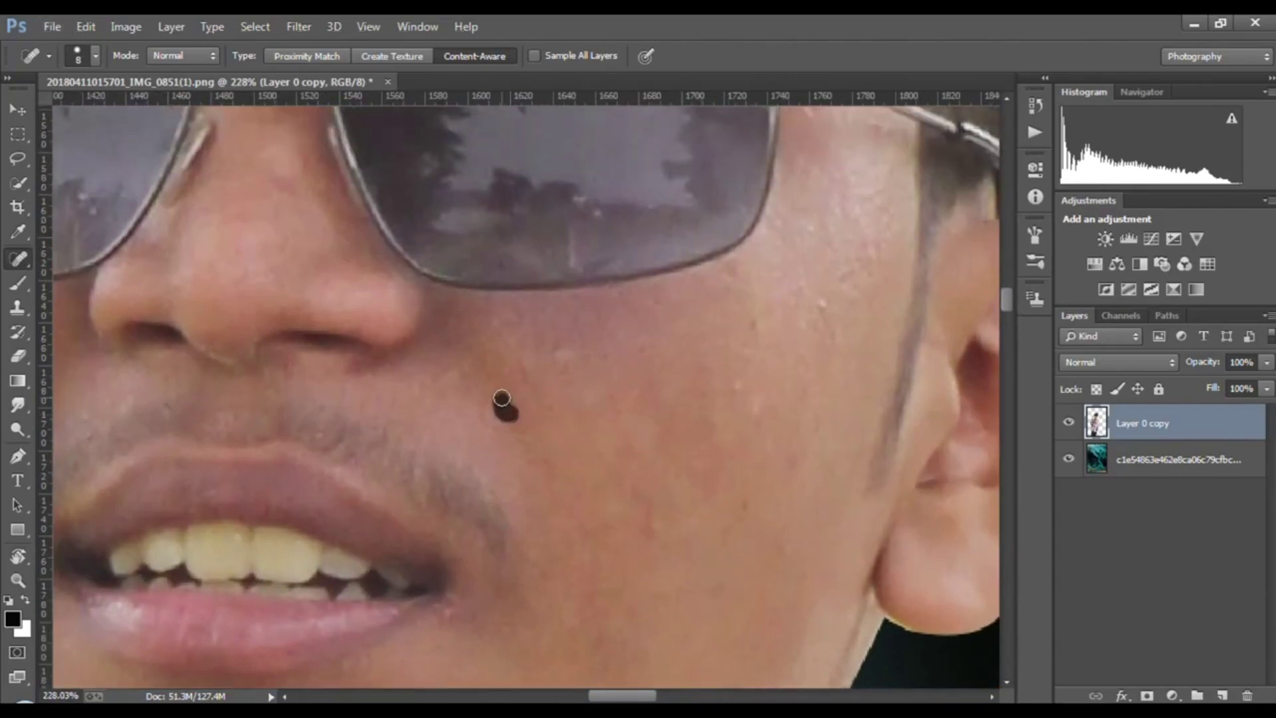
click(502, 397)
scroll(624, 466, up, 2)
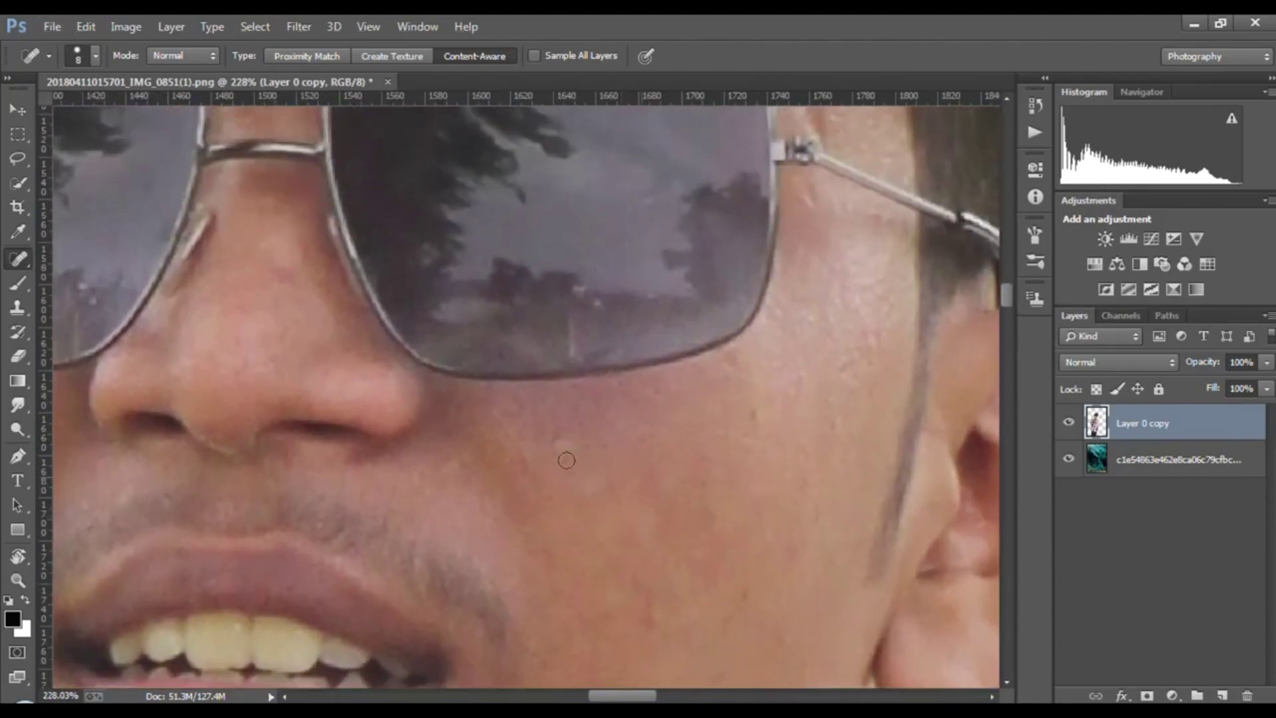
Step: Remove the dark moles on the neck and upper chest inside the collar with the Spot Healing Brush
scroll(590, 460, down, 6)
scroll(521, 638, up, 5)
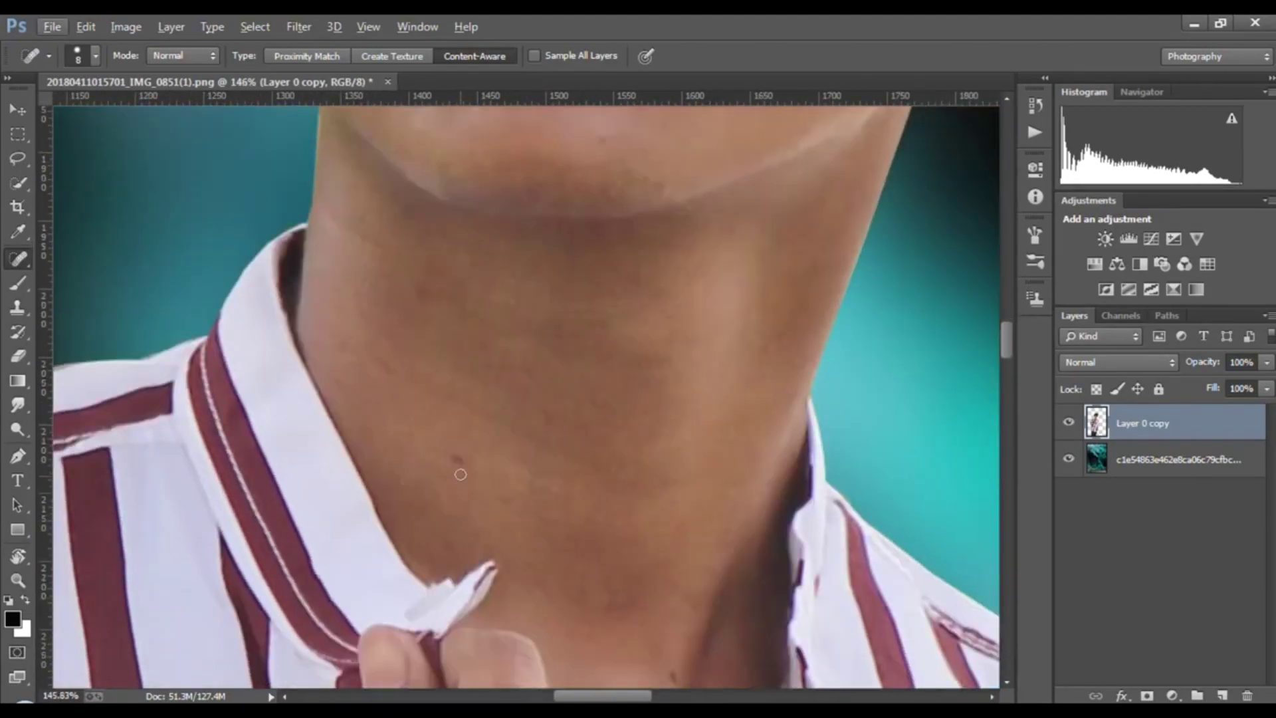
click(459, 465)
scroll(422, 379, up, 1)
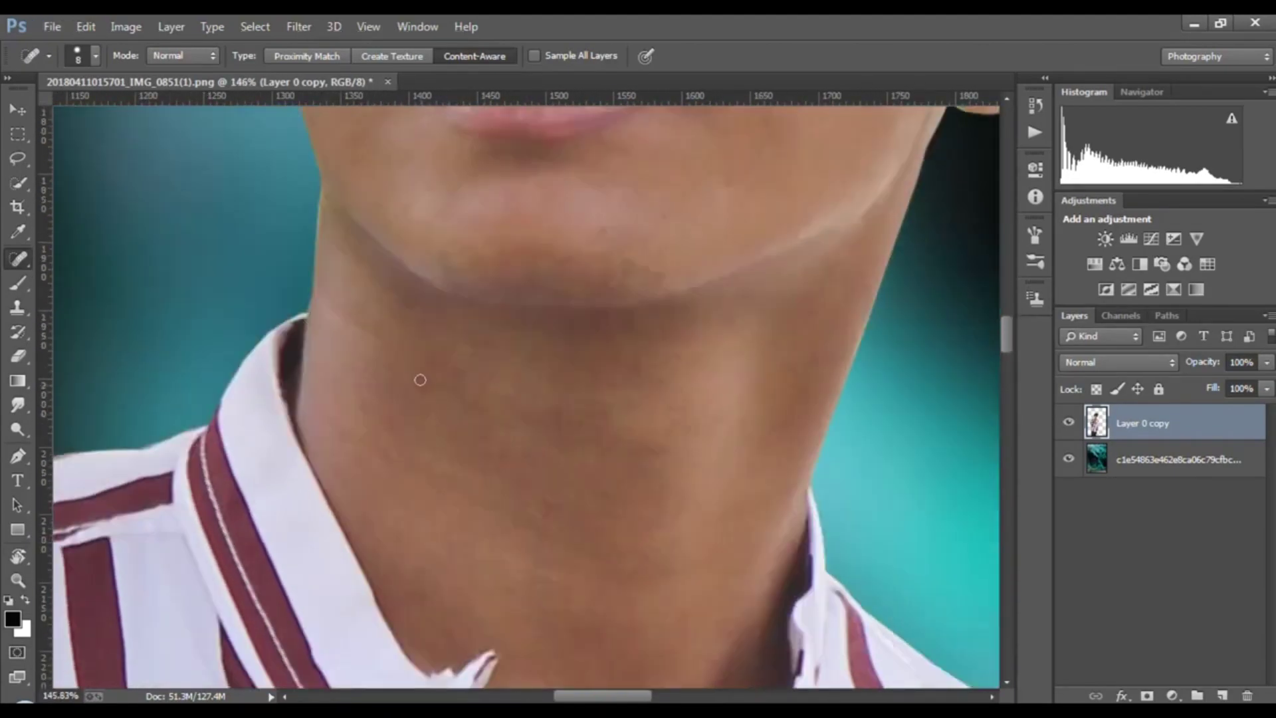
scroll(454, 415, down, 3)
scroll(462, 535, up, 4)
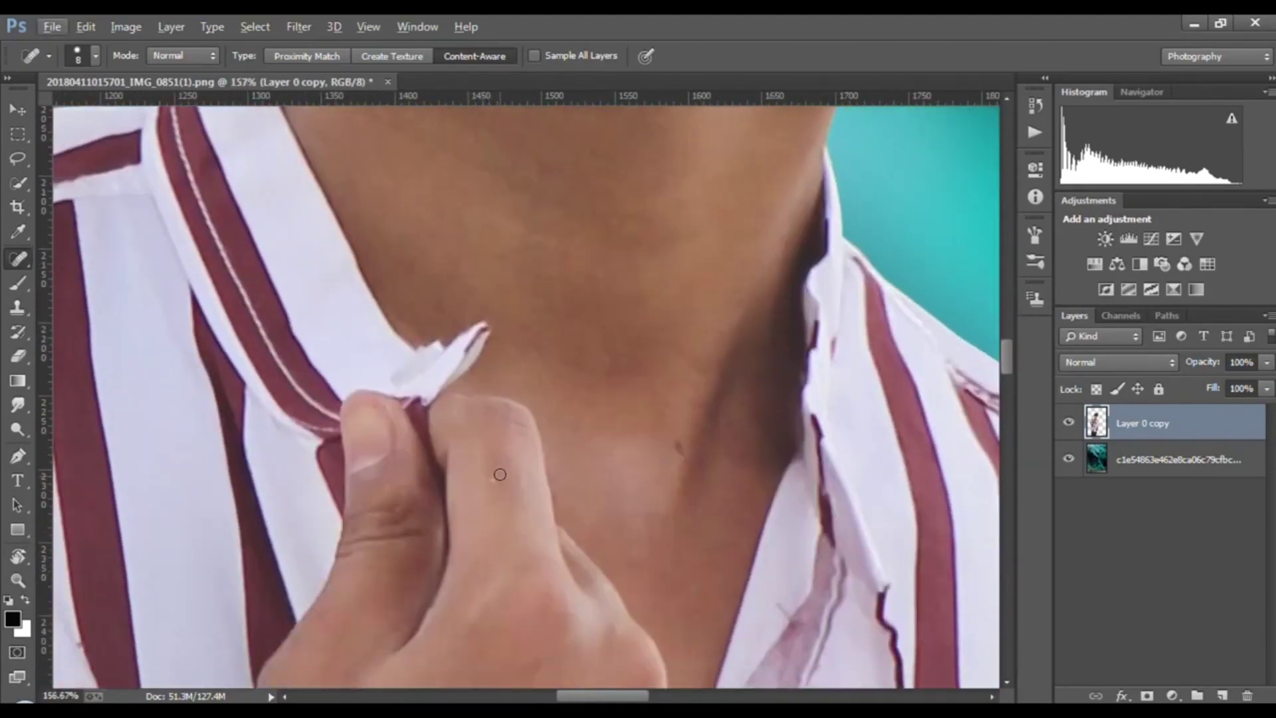
scroll(491, 514, down, 4)
scroll(550, 505, up, 4)
click(549, 491)
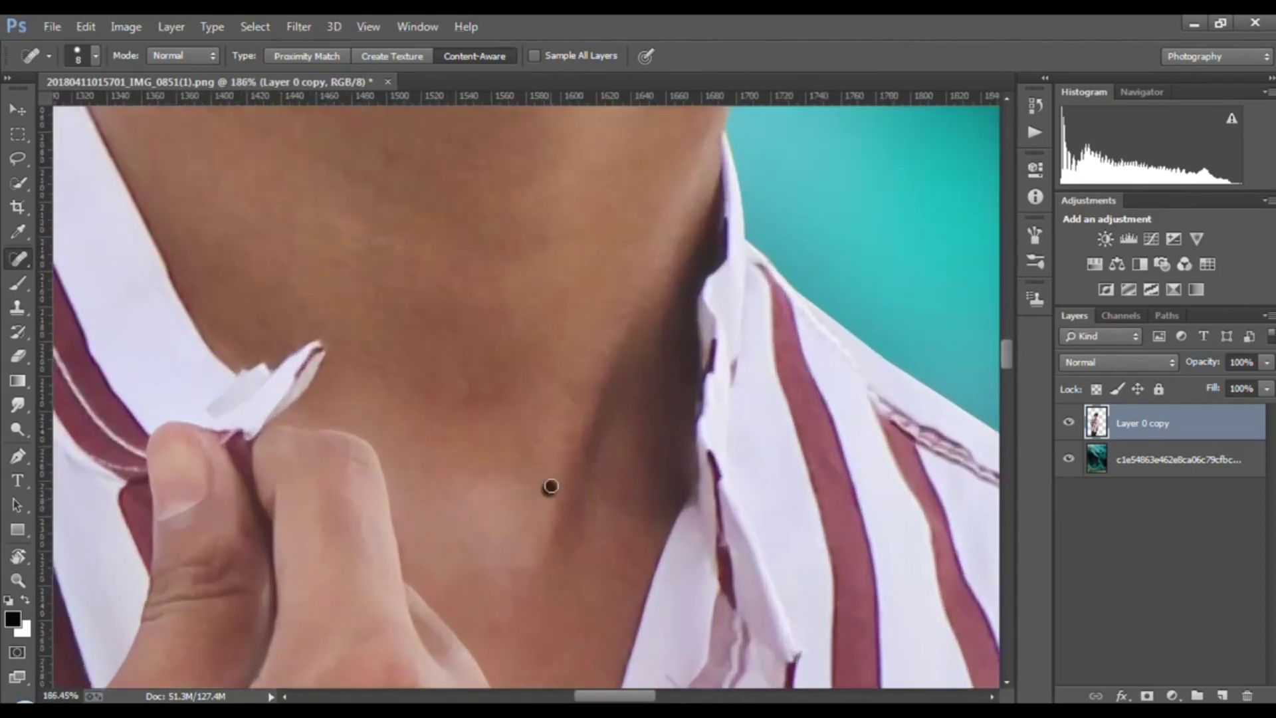
scroll(540, 552, down, 1)
scroll(539, 552, down, 5)
scroll(537, 525, up, 5)
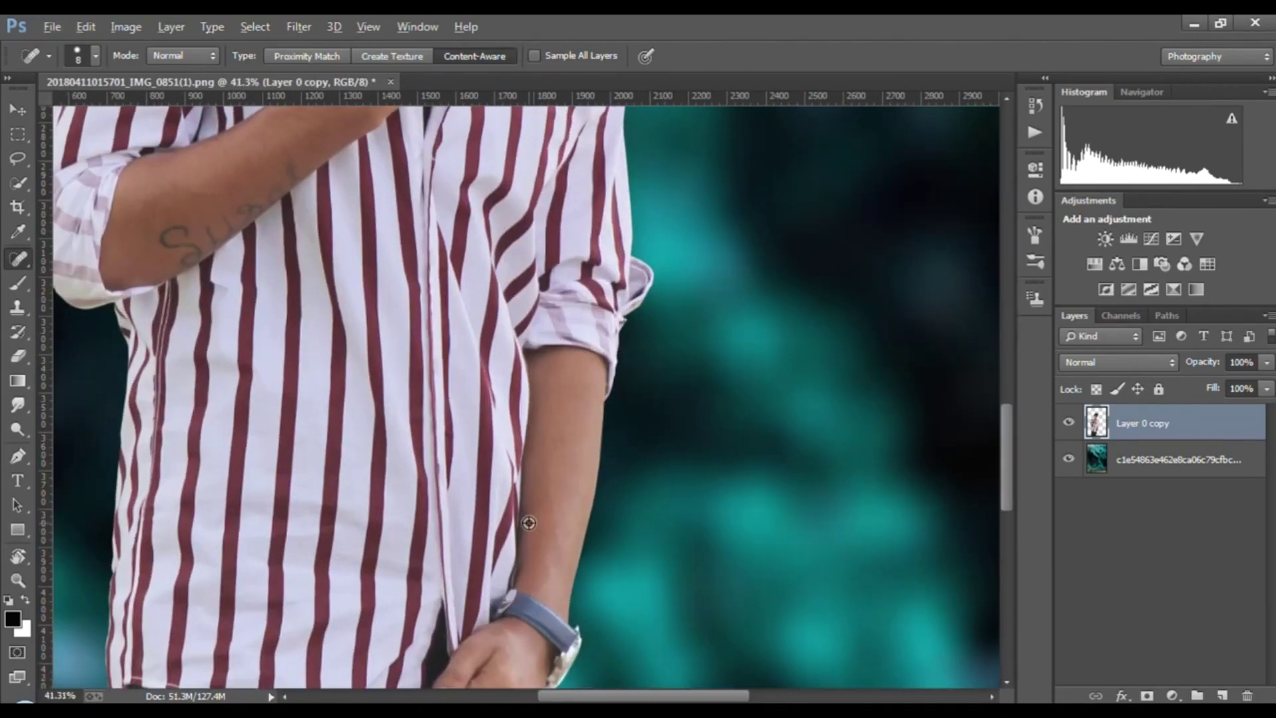
Step: Heal the small spot on the lowered forearm just below the rolled sleeve with the Spot Healing Brush
scroll(536, 525, down, 1)
drag(590, 362, 591, 367)
scroll(600, 435, down, 6)
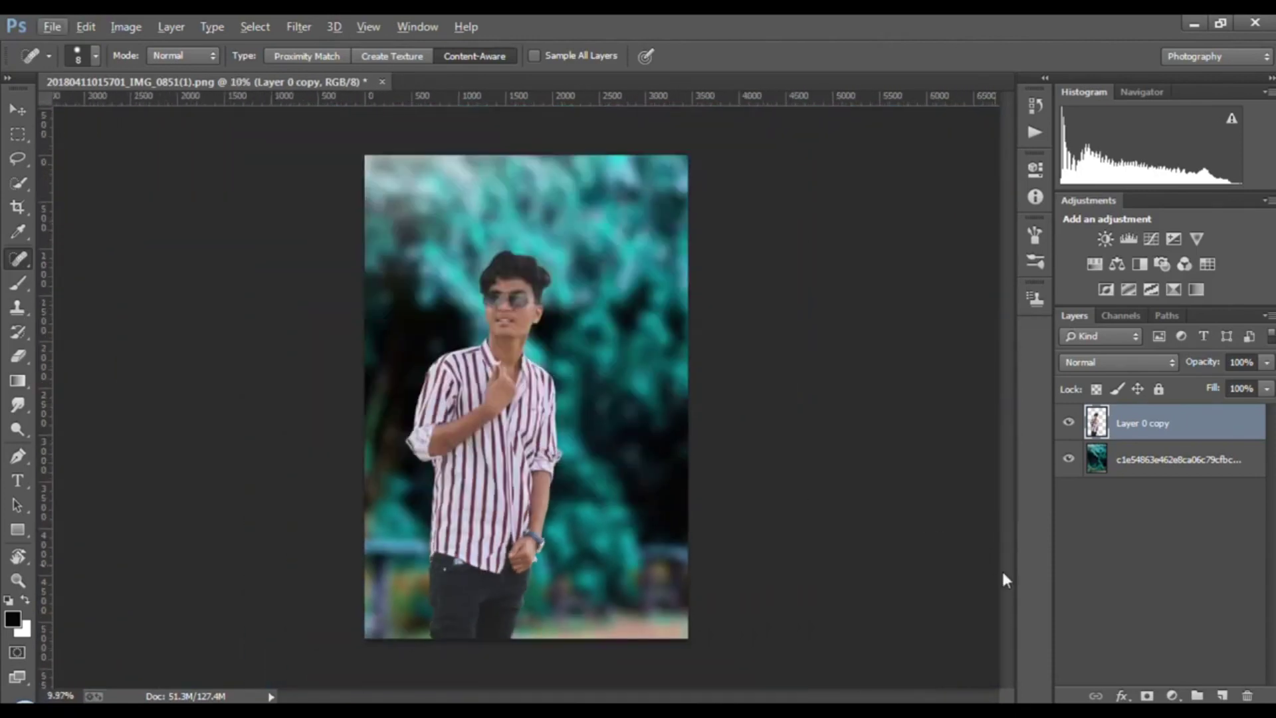
Step: Add an empty layer above the man and set up the Smudge tool with 11% strength
click(1224, 695)
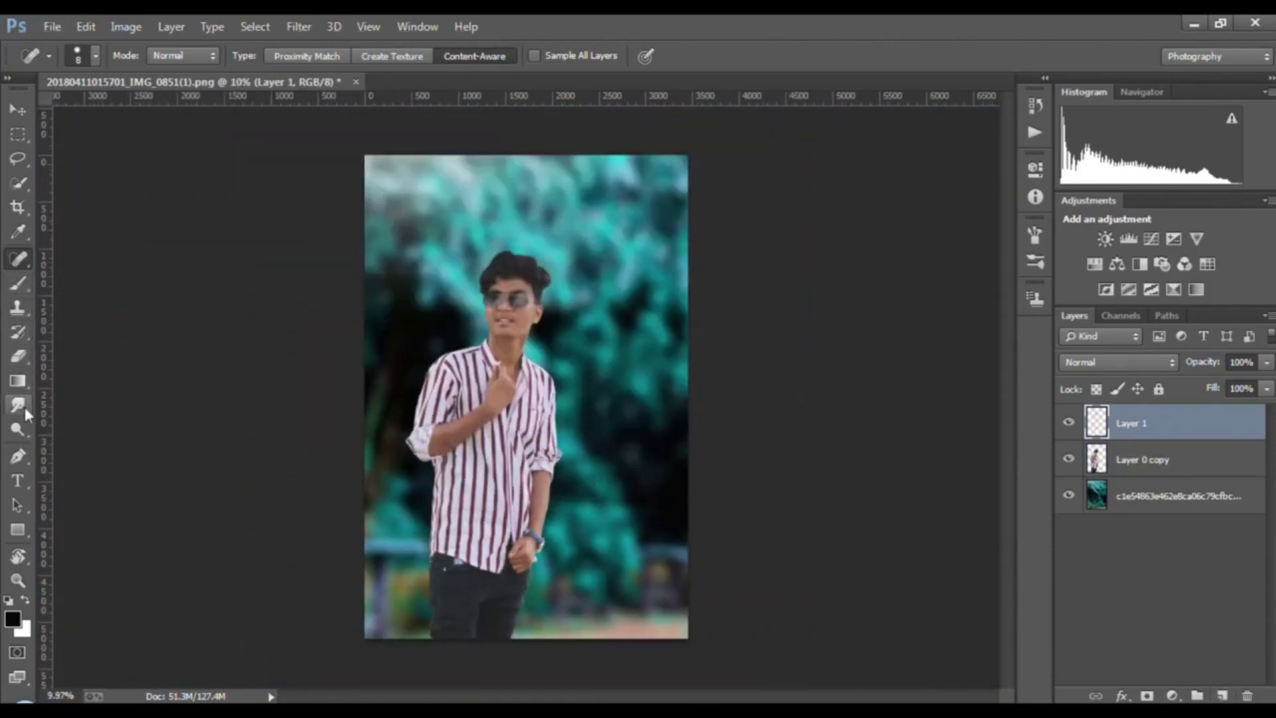
click(20, 405)
click(74, 59)
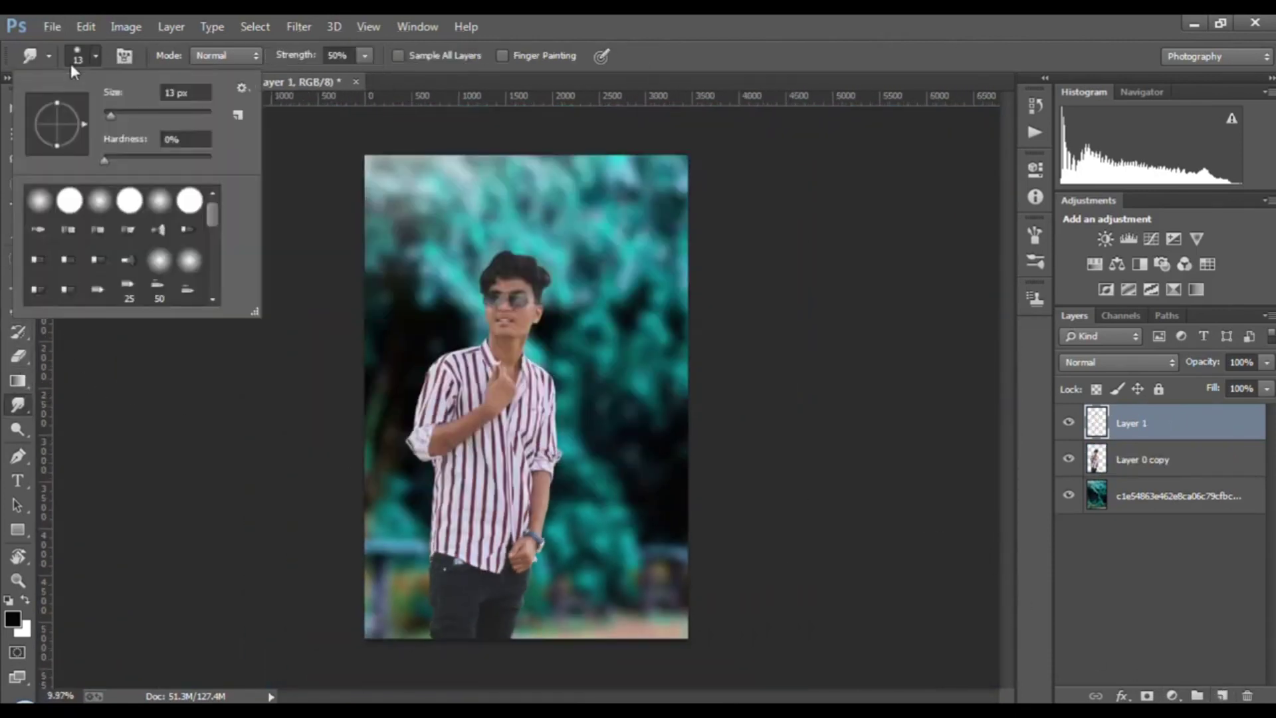
double_click(101, 206)
scroll(483, 287, up, 5)
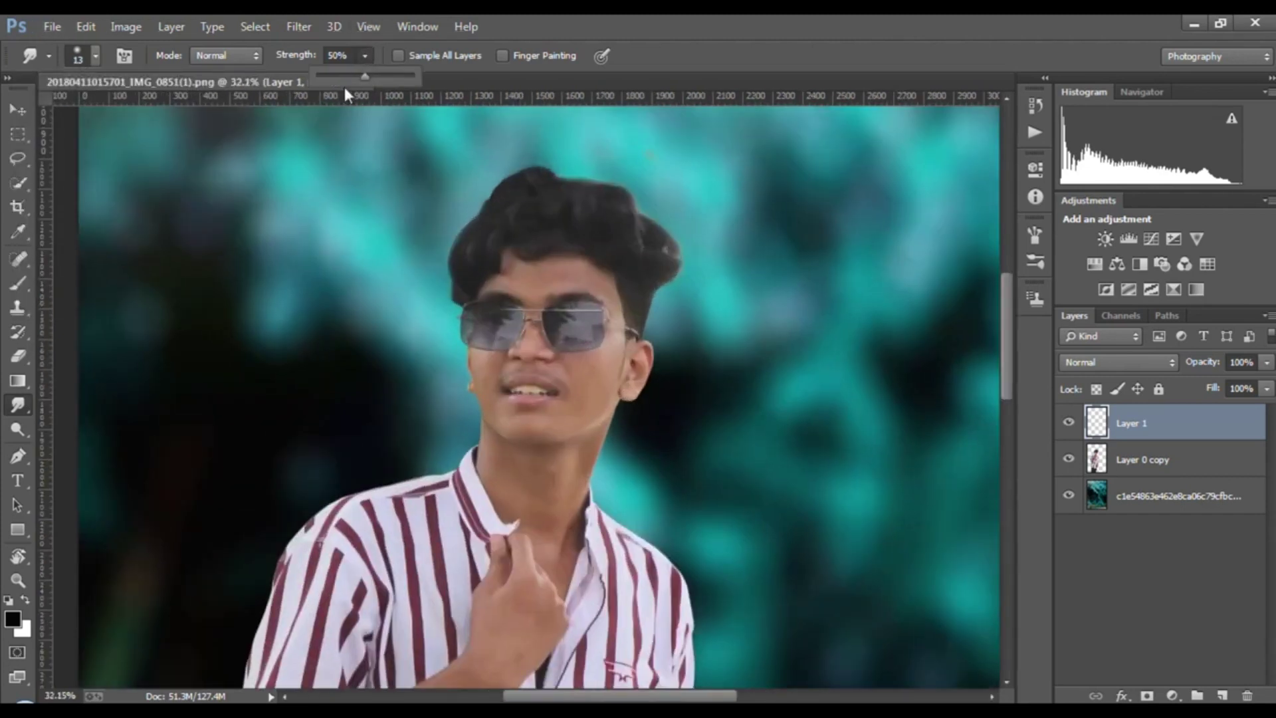
drag(326, 74, 327, 74)
scroll(522, 393, up, 7)
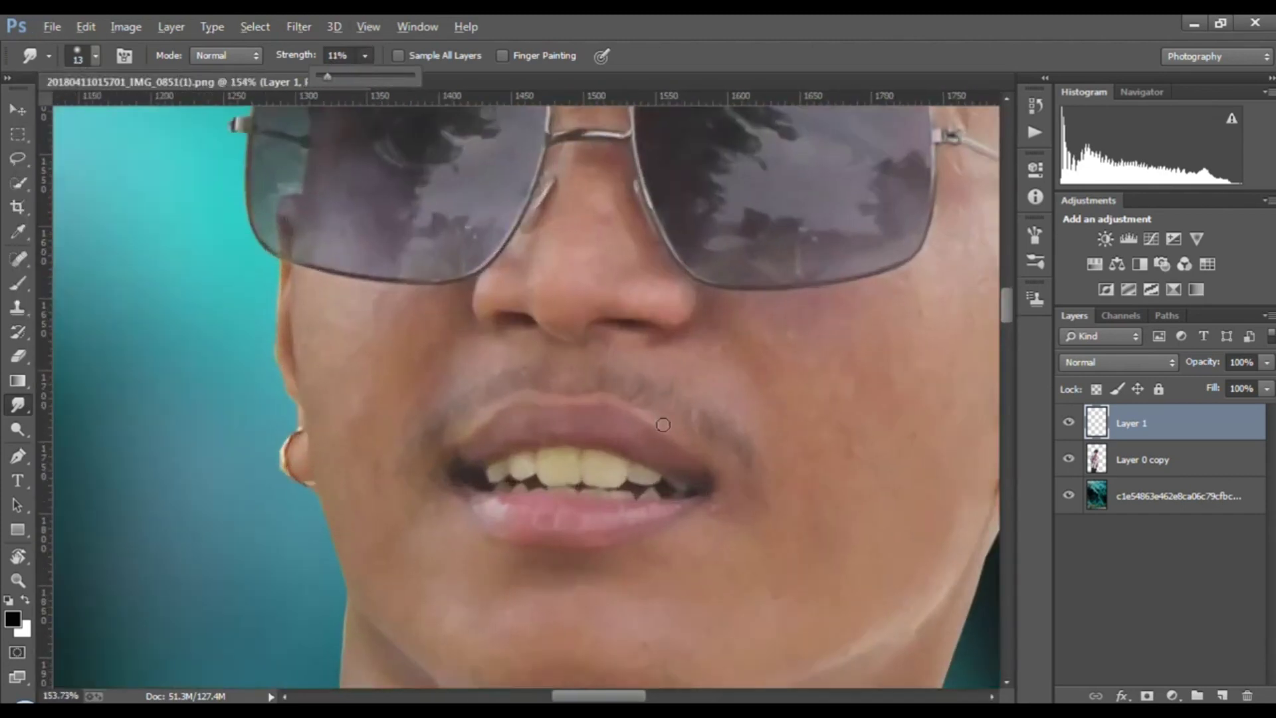
Step: Enlarge the Smudge brush to 45 and enable Sample All Layers and Finger Painting
key(bracketright)
key(bracketright)
key(bracketright)
key(bracketright)
key(bracketright)
key(bracketright)
key(bracketright)
drag(606, 697, 629, 696)
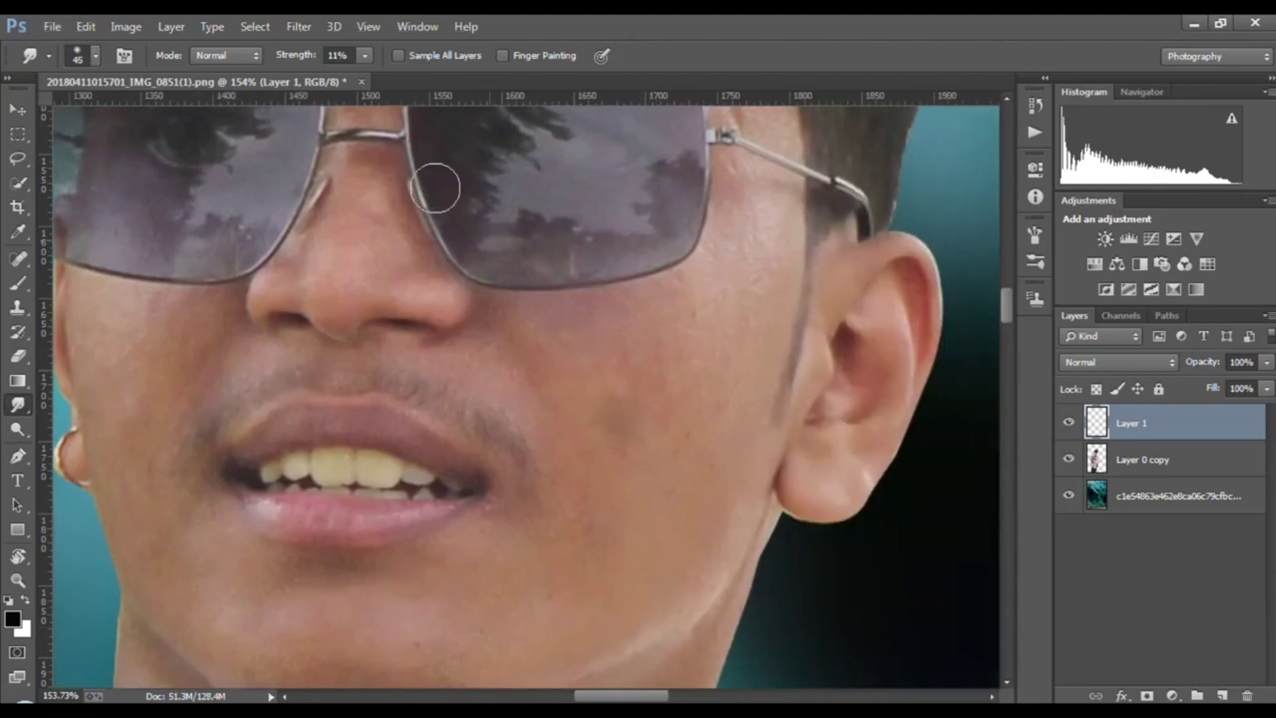
click(81, 27)
click(123, 62)
click(503, 56)
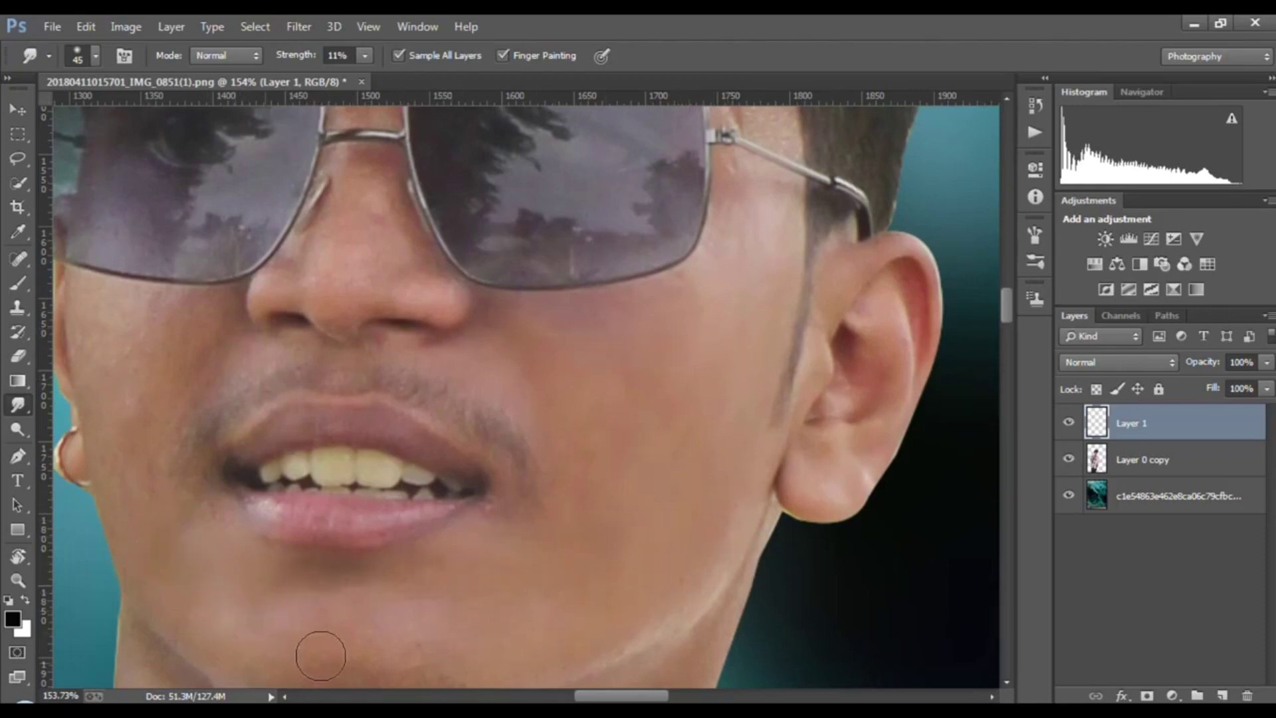
Step: Smooth the skin on the cheeks, chin and jaw with the Smudge tool
scroll(380, 635, down, 4)
scroll(363, 613, up, 4)
scroll(333, 585, down, 3)
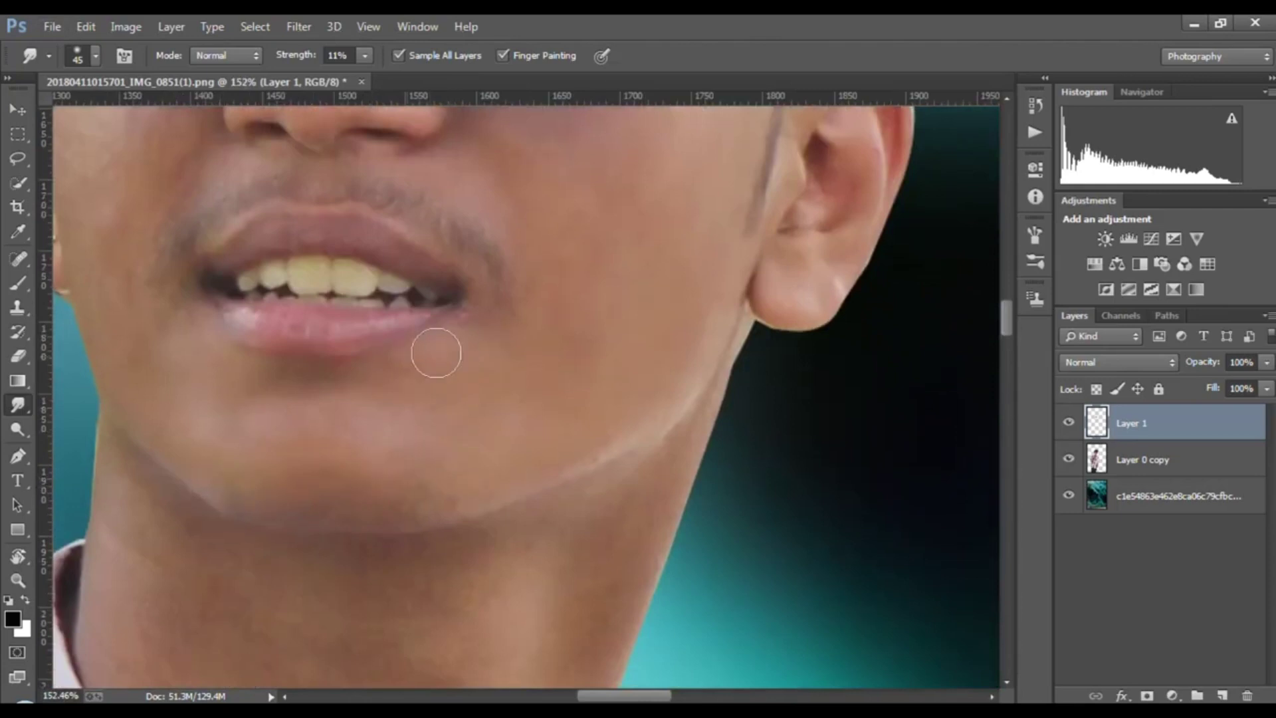
scroll(177, 362, down, 3)
scroll(153, 234, up, 3)
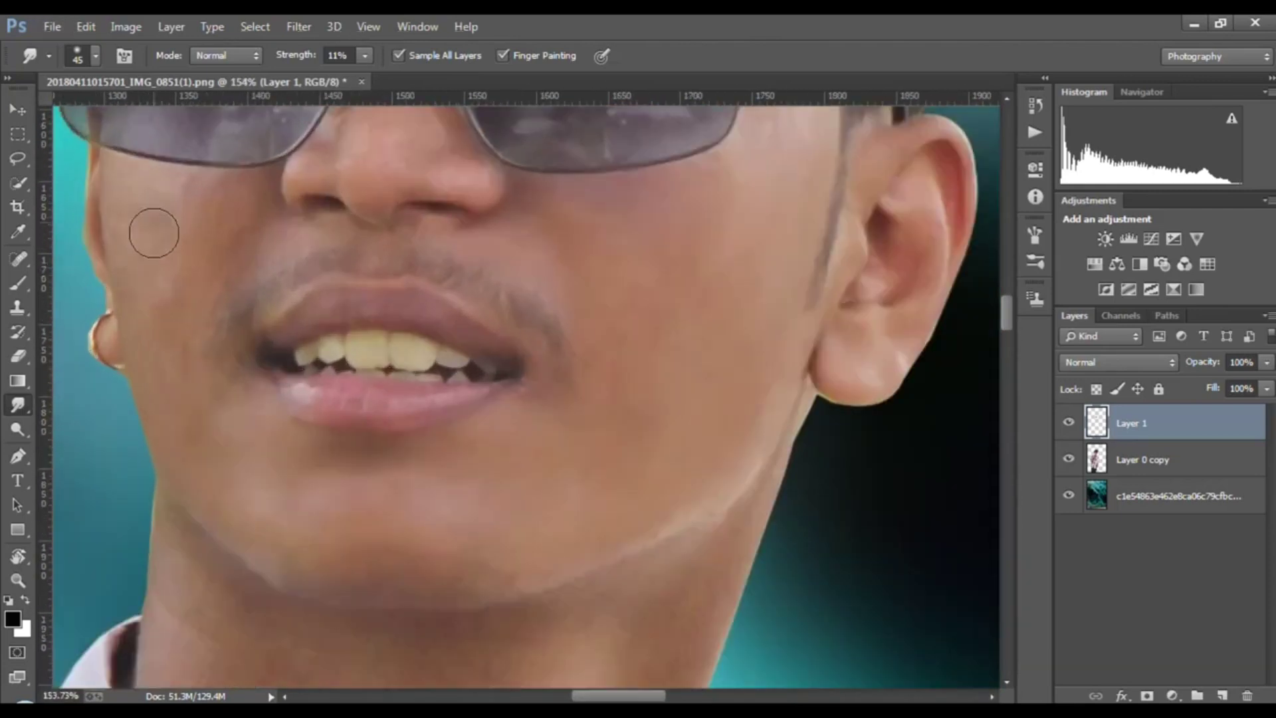
click(78, 30)
click(78, 30)
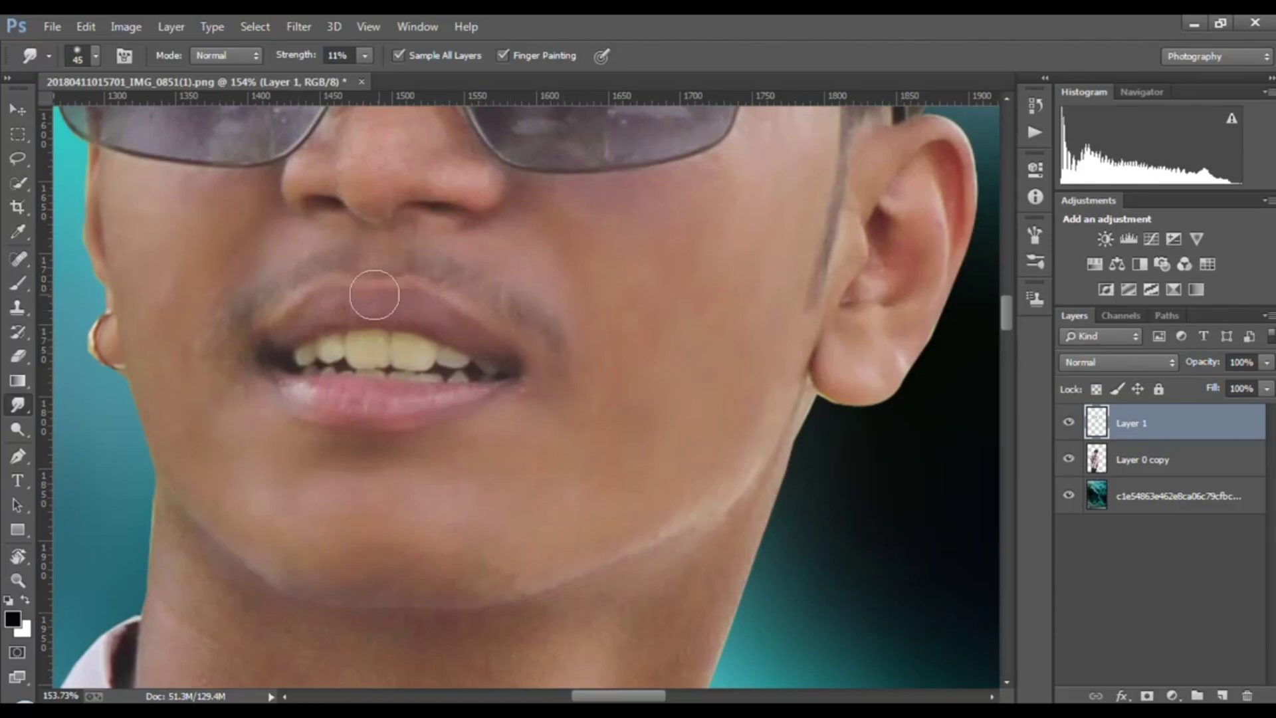
Step: Smooth the skin of the nose and forehead around the sunglasses with the Smudge tool
scroll(420, 411, down, 5)
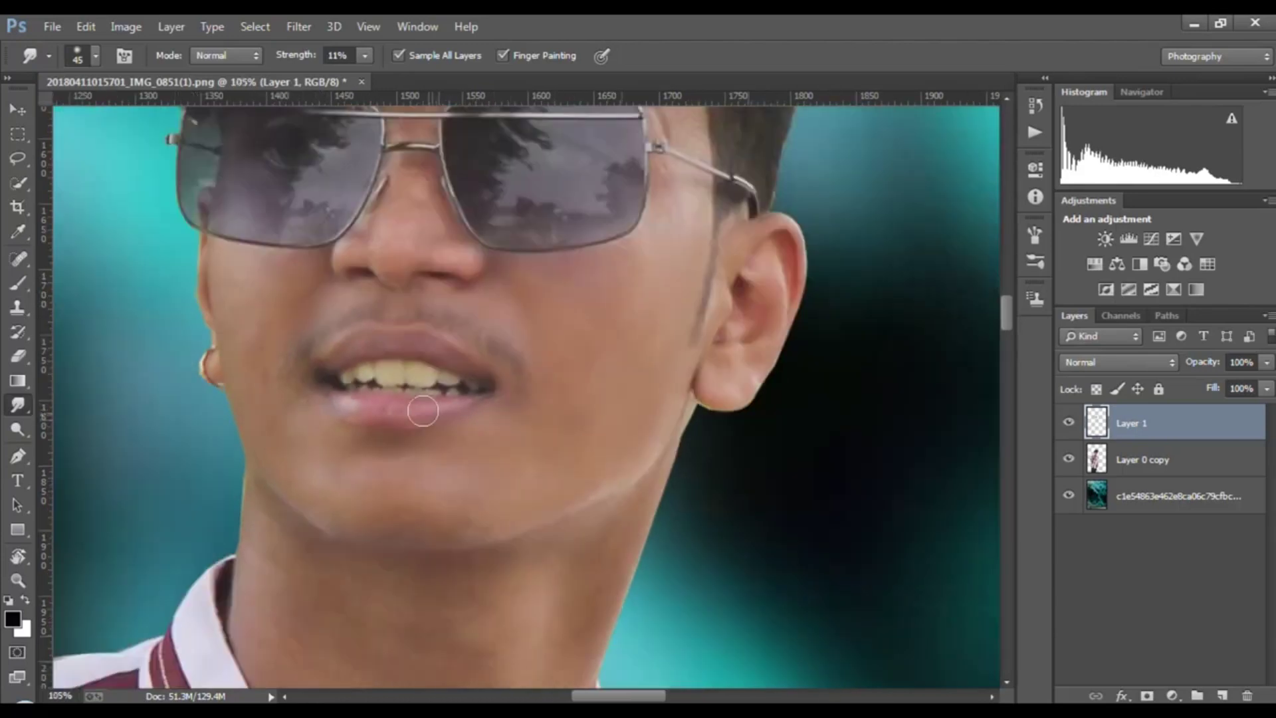
scroll(407, 194, up, 4)
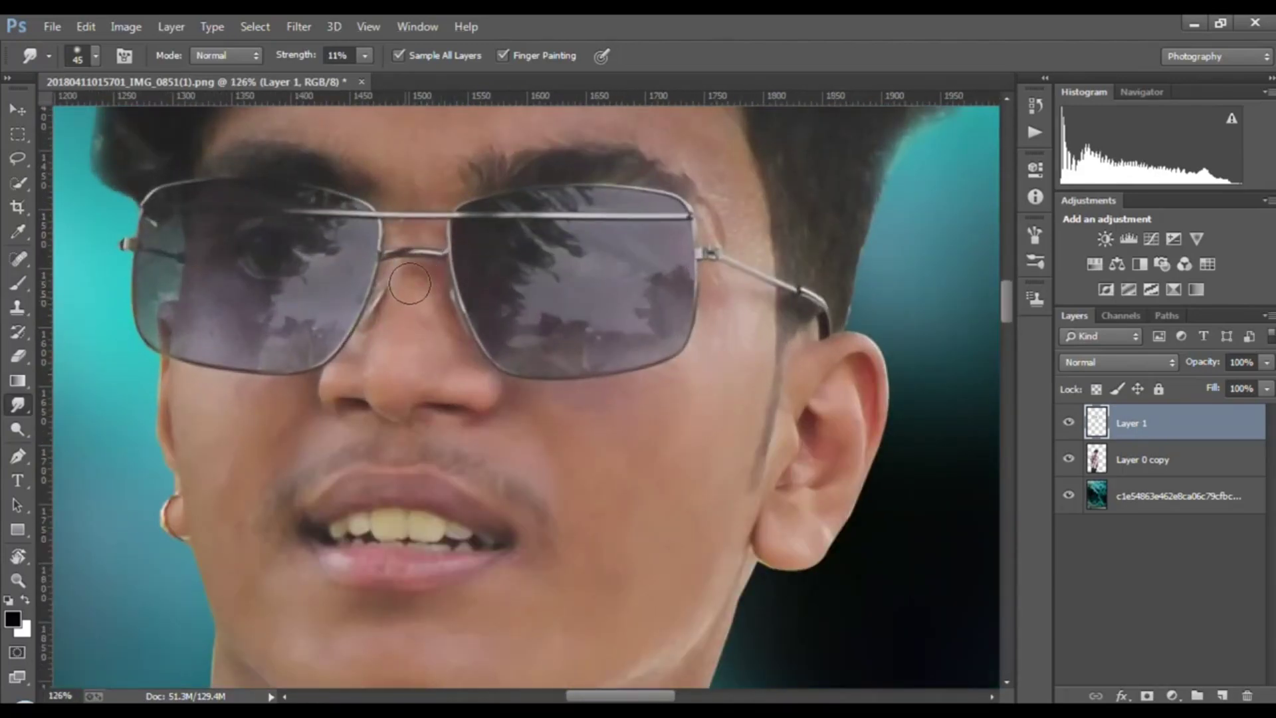
scroll(480, 398, up, 3)
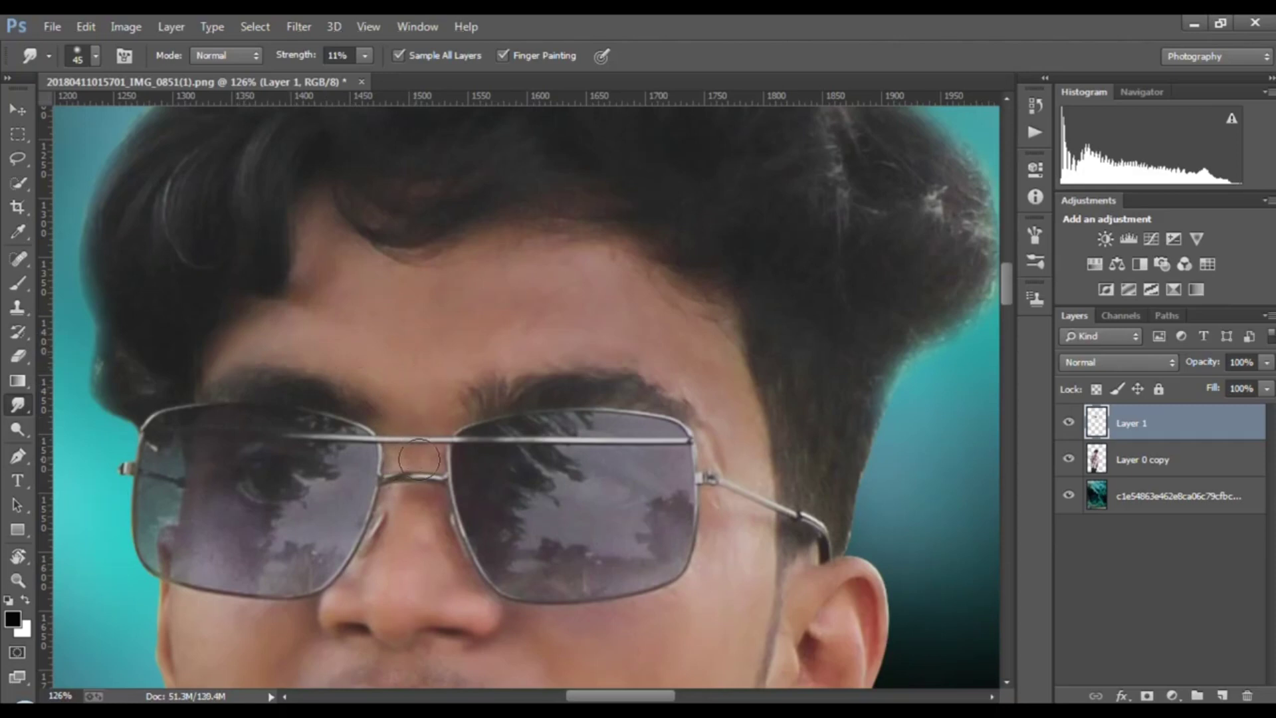
scroll(420, 459, down, 4)
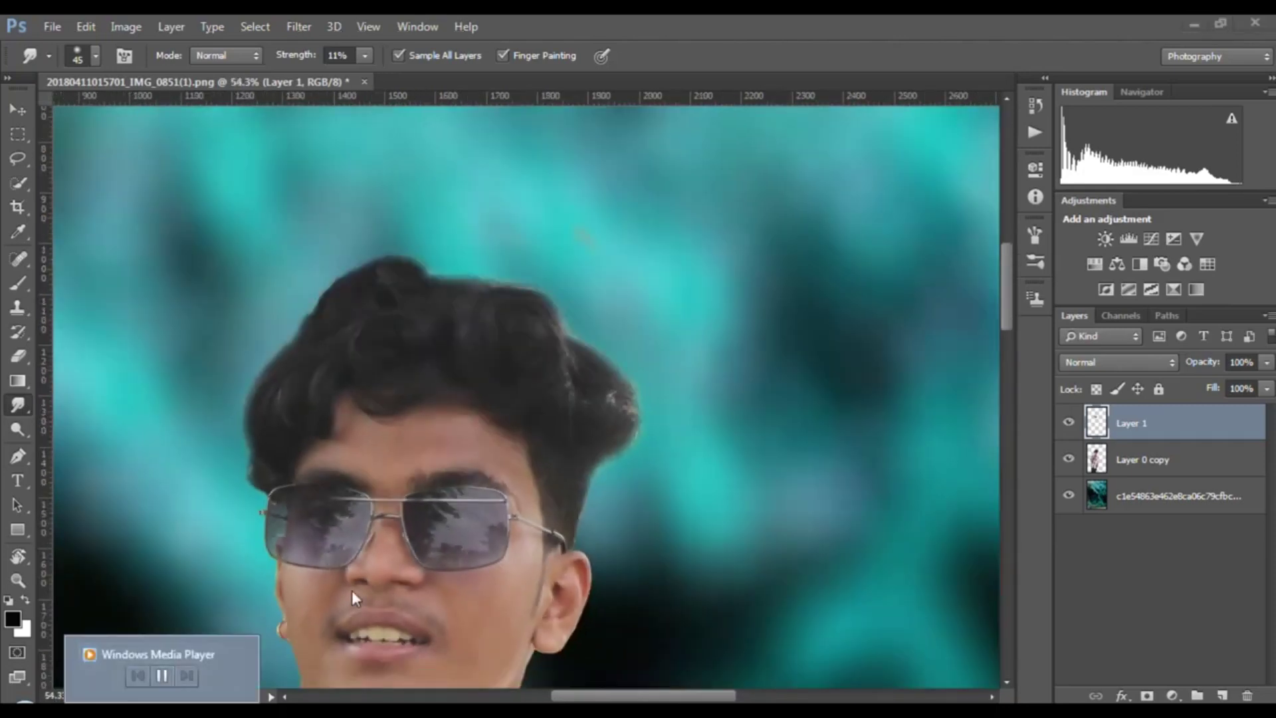
Step: Refine the smoothing of the cheek beside the earring and around the corner of the mouth
scroll(321, 607, up, 5)
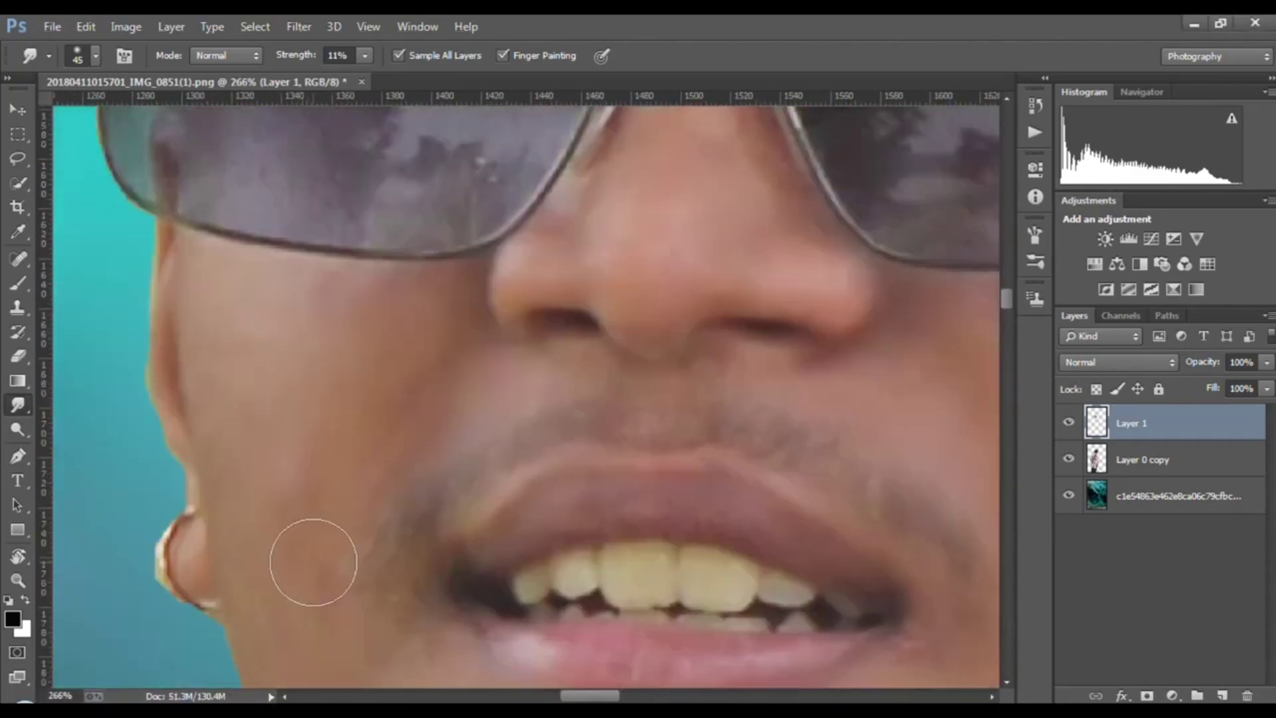
scroll(213, 366, down, 1)
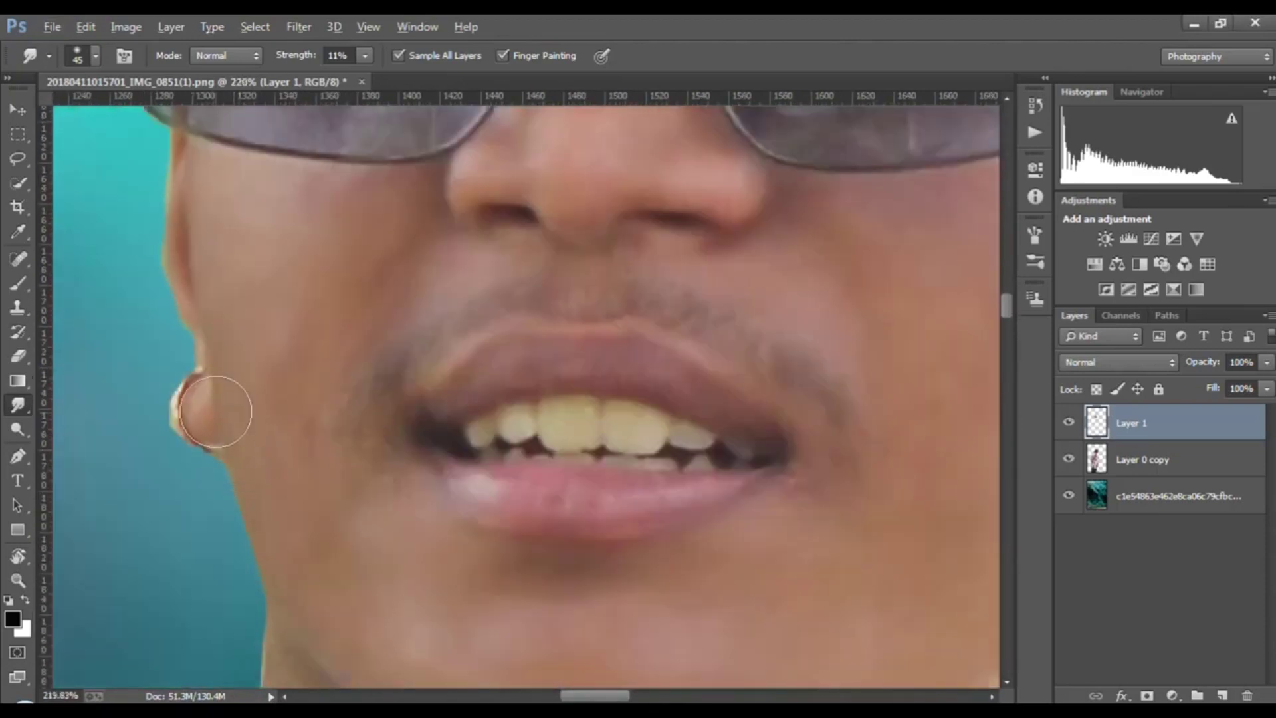
scroll(399, 492, down, 3)
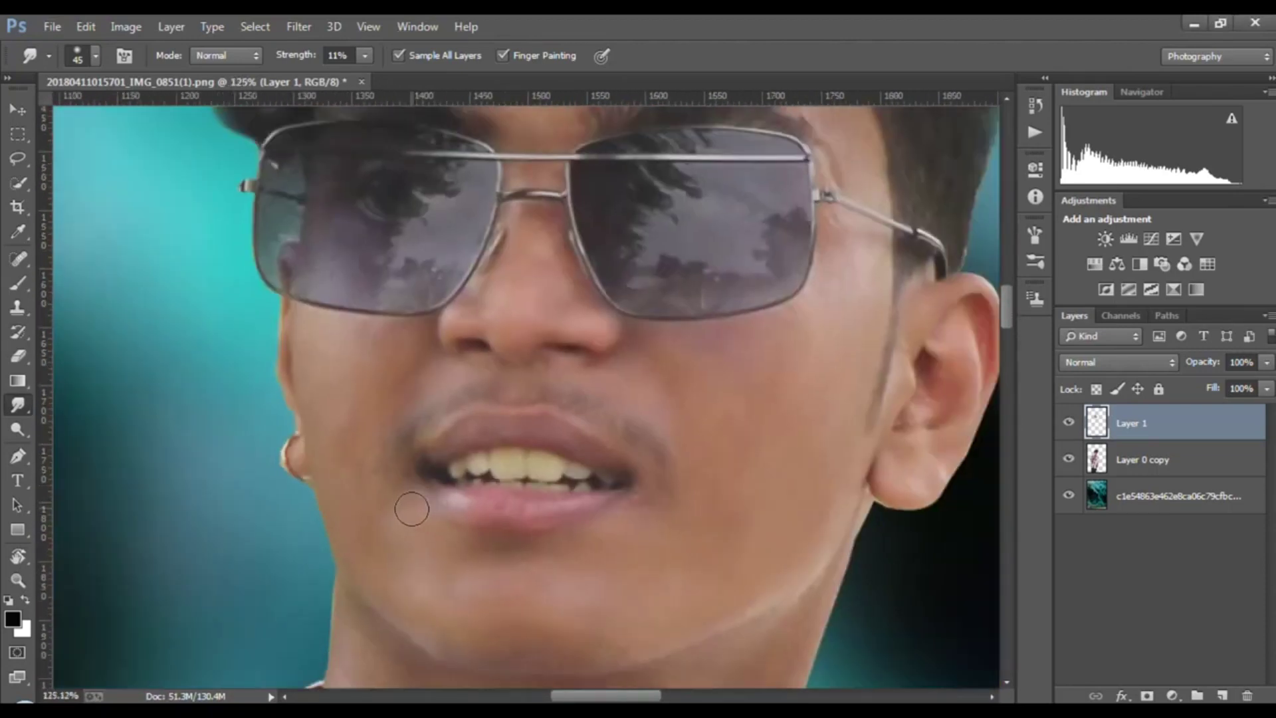
scroll(413, 509, down, 4)
scroll(359, 493, up, 4)
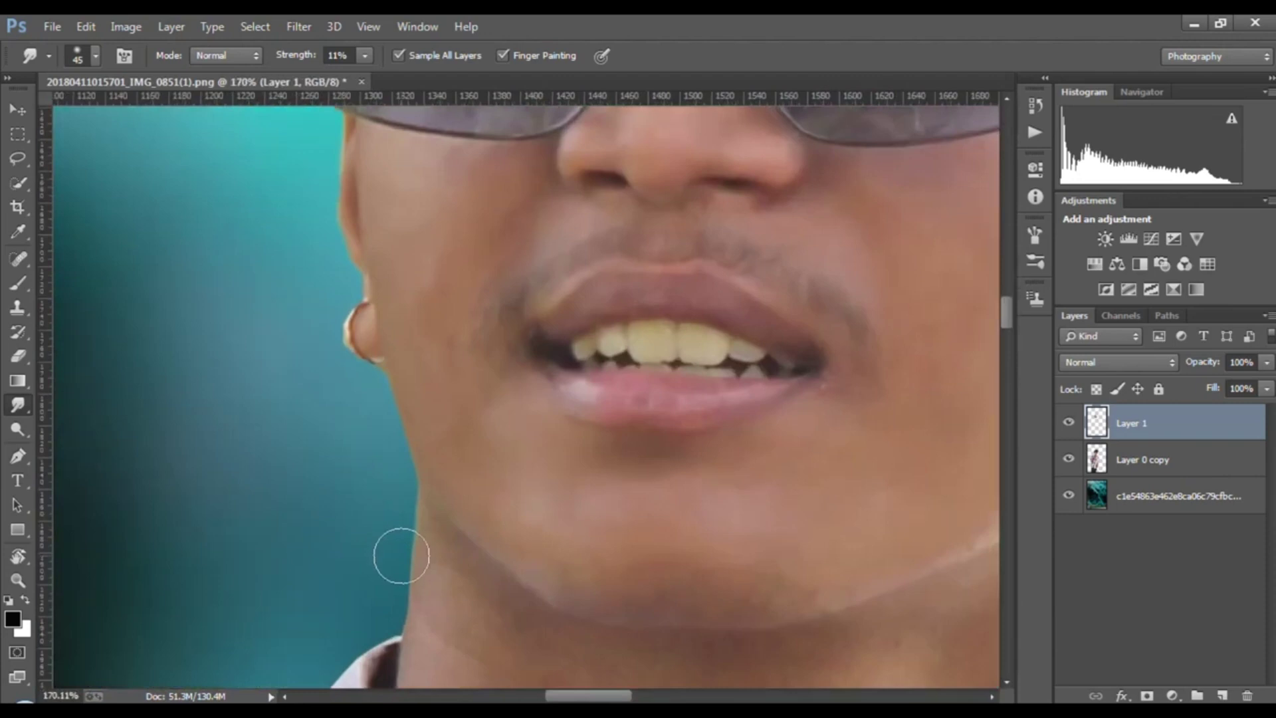
Step: Smooth the neck and upper chest skin with the Smudge tool and enlarge its brush to 90
scroll(426, 558, down, 3)
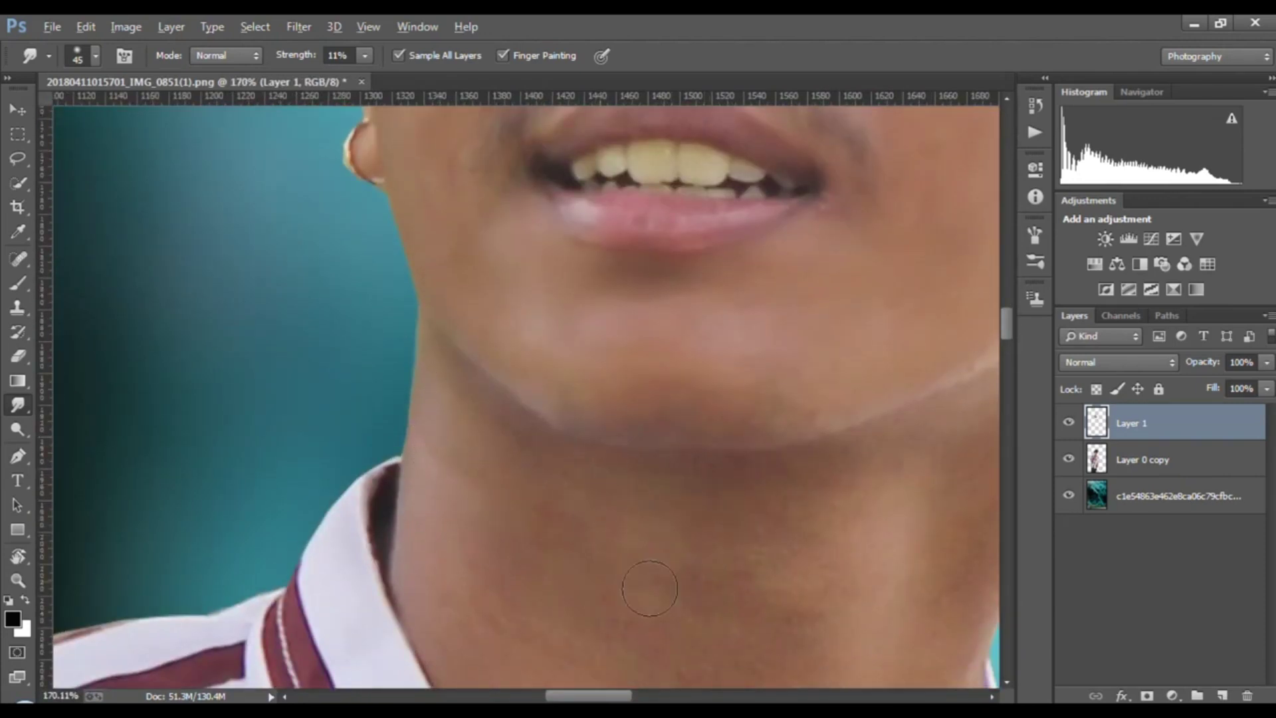
scroll(754, 627, down, 5)
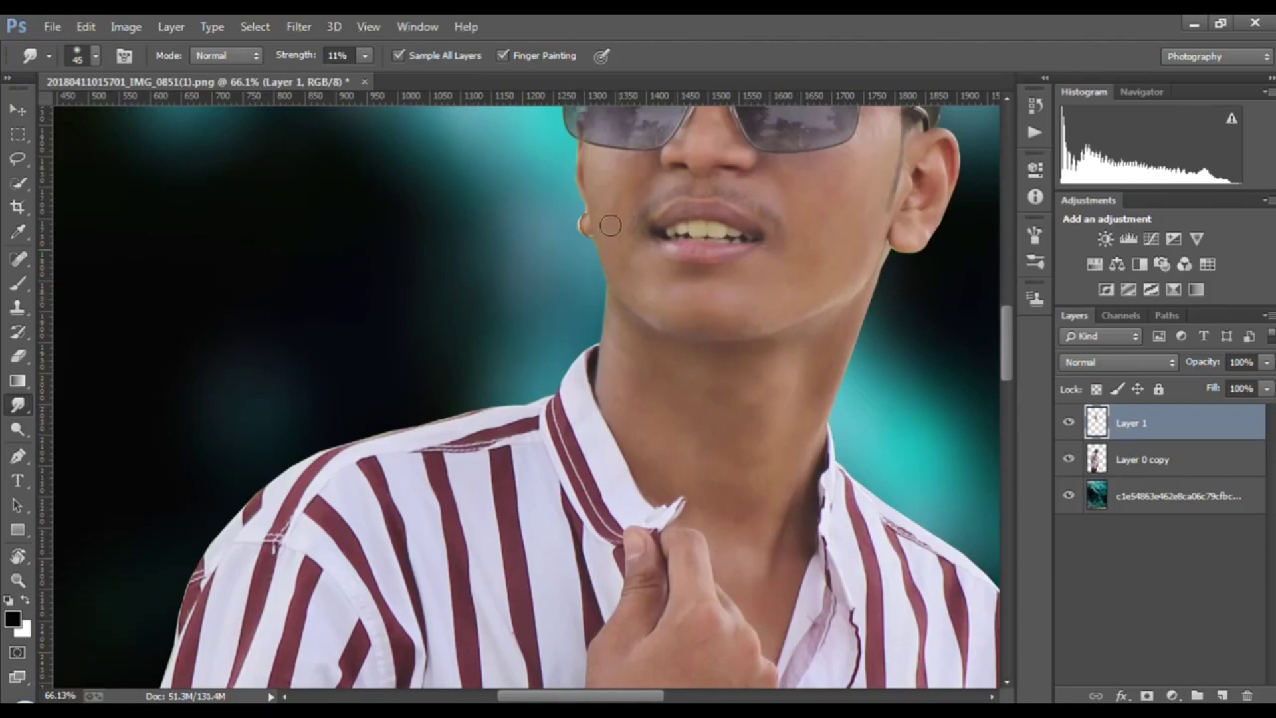
scroll(618, 249, up, 3)
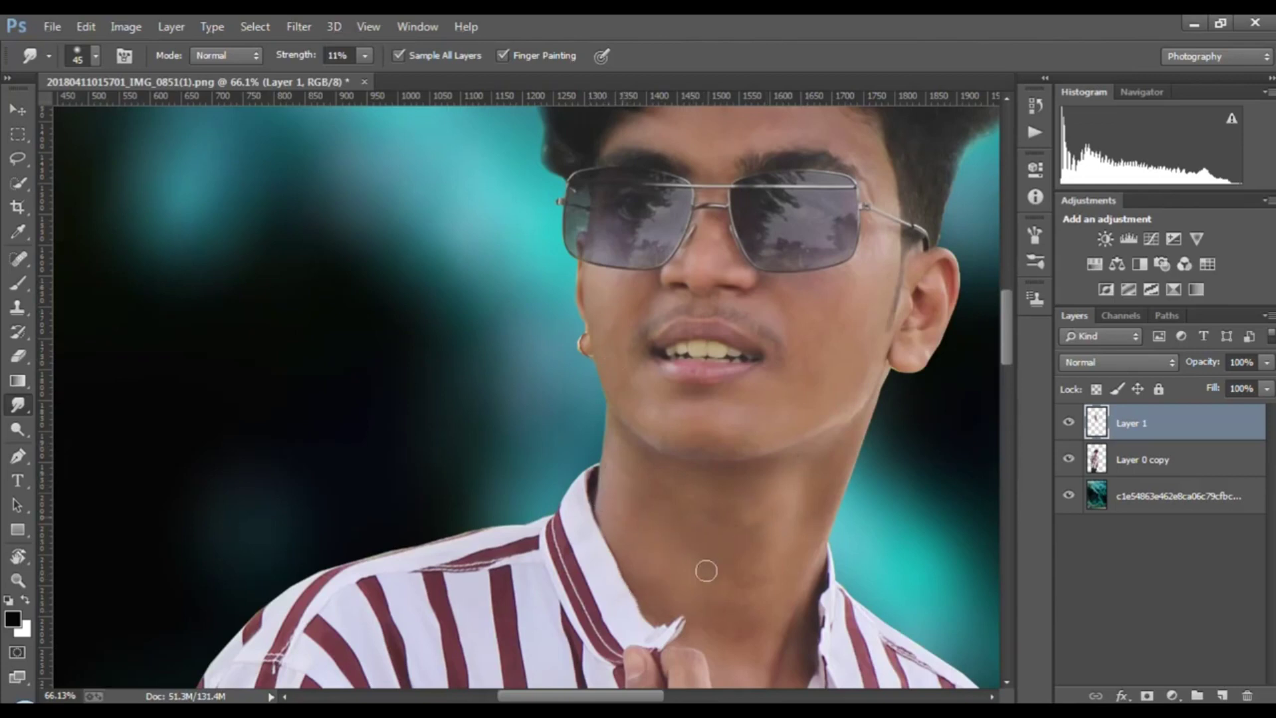
scroll(711, 648, down, 7)
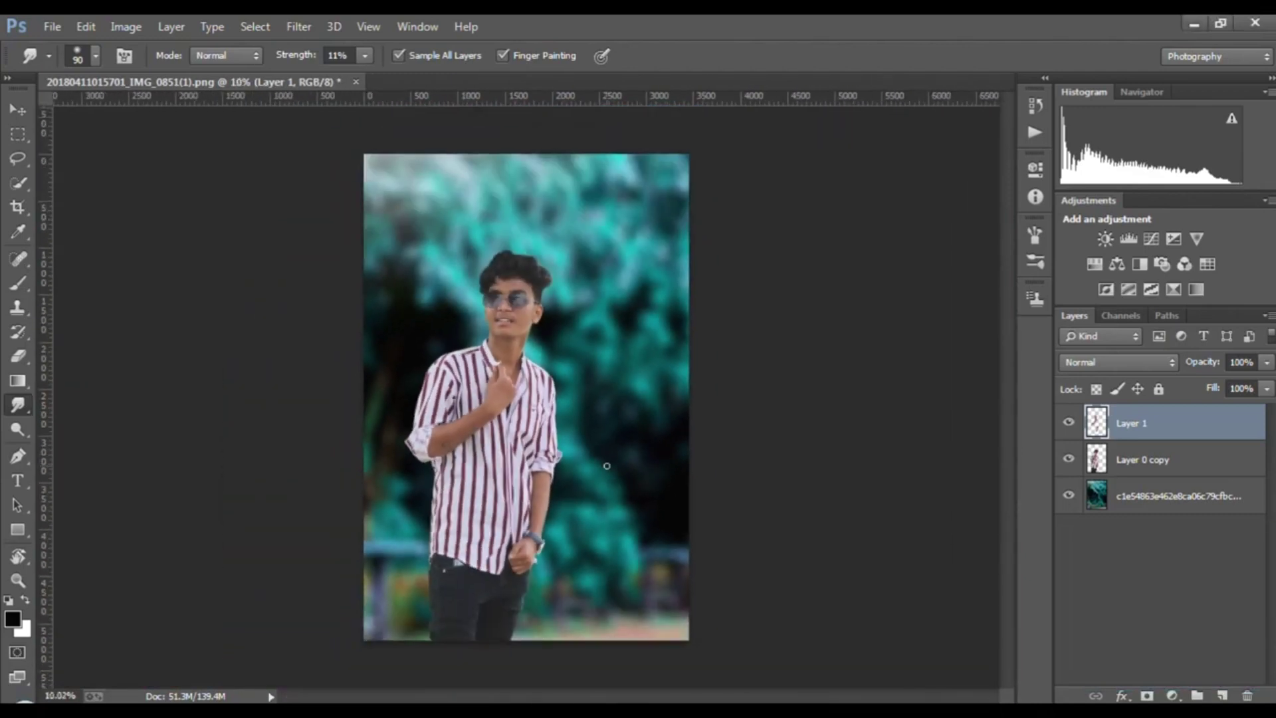
Step: Merge the smudged skin layer with the cut-out layer of the man
scroll(575, 440, up, 2)
shift+click(1133, 460)
right_click(1134, 460)
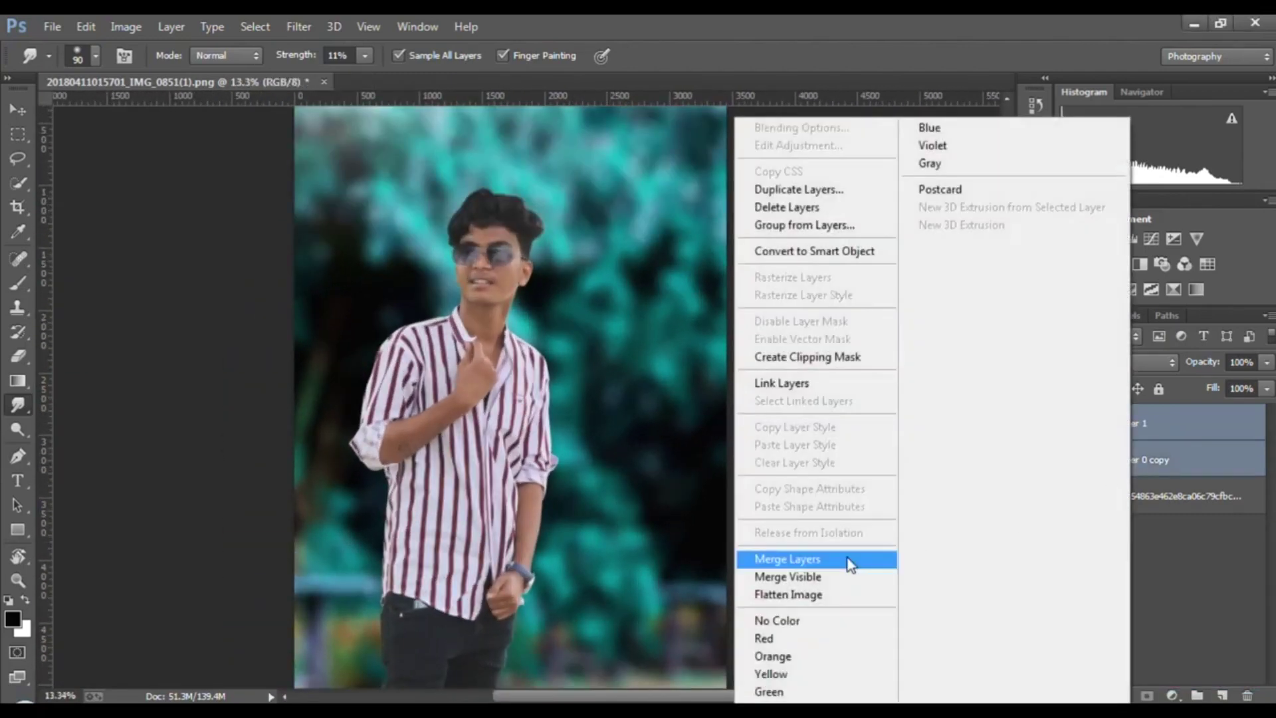
click(786, 558)
scroll(648, 527, down, 1)
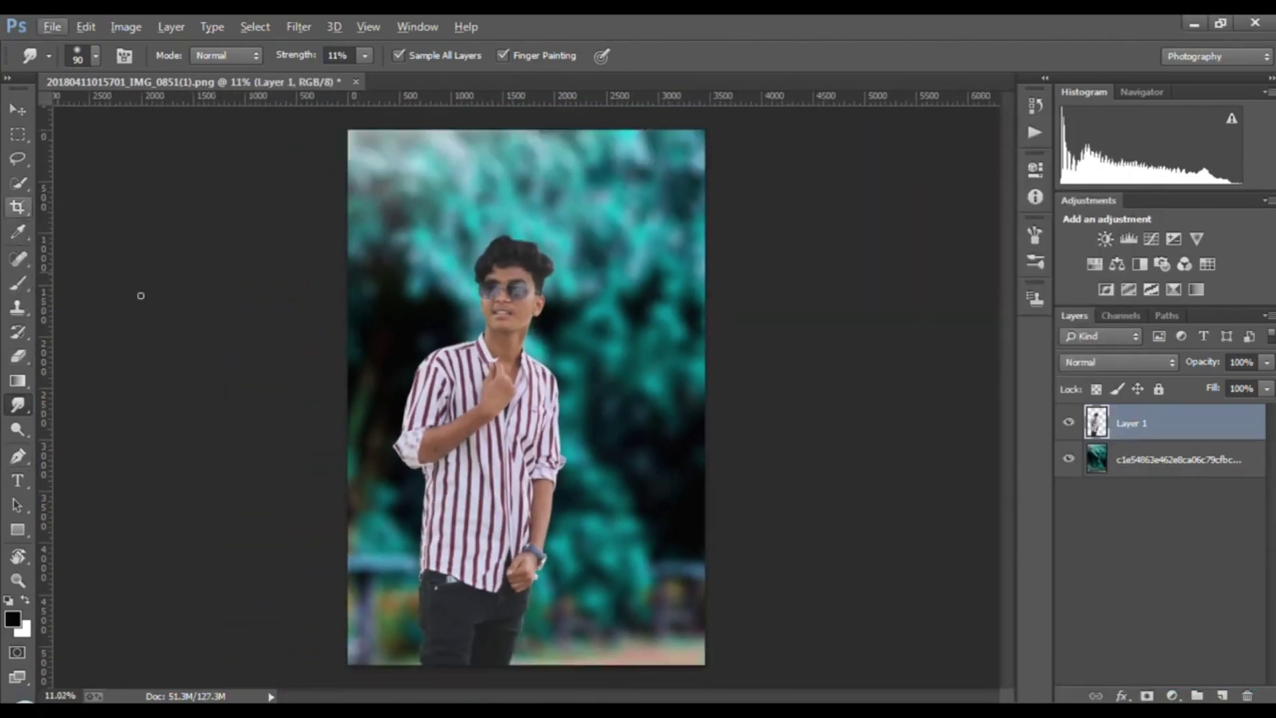
Step: Apply the Camera Raw Filter to the merged layer, raising the exposure slightly and setting the Oranges luminance to +38
scroll(525, 219, up, 3)
scroll(495, 236, down, 2)
click(313, 24)
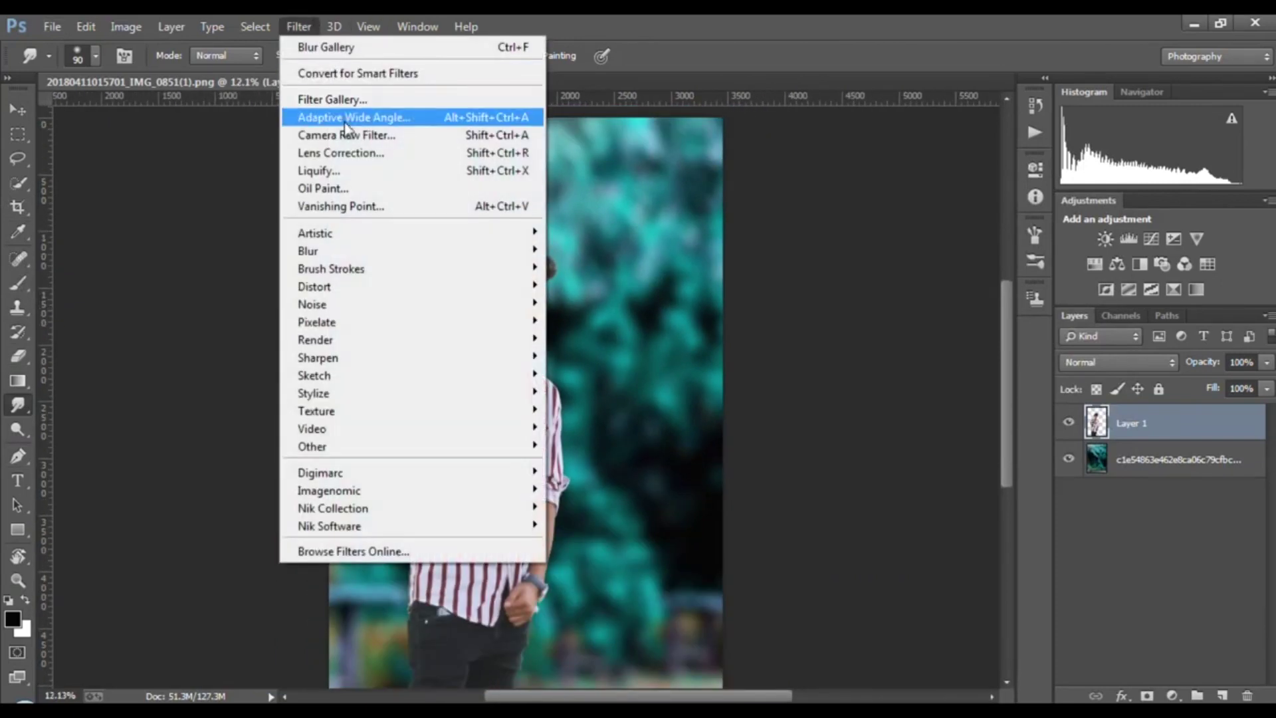
click(373, 132)
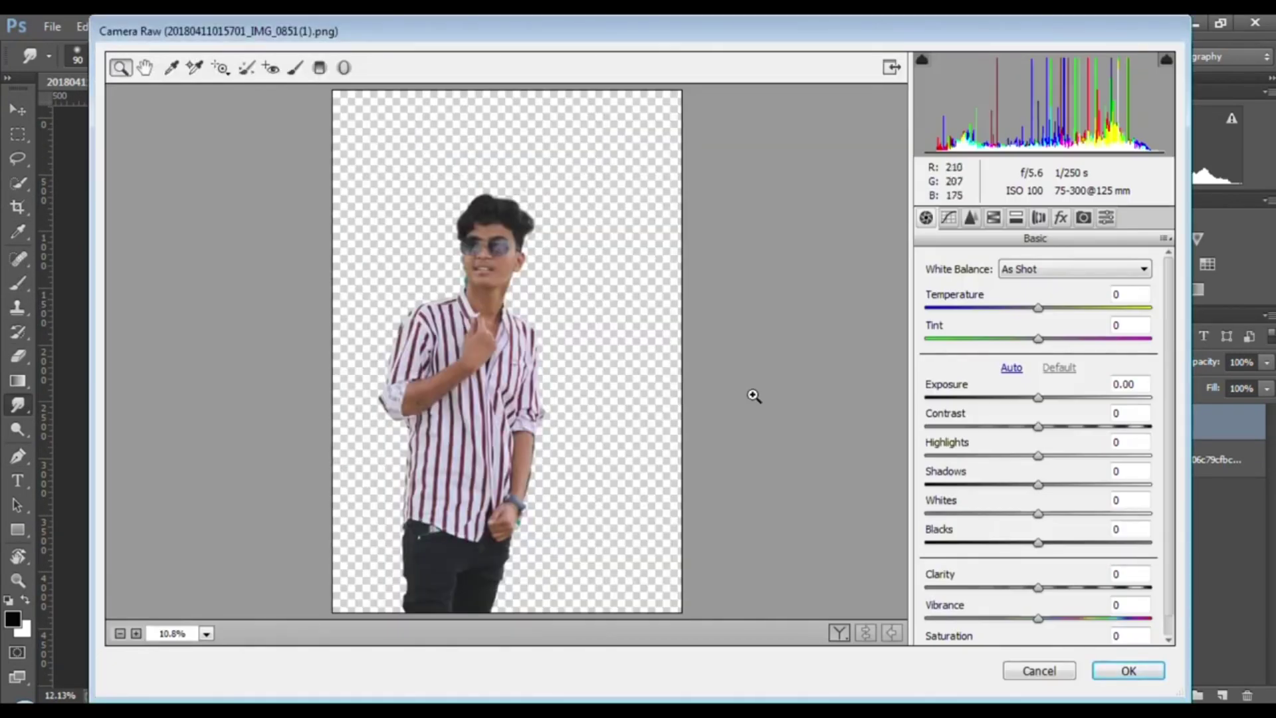
drag(1042, 399, 1053, 397)
click(993, 217)
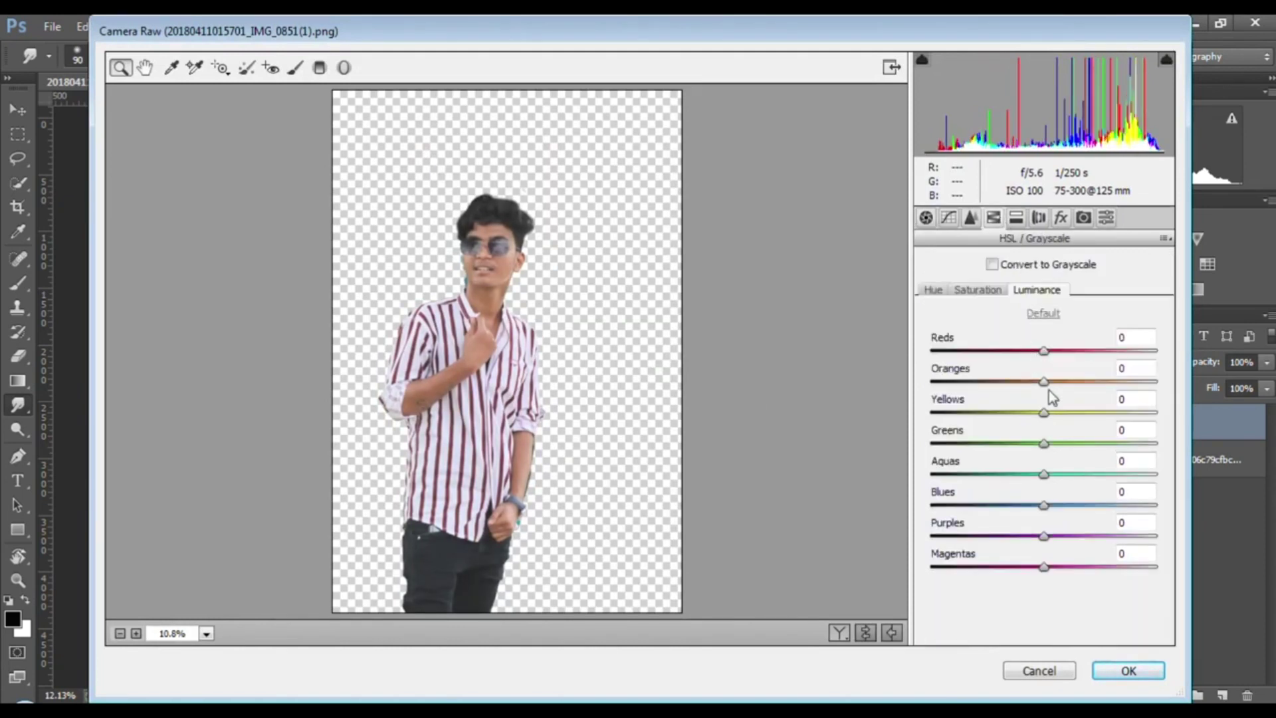
drag(1058, 386, 1088, 386)
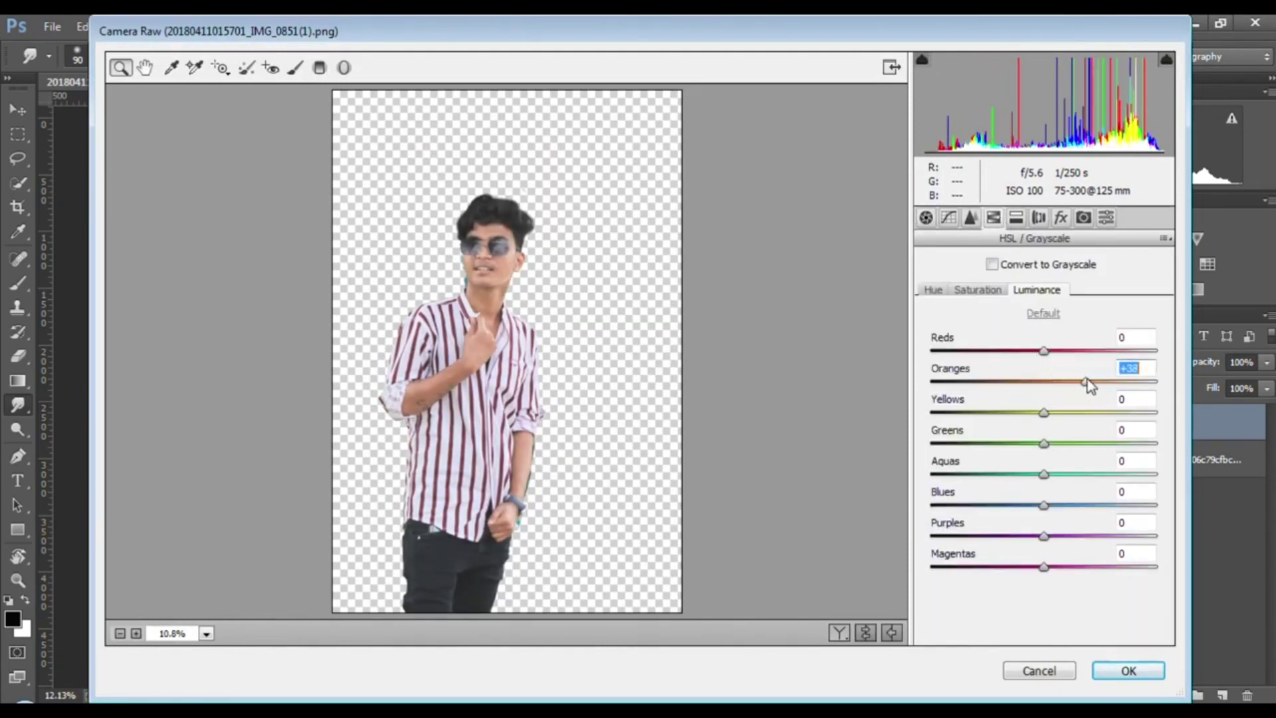
Step: Set the saturation to Oranges +18, Yellows +19, Greens +13, Aquas +38 and Blues +38, and apply the filter
click(977, 290)
drag(1043, 383, 1087, 505)
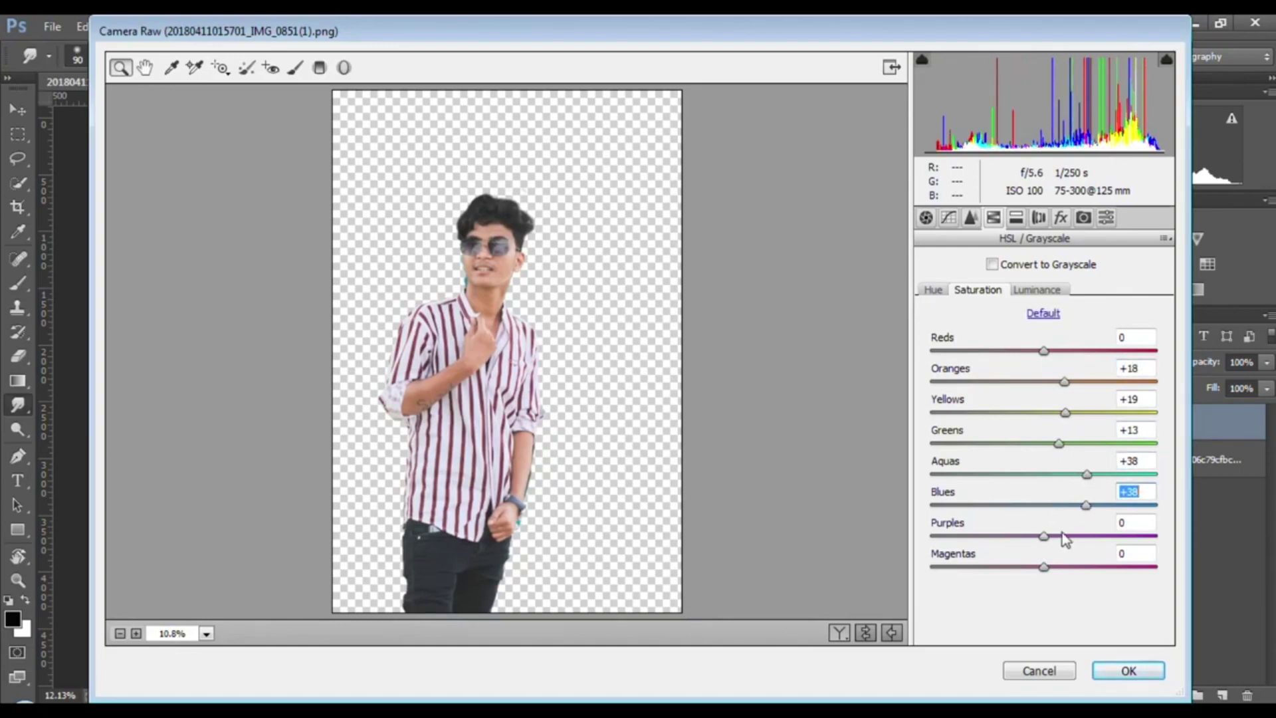
click(1128, 670)
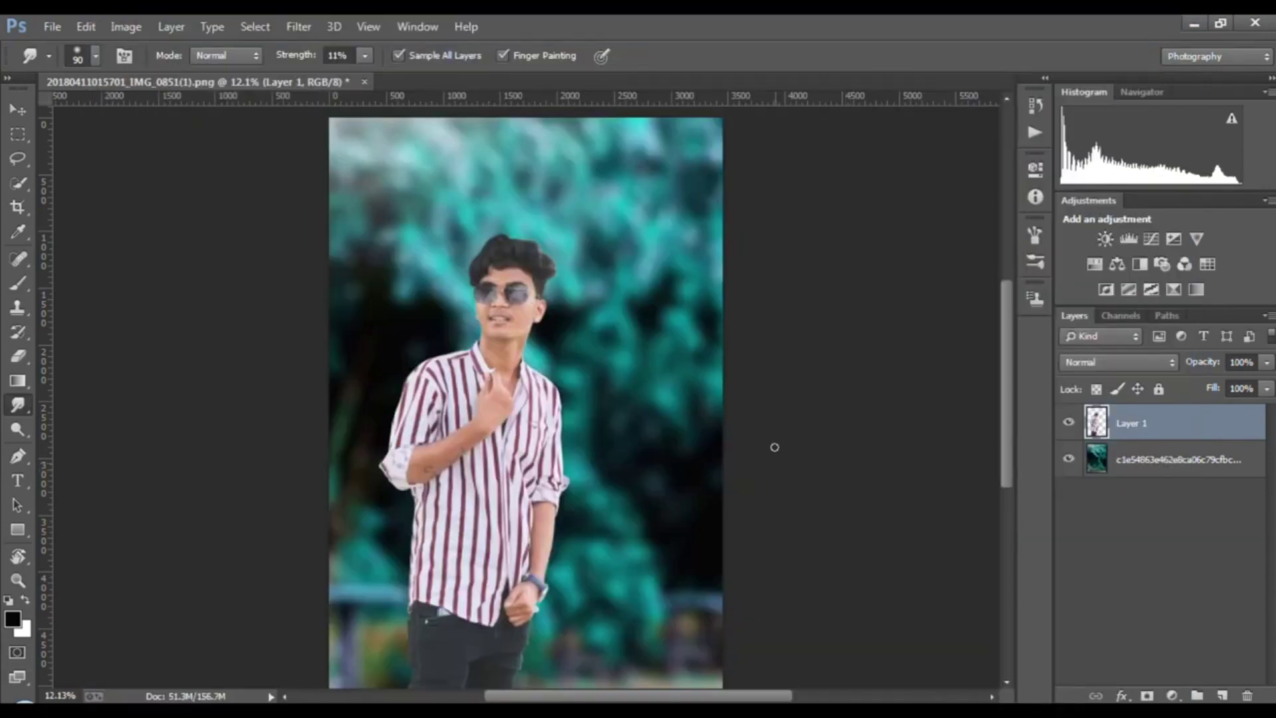
scroll(806, 417, down, 4)
scroll(550, 300, up, 8)
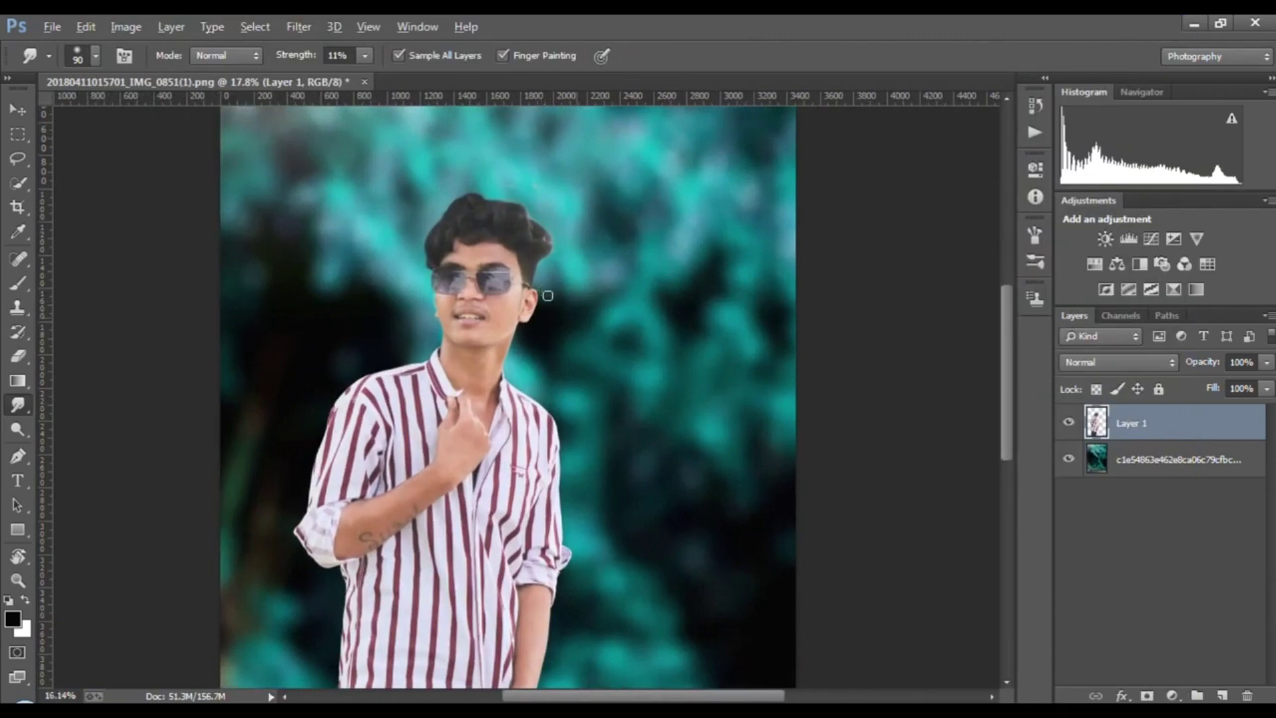
scroll(548, 296, down, 5)
scroll(538, 258, up, 4)
scroll(536, 262, down, 3)
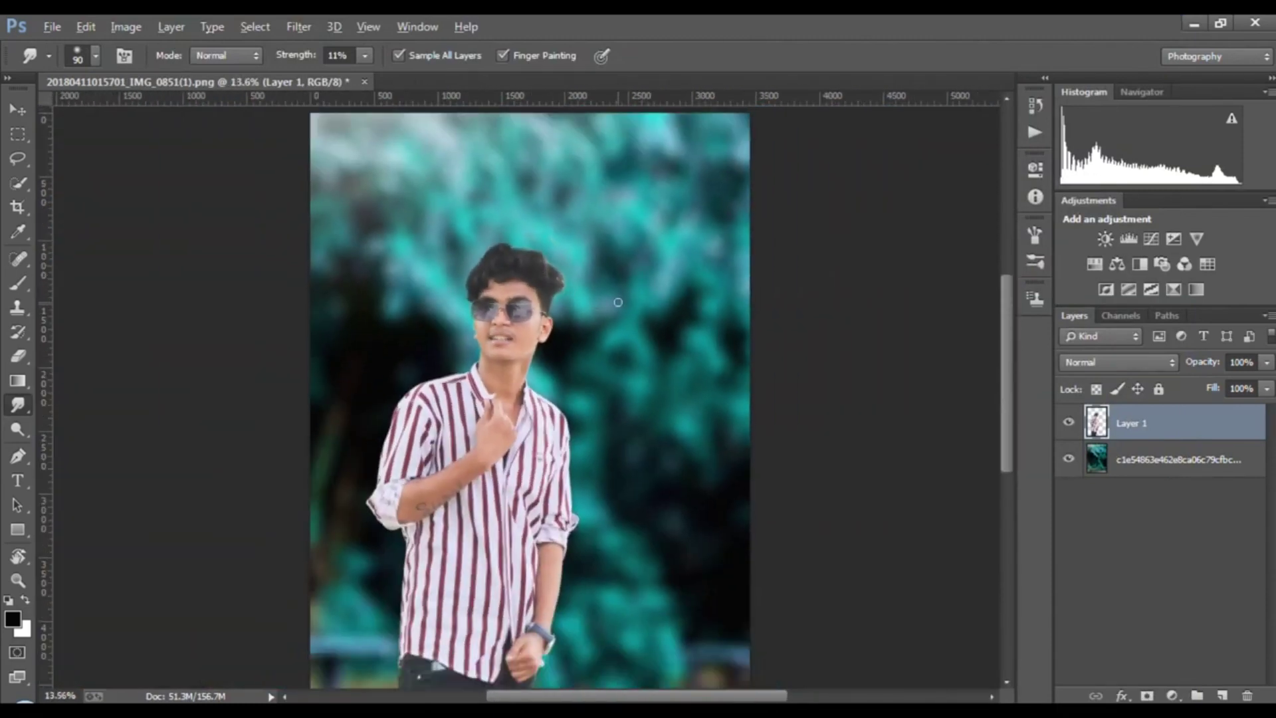
Step: Reshape the crown and side of the man's hair in Liquify with a 200 brush and apply the filter
click(298, 27)
click(349, 173)
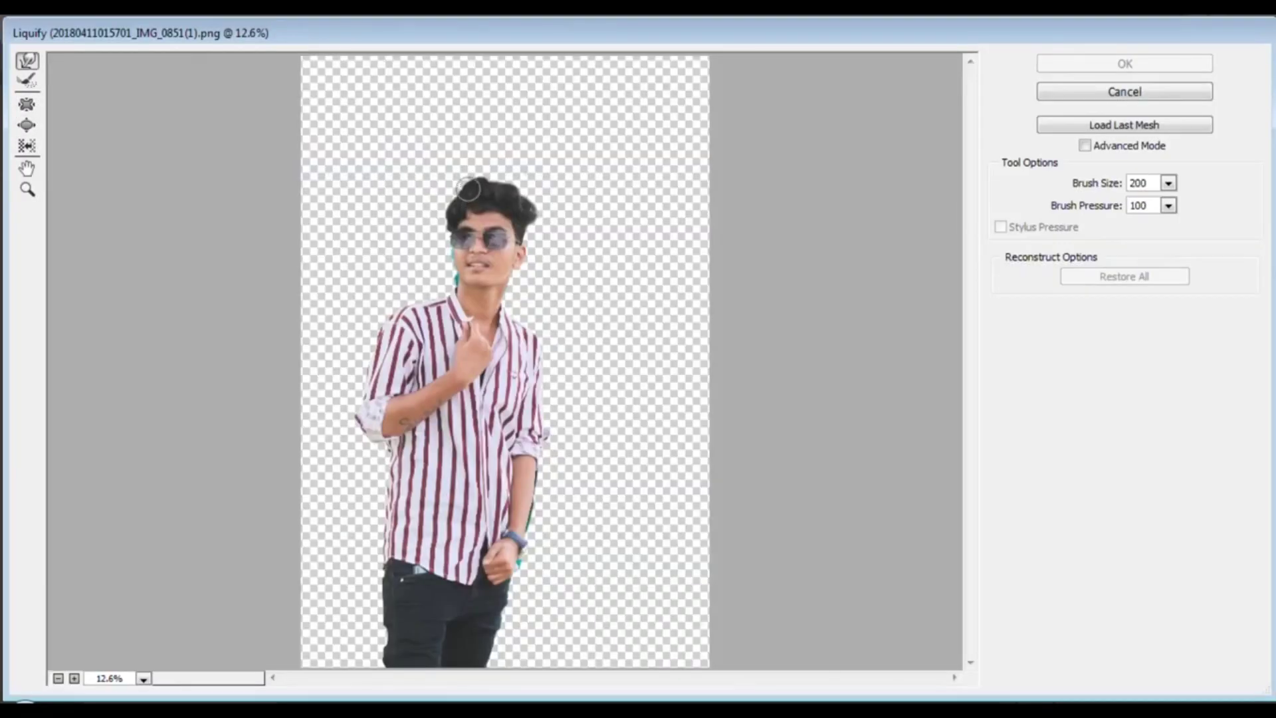
click(75, 678)
scroll(436, 174, up, 3)
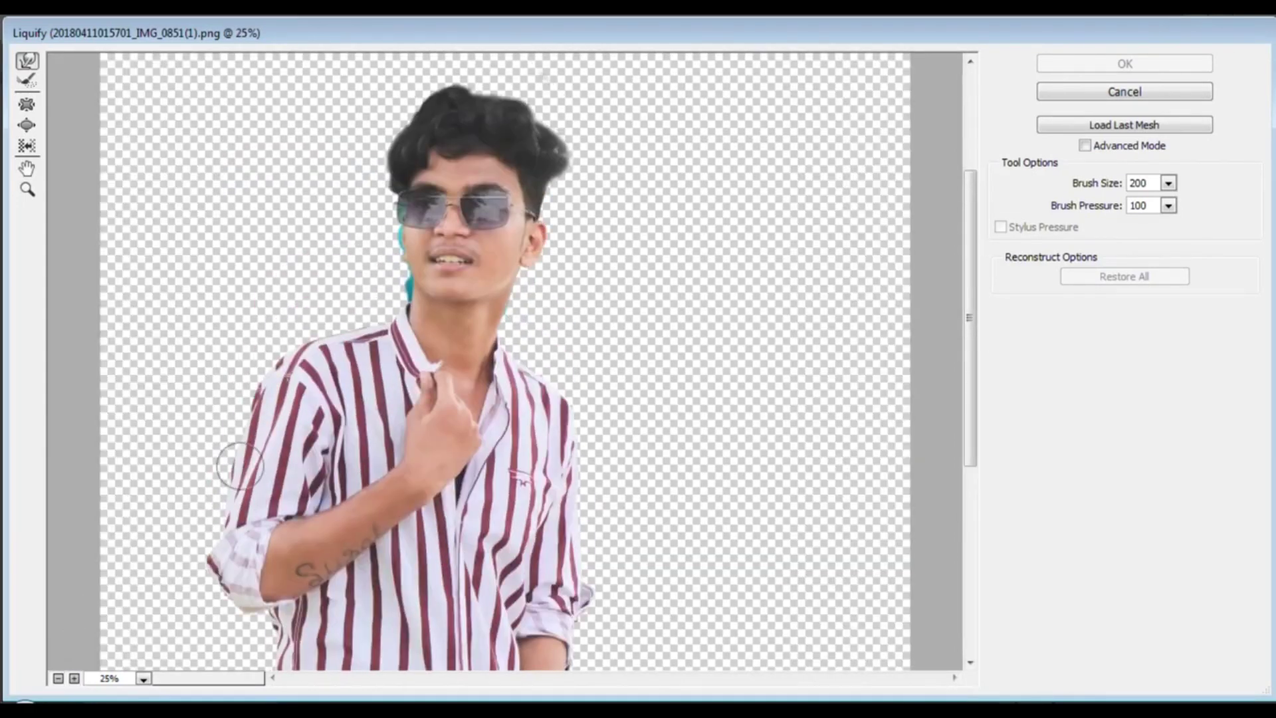
click(77, 678)
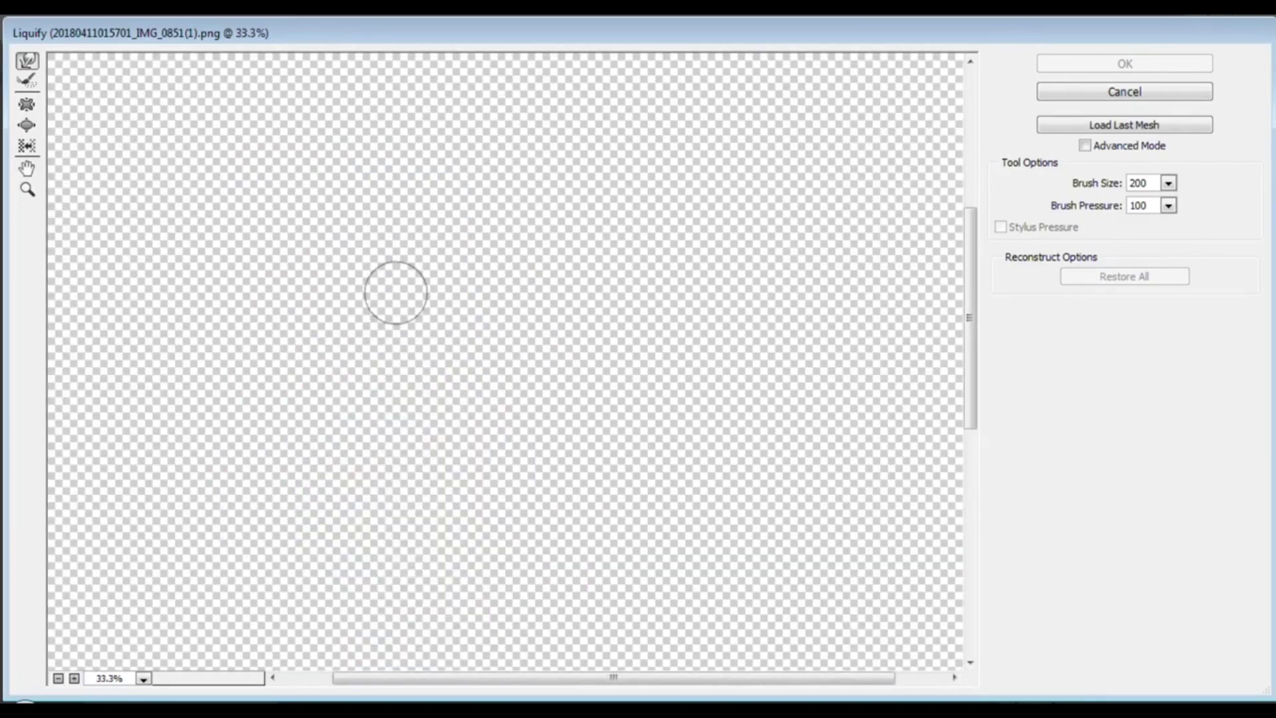
click(58, 678)
mouse_move(410, 109)
mouse_down()
mouse_move(486, 91)
mouse_move(432, 80)
mouse_move(454, 71)
mouse_move(413, 103)
mouse_up()
drag(551, 149, 548, 121)
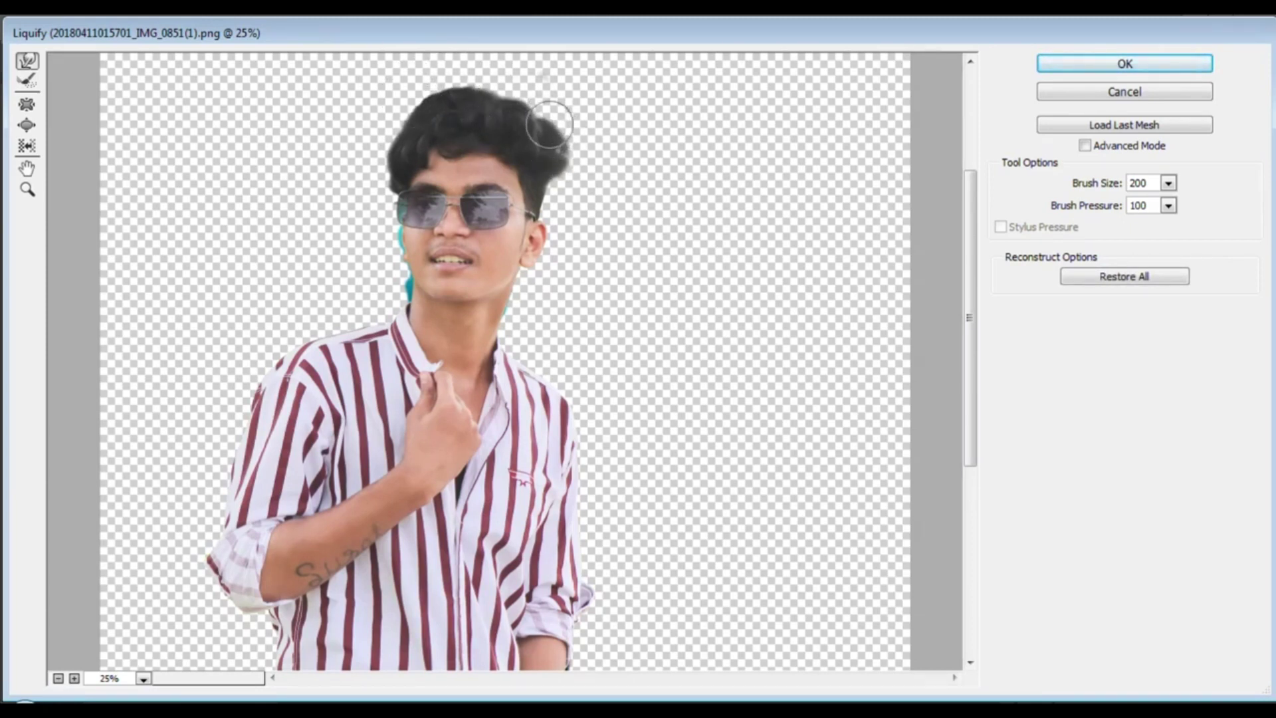
click(1053, 65)
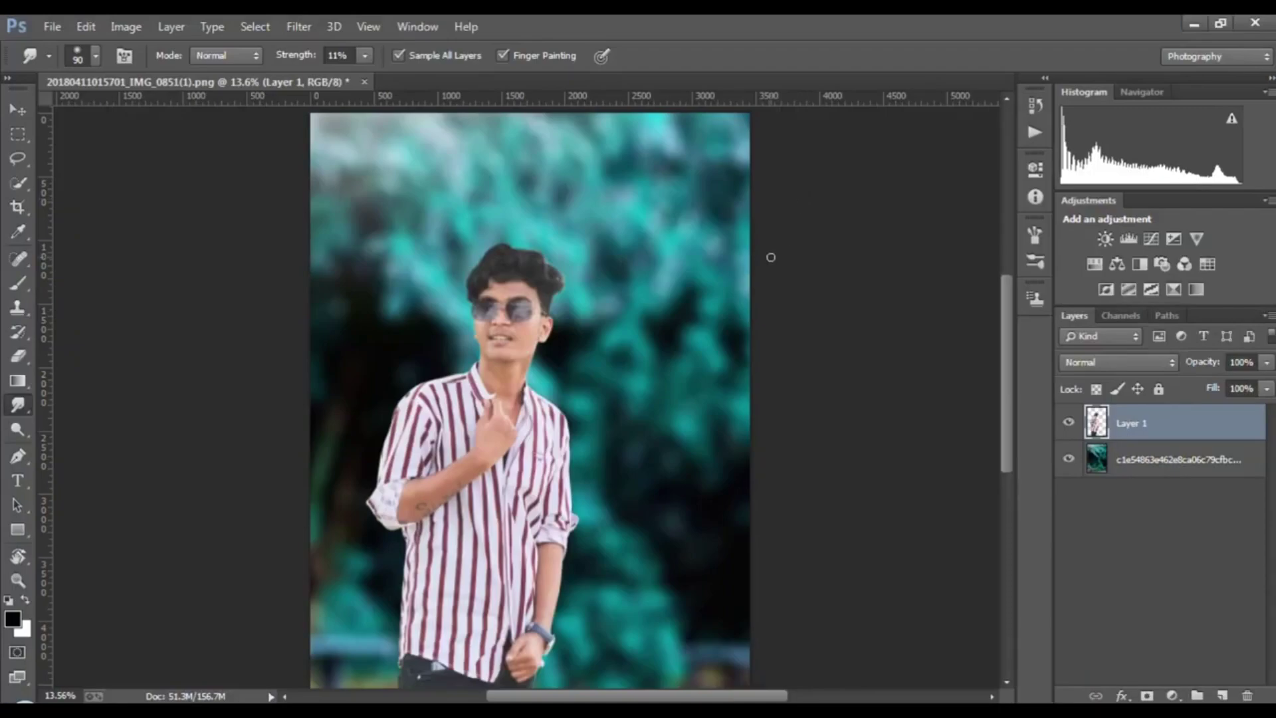
Step: Apply the Camera Raw Filter to the cut-out man with Clarity +7, Contrast +6 and slightly raised Vibrance
scroll(768, 265, down, 3)
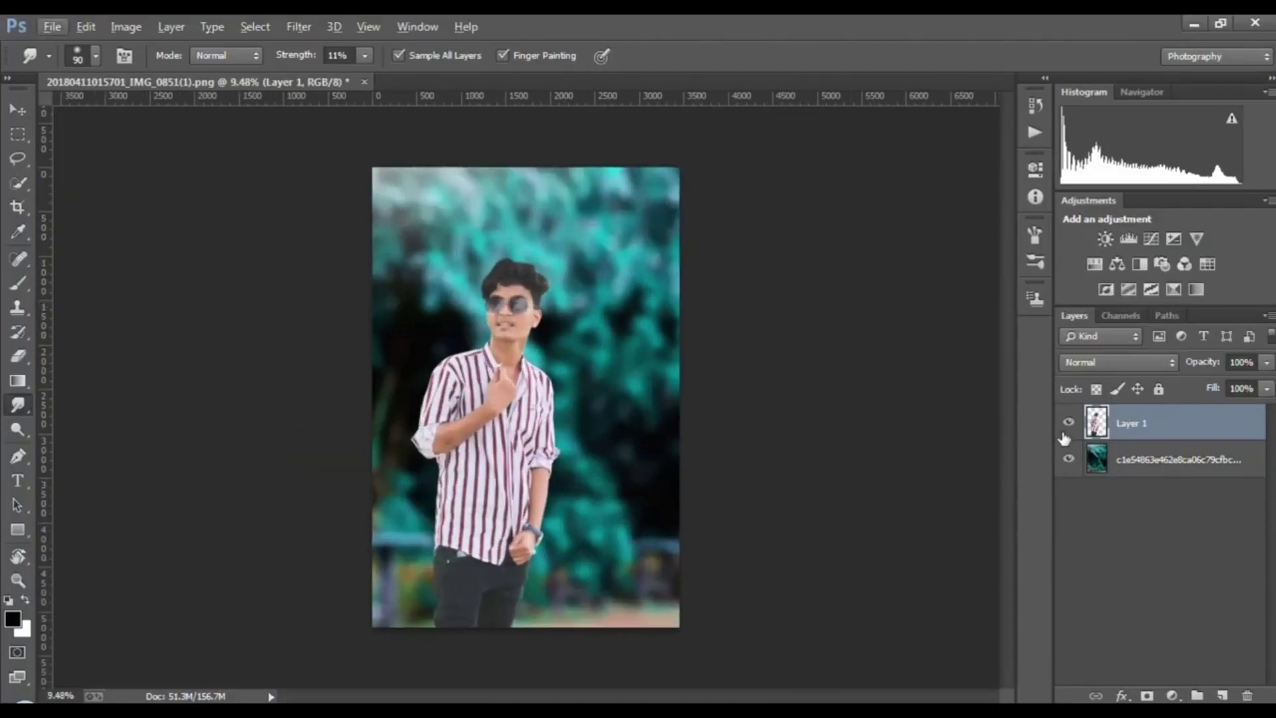
click(299, 27)
click(333, 136)
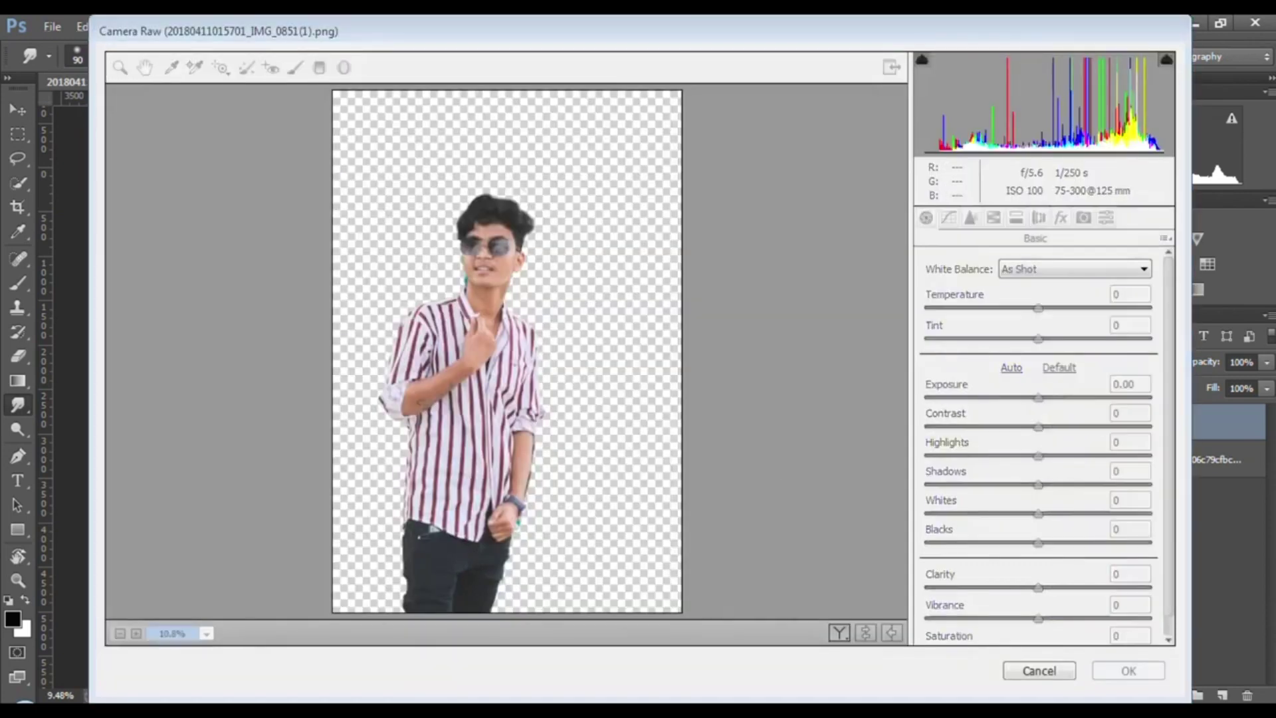
click(1183, 538)
drag(1038, 588, 1045, 588)
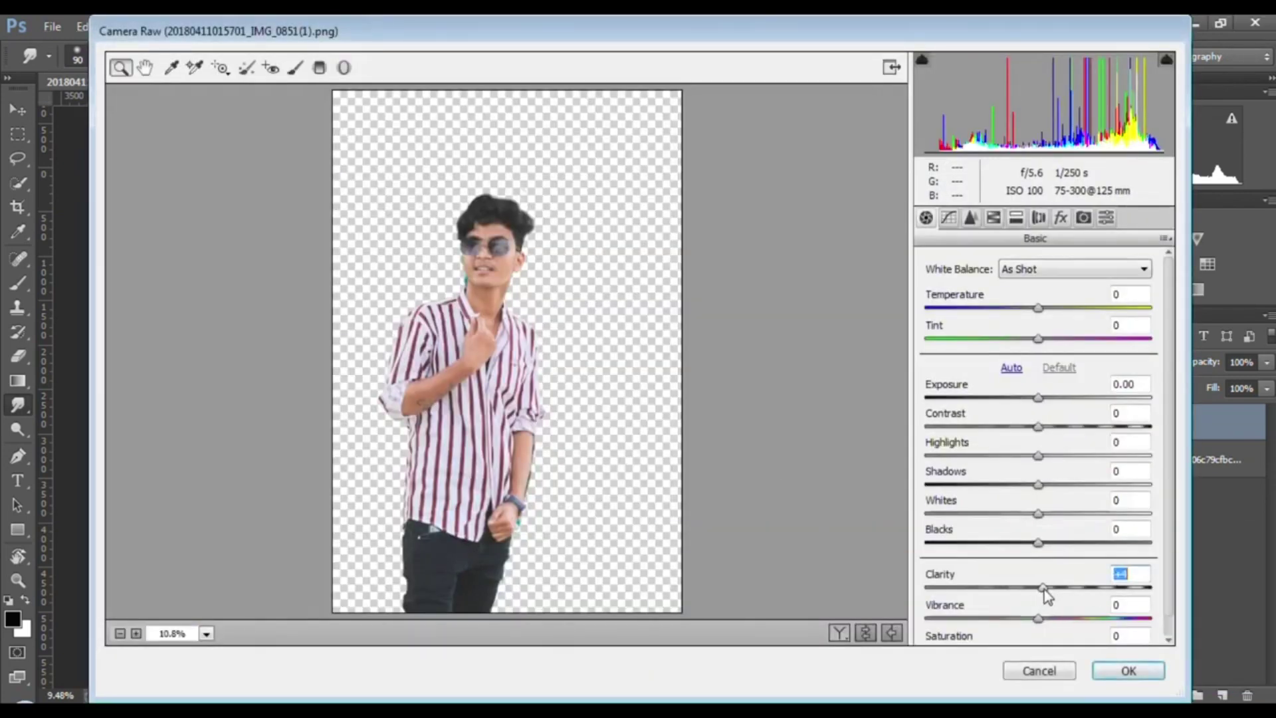
drag(1039, 428, 1046, 428)
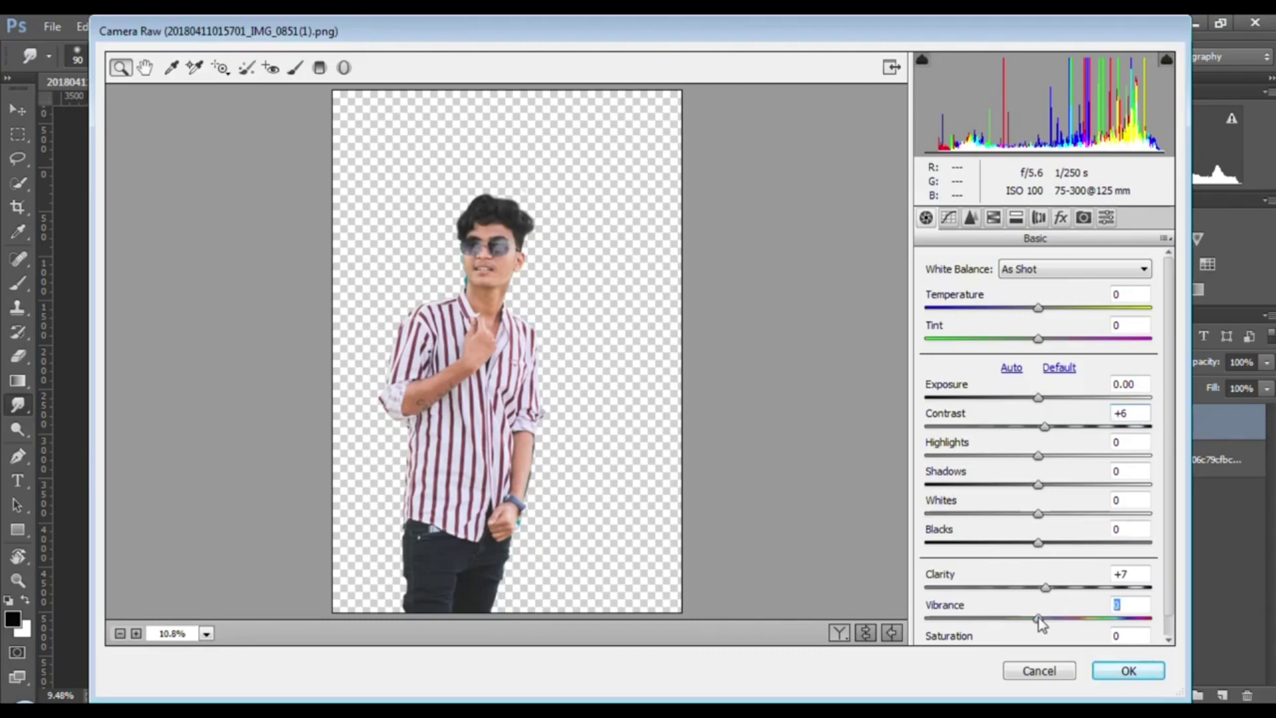
drag(1041, 623, 1057, 623)
click(1128, 671)
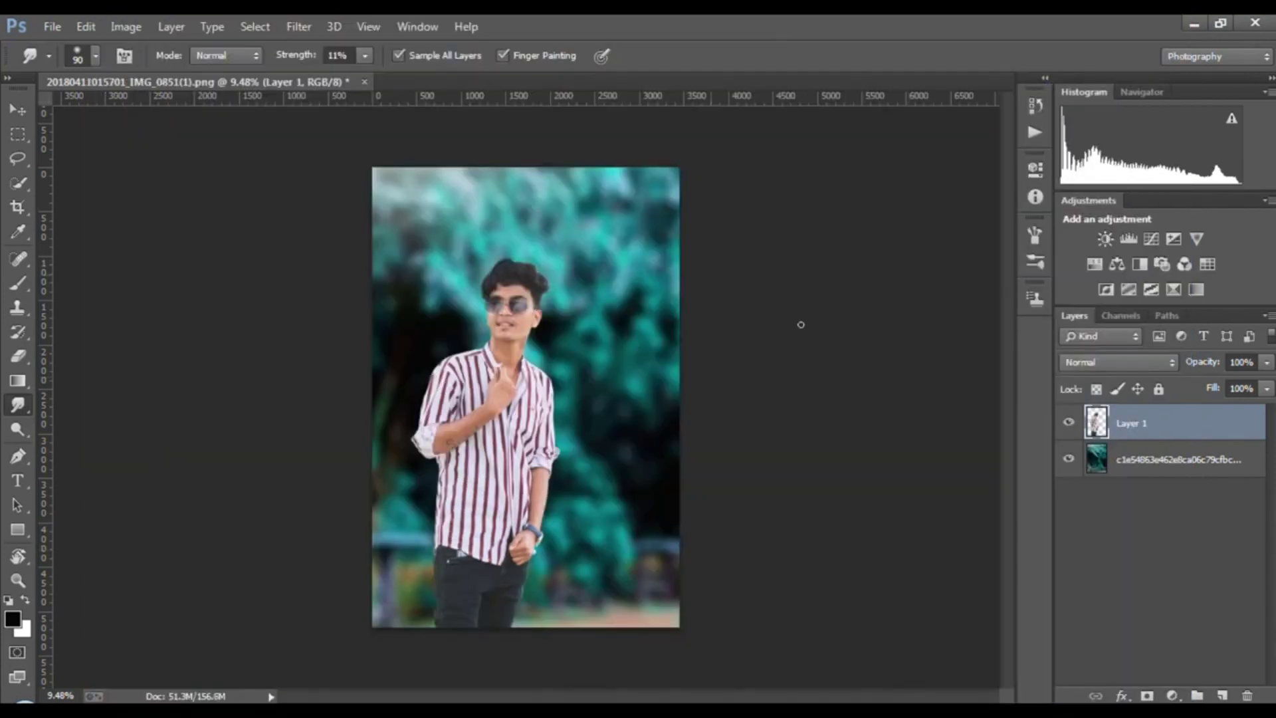
Step: Merge the layer of the man with the teal background layer
right_click(1162, 462)
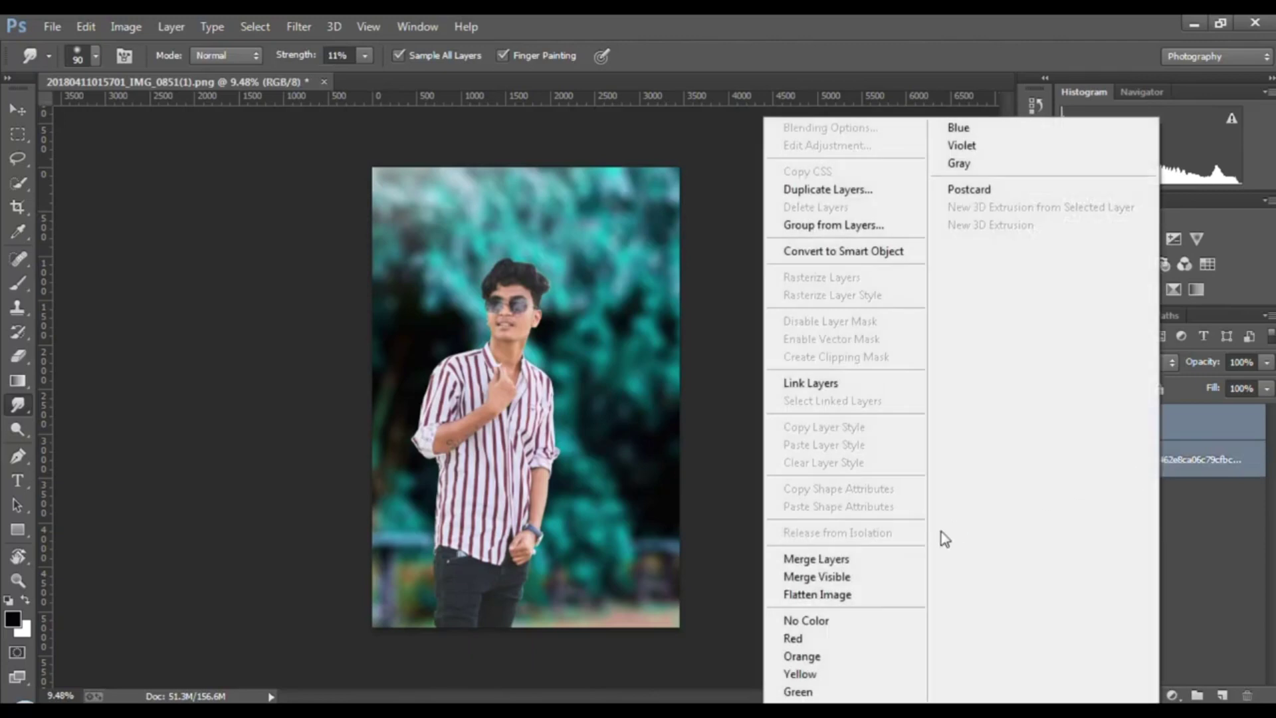
click(891, 559)
click(299, 27)
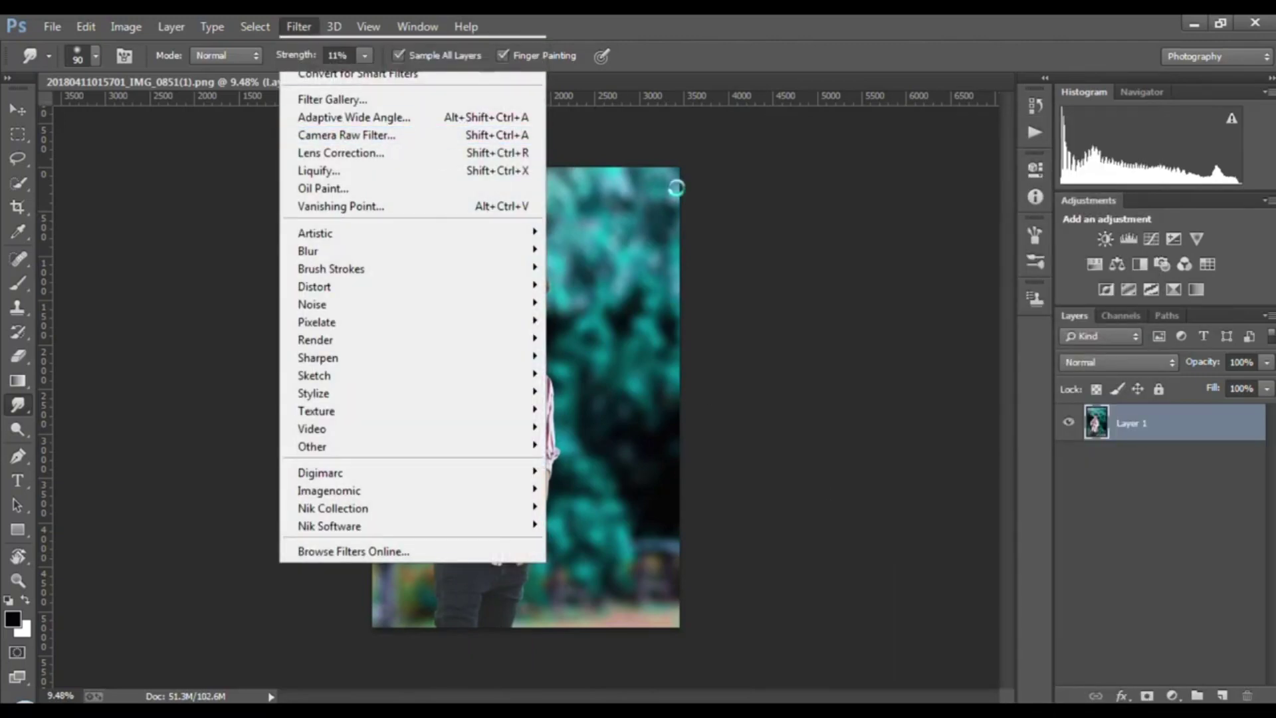
key(shift+ctrl+a)
click(1055, 670)
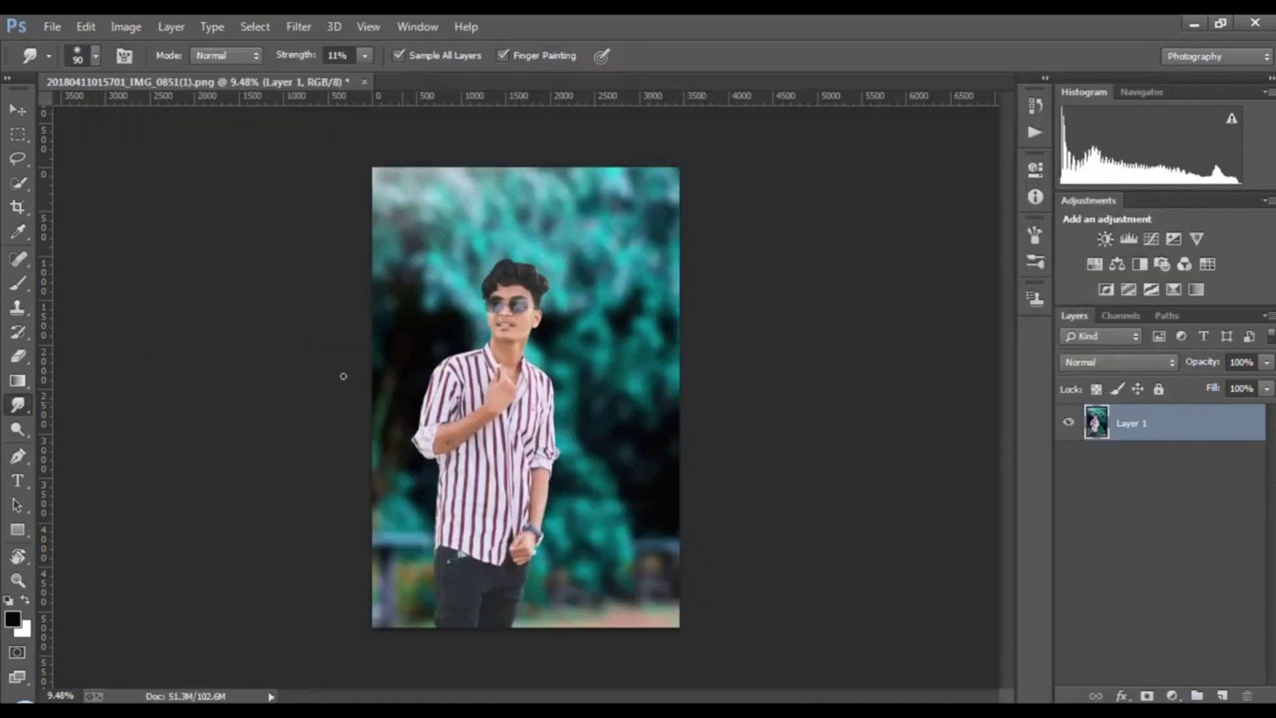
Step: Crop the merged image to the existing canvas bounds with Delete Cropped Pixels enabled
click(17, 210)
click(767, 290)
click(858, 56)
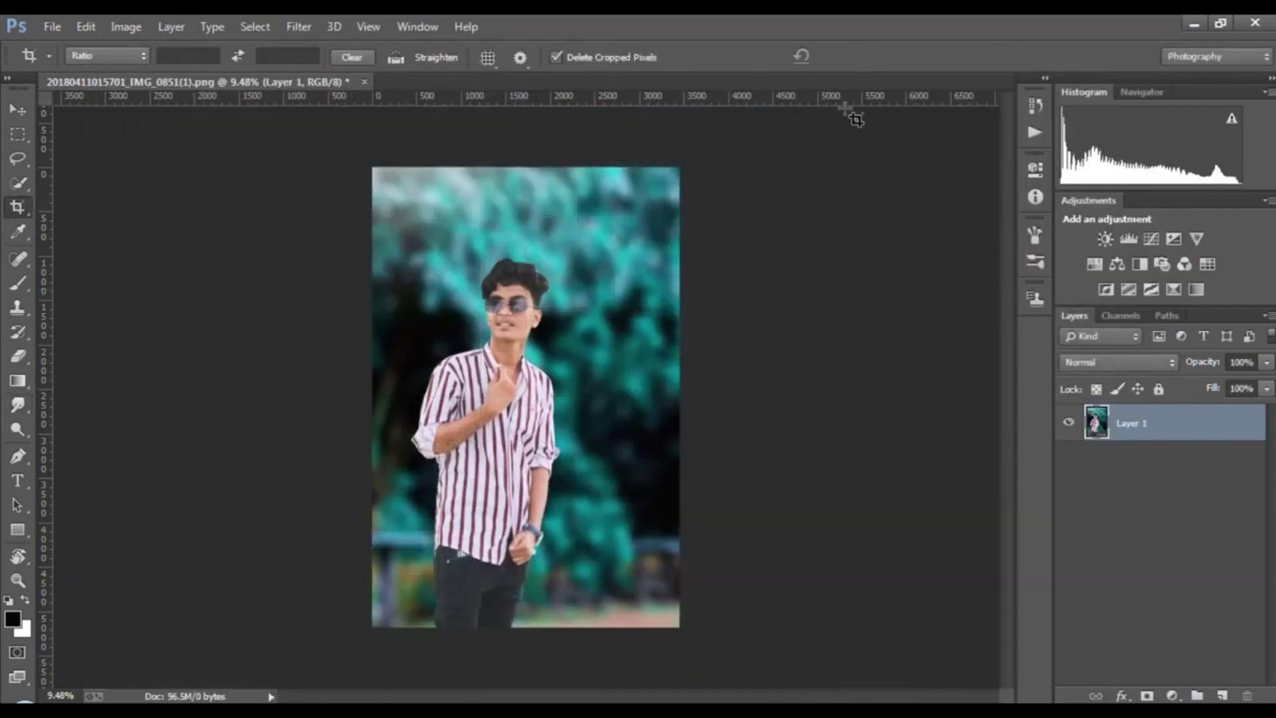
Step: Set the Exposure to +0.15 and raise the Vibrance and Blacks of the merged image in the Camera Raw Filter
click(300, 26)
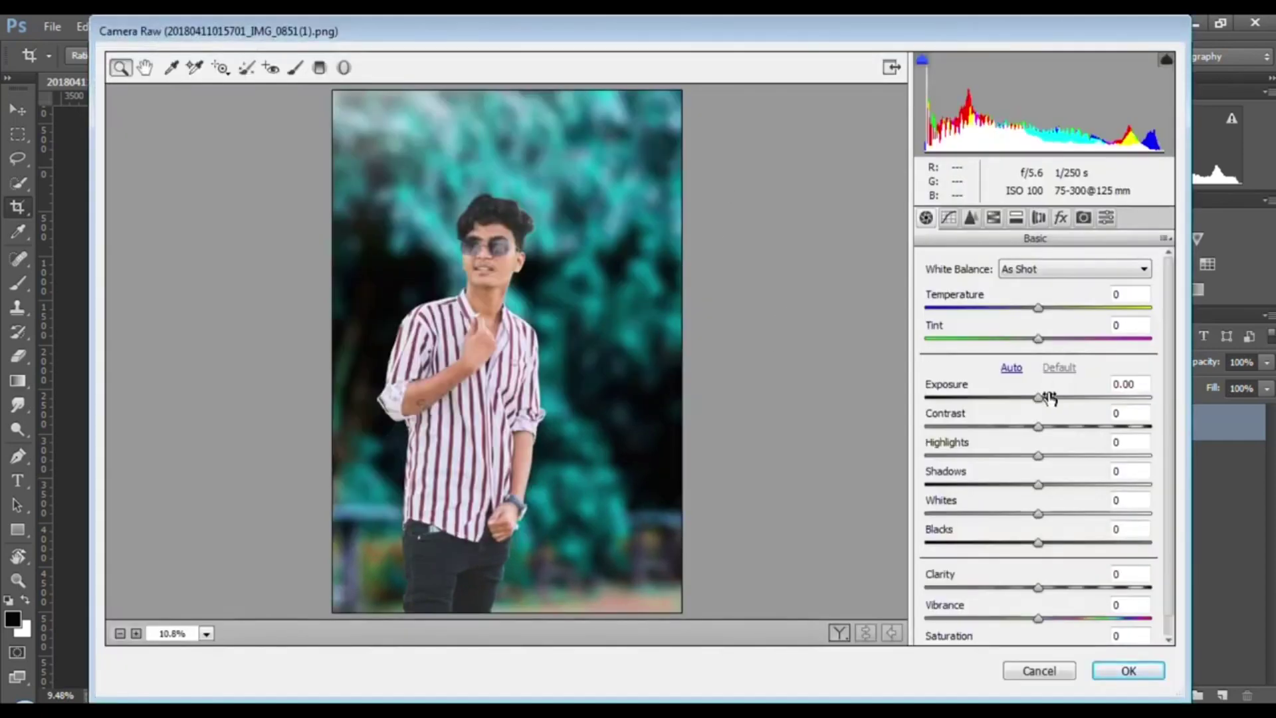
drag(1045, 397, 1049, 398)
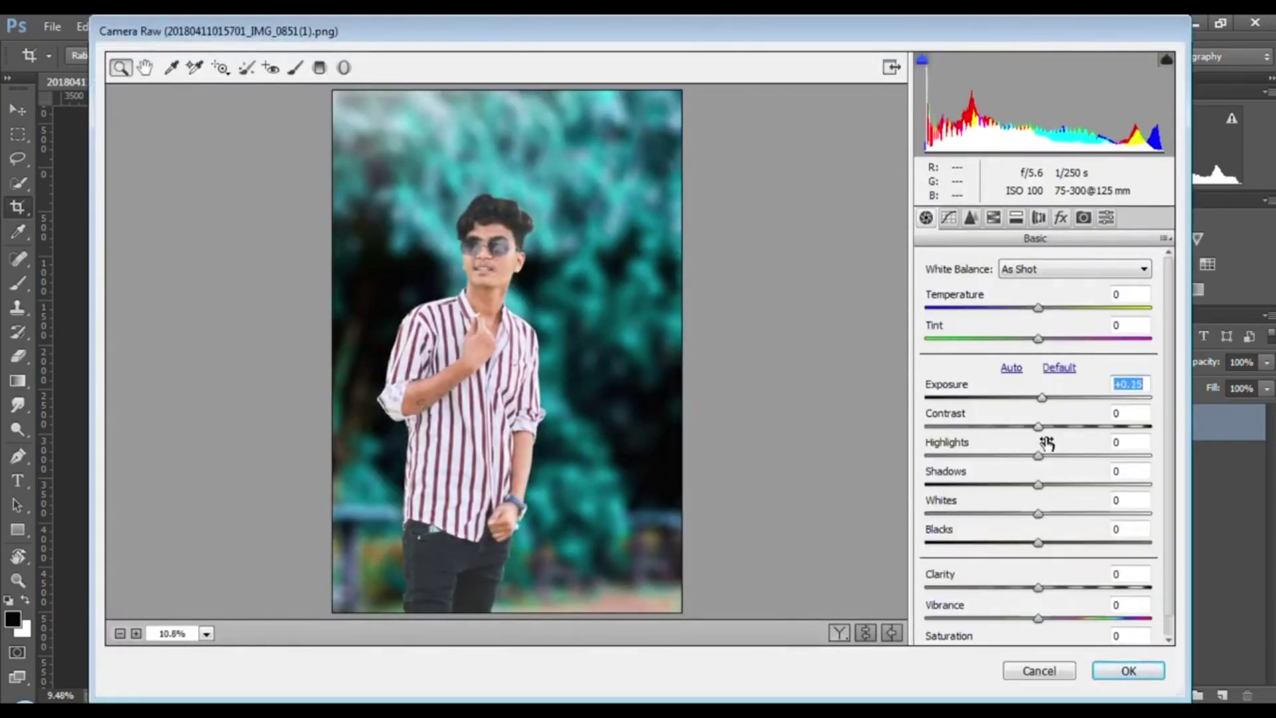
drag(1039, 621, 1064, 592)
drag(1040, 547, 1052, 552)
Step: Set the saturation to Yellows +28, Greens +37 and Aquas -16, and the hue to Greens -83, Aquas +14 and Purples -2
click(1016, 218)
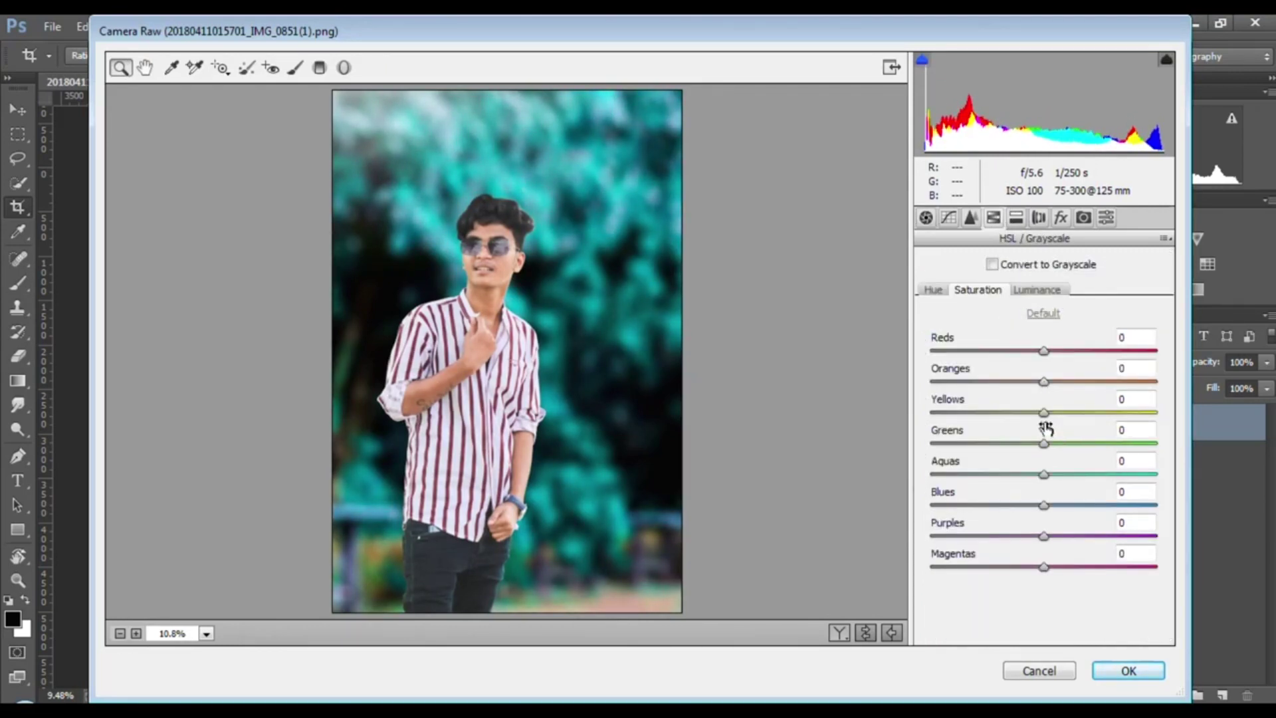
drag(1044, 443, 1076, 517)
click(933, 290)
drag(1042, 445, 961, 446)
drag(1033, 474, 1084, 490)
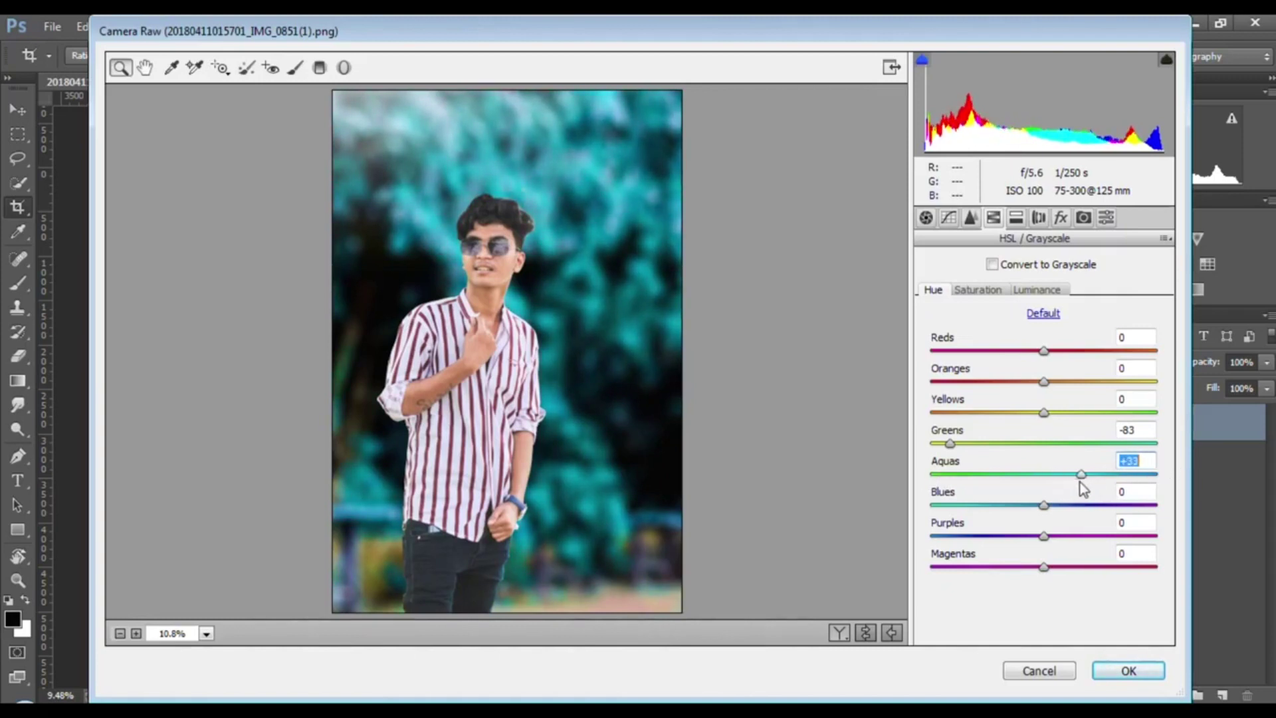
drag(1044, 536, 1038, 511)
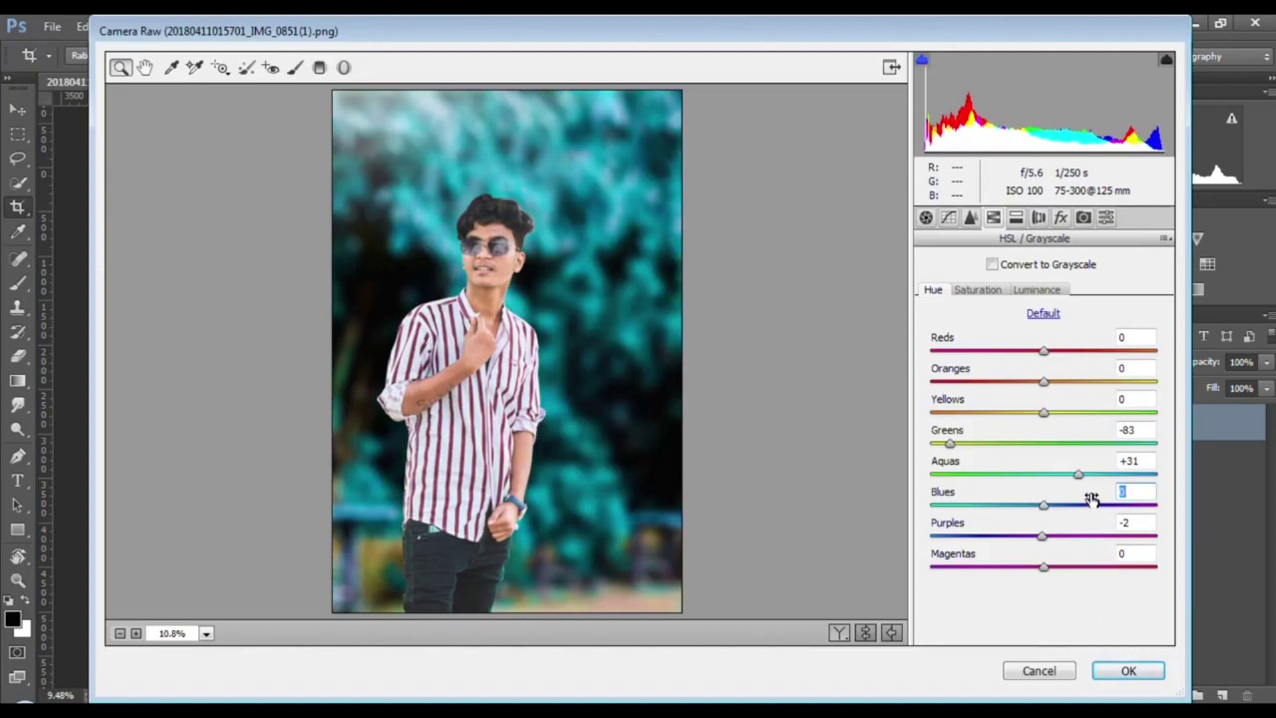
drag(1082, 477, 1062, 480)
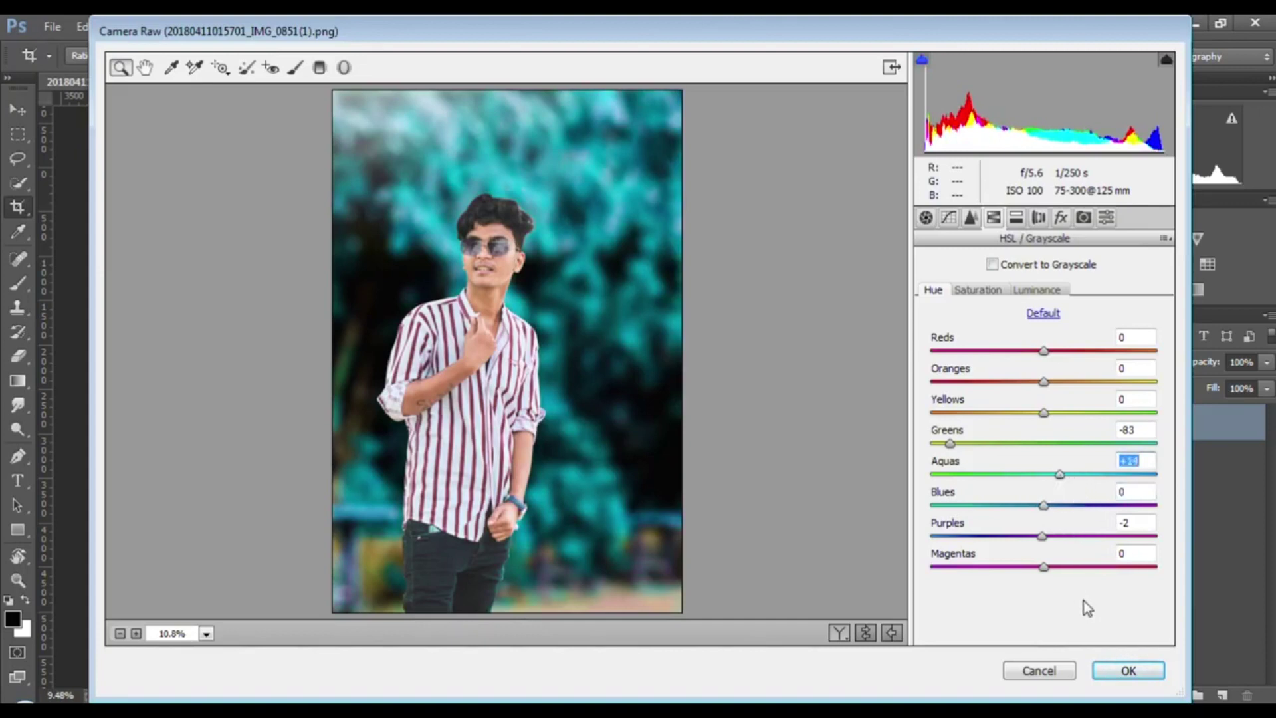
Step: Set the Blues saturation to +41 and try to apply the Camera Raw Filter to the merged image
click(990, 291)
drag(1087, 510, 1090, 507)
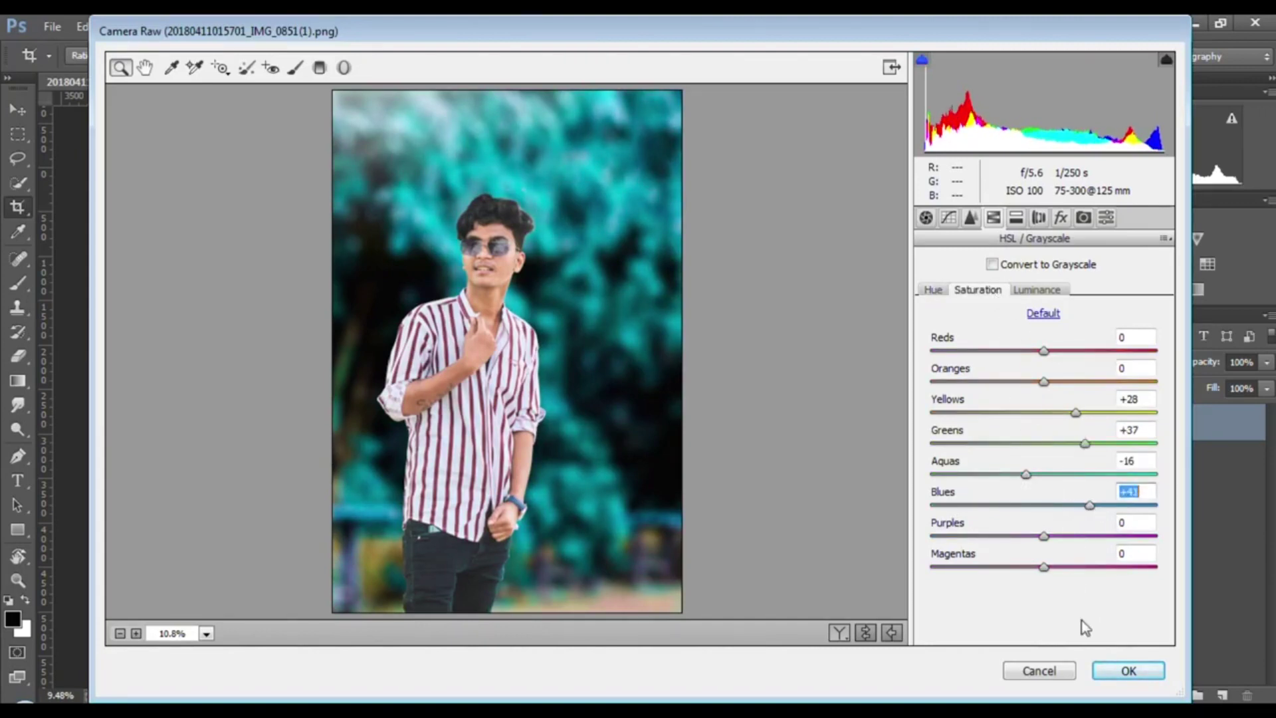
click(1128, 671)
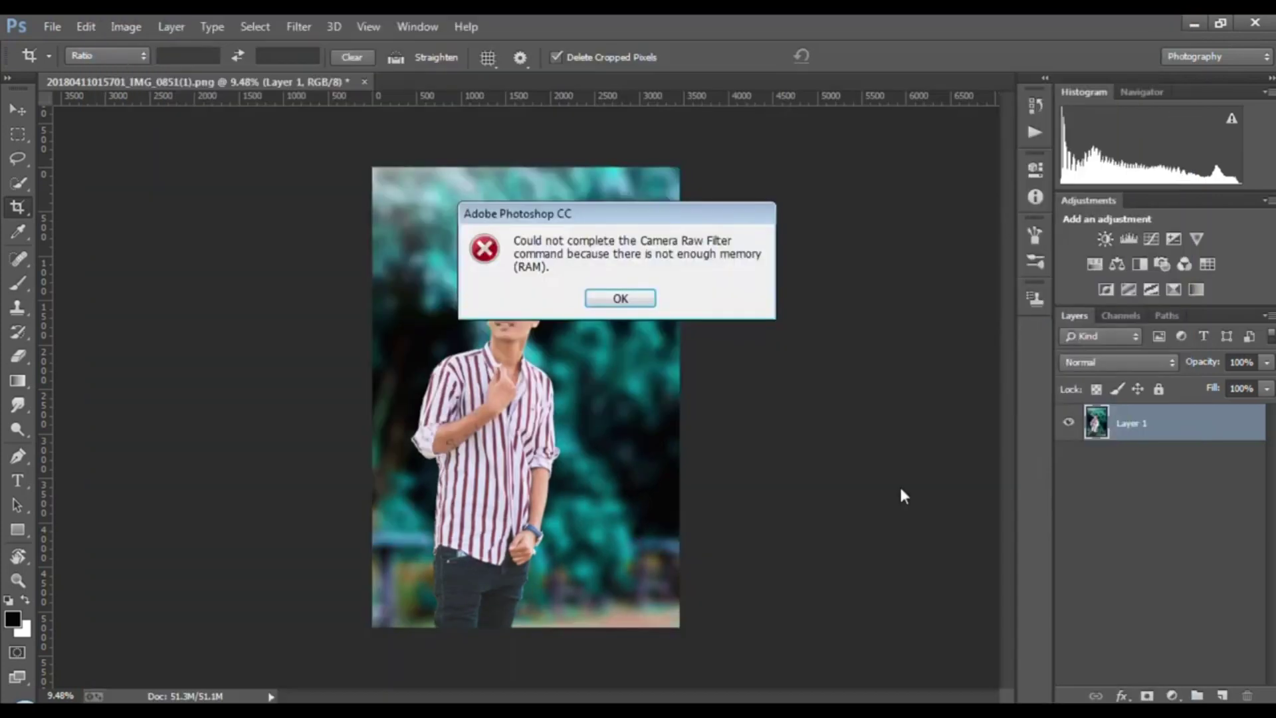
click(638, 298)
Step: Add a new layer above the merged image and choose the Brush tool with a red foreground color
scroll(556, 251, up, 6)
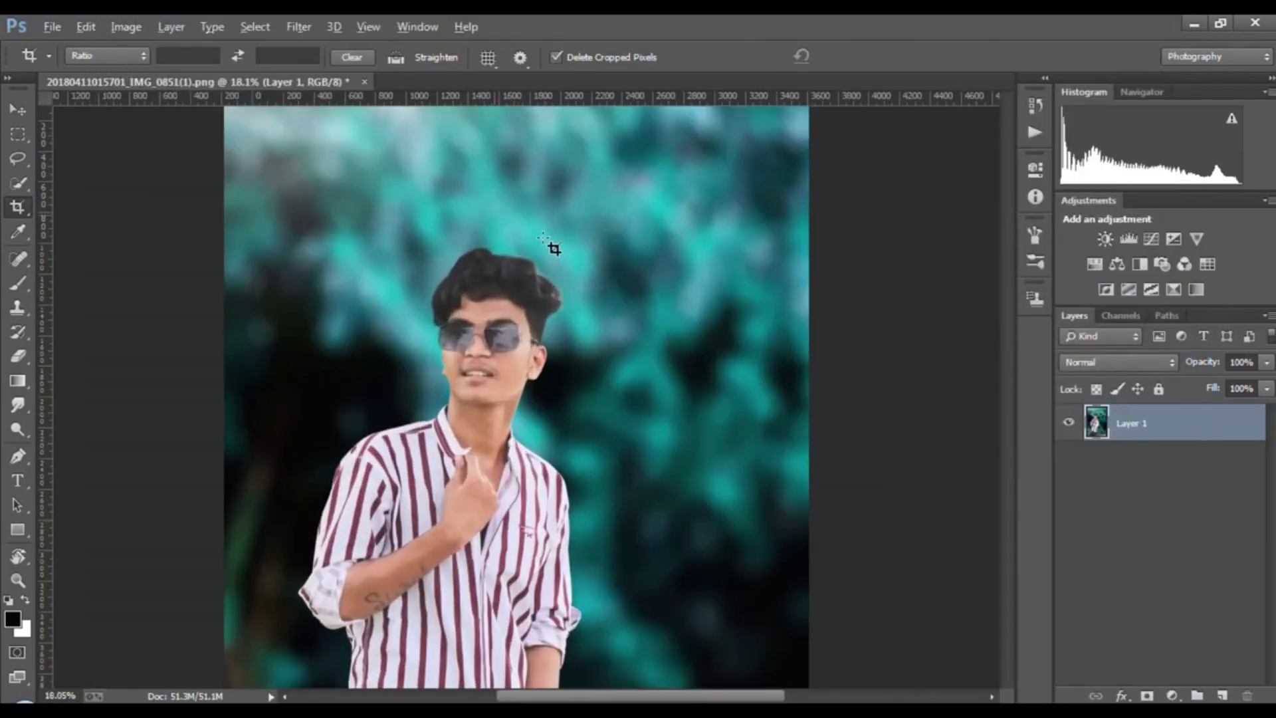
scroll(478, 347, up, 4)
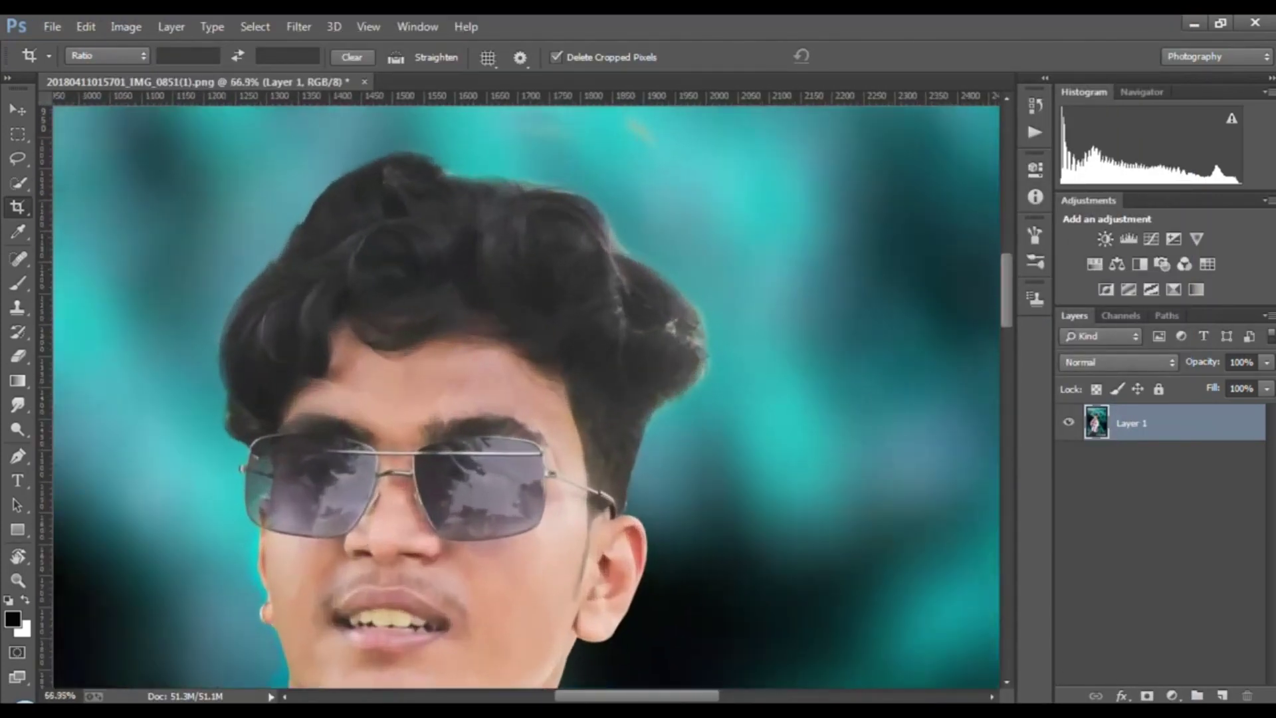
click(1222, 695)
click(18, 282)
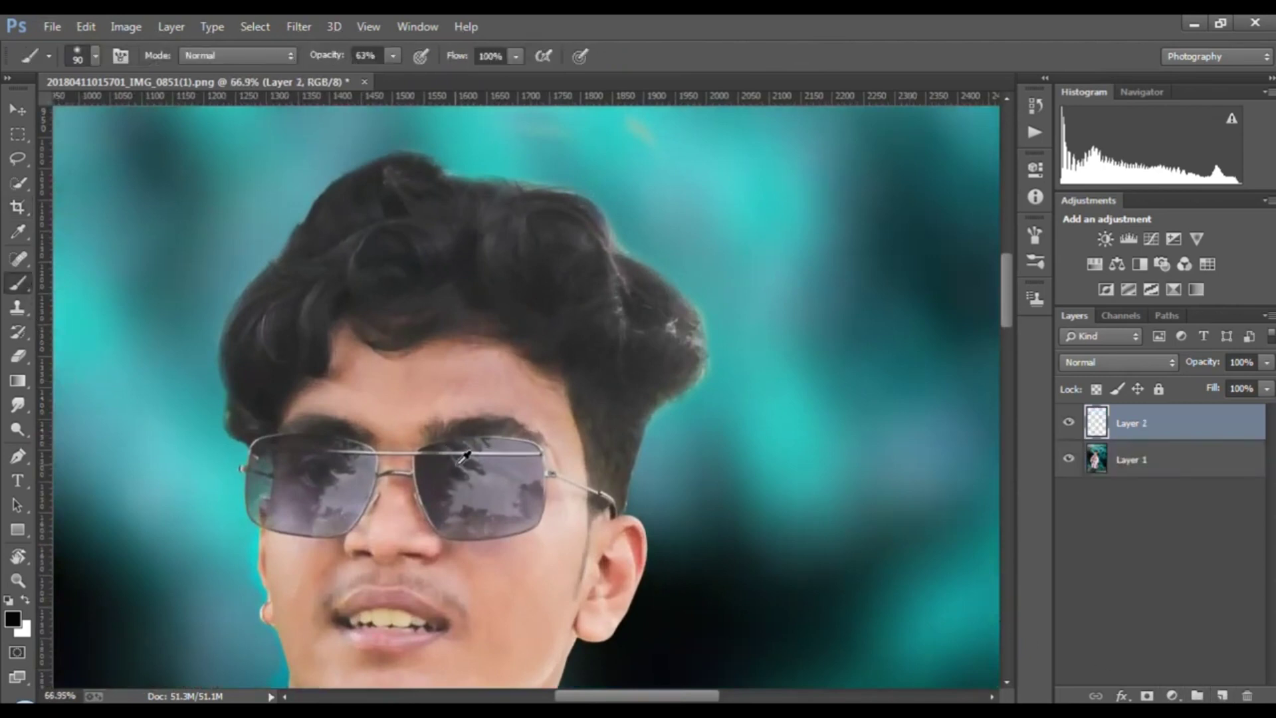
scroll(459, 465, up, 3)
click(13, 622)
text(ff0000)
key(Return)
Step: Paint both sunglass lenses red on the new layer with a smaller brush at 63% opacity
scroll(502, 342, up, 2)
key(bracketleft)
key(bracketleft)
key(bracketleft)
key(bracketleft)
key(bracketleft)
key(bracketleft)
key(bracketleft)
key(bracketleft)
key(bracketleft)
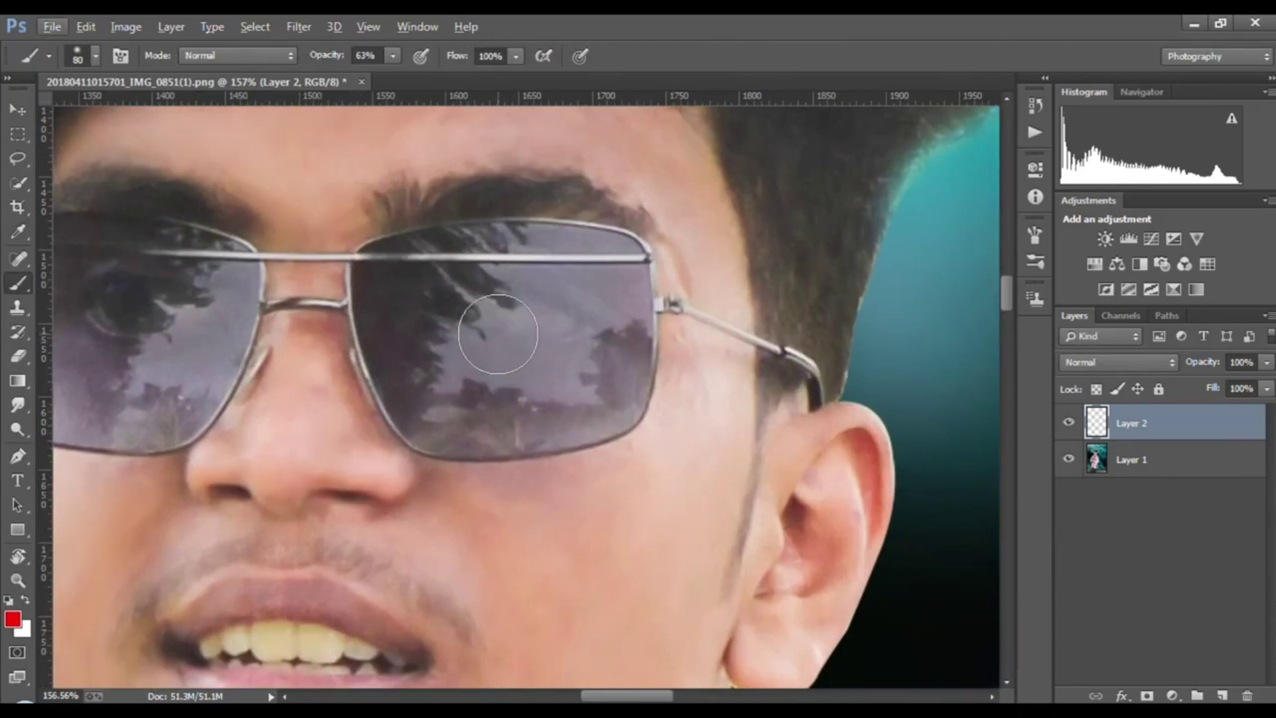
drag(359, 289, 381, 379)
scroll(370, 331, up, 3)
drag(361, 307, 357, 226)
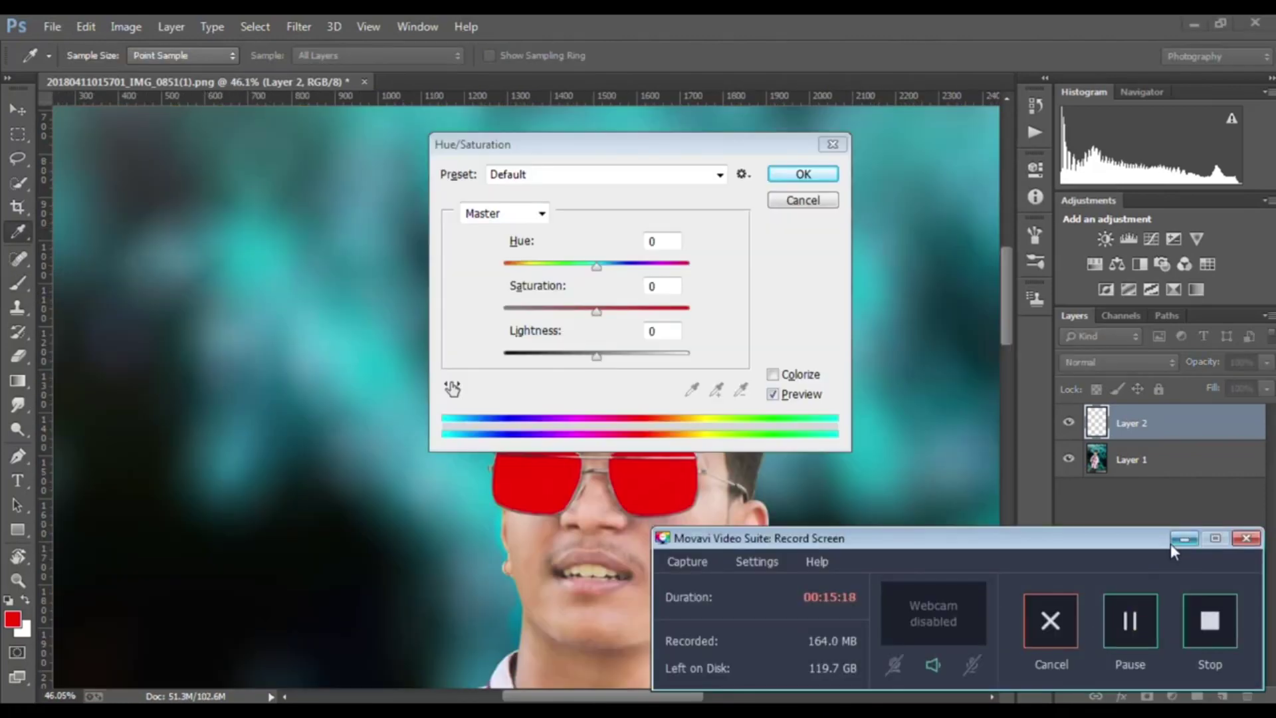
click(1170, 541)
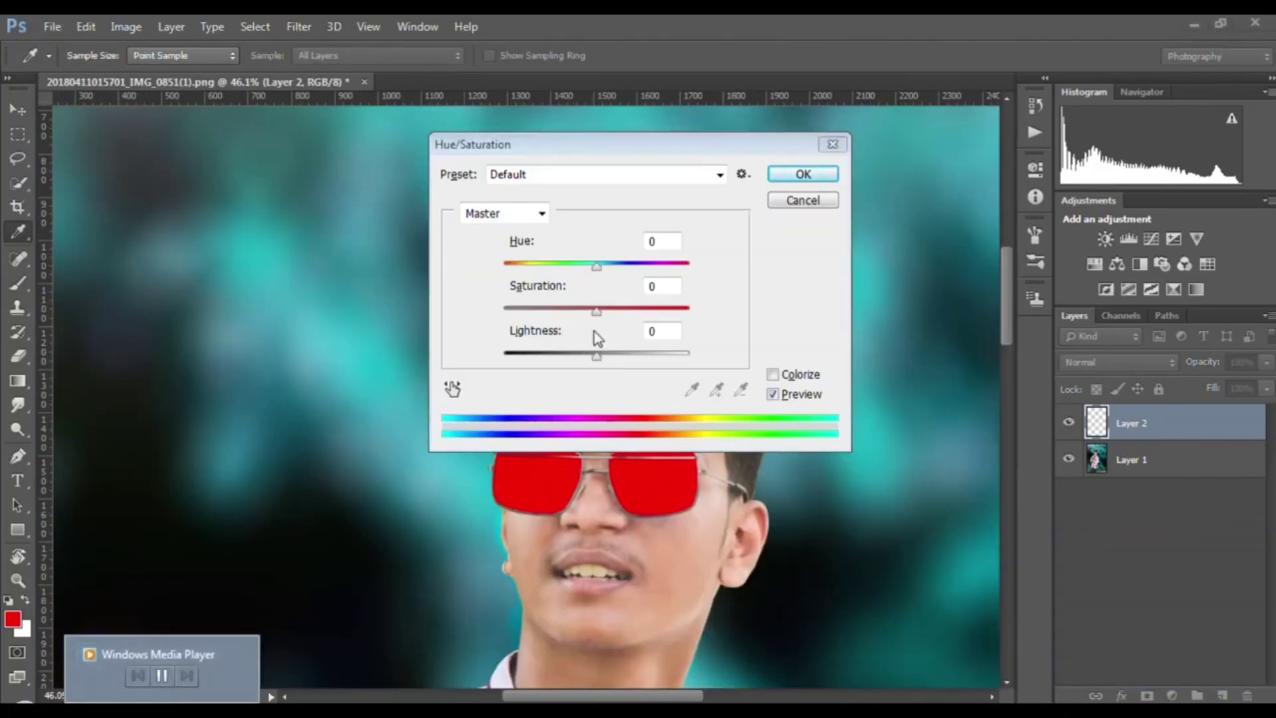
drag(691, 145, 1087, 275)
mouse_move(974, 397)
mouse_down()
mouse_move(925, 397)
mouse_move(957, 397)
mouse_up()
click(1149, 506)
drag(927, 441, 986, 441)
click(1150, 332)
key(e)
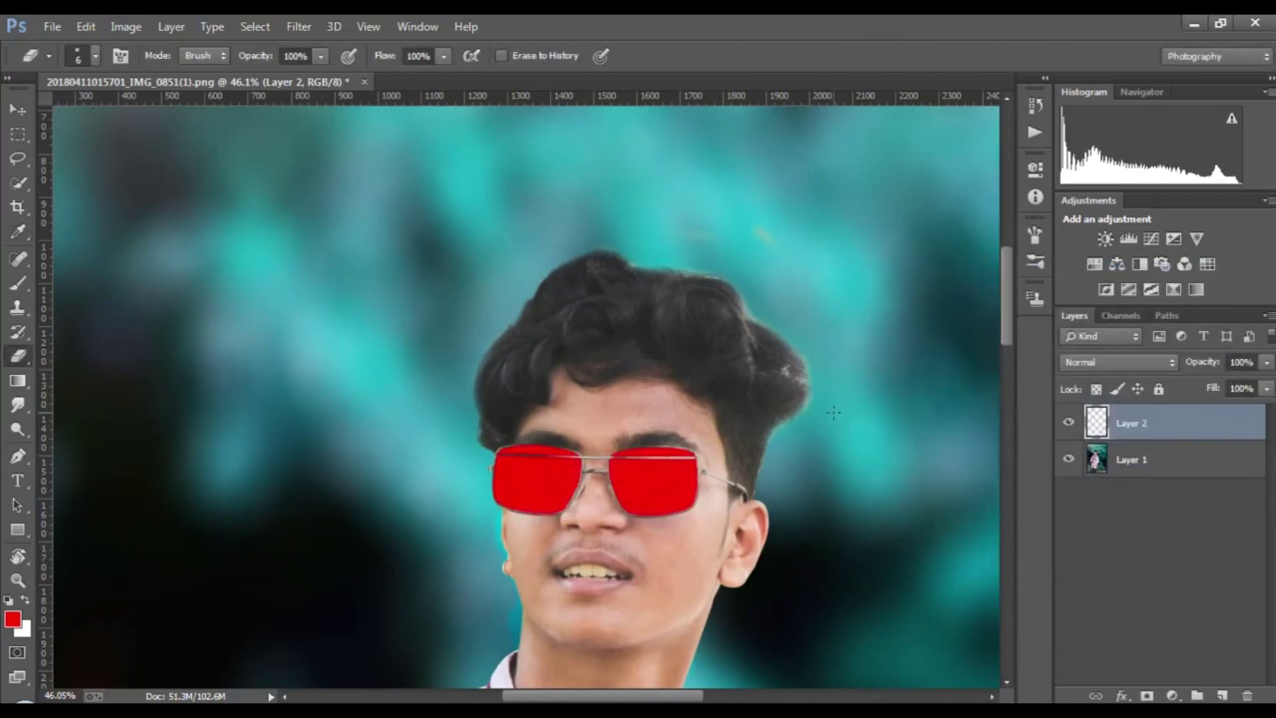
Step: Start a Hue/Saturation adjustment on the painted lens layer with Colorize enabled
scroll(775, 430, down, 6)
key(ctrl+u)
click(1150, 505)
Step: Try green and yellow tints on the lenses, ending at hue 60 and saturation 53
drag(880, 396, 929, 397)
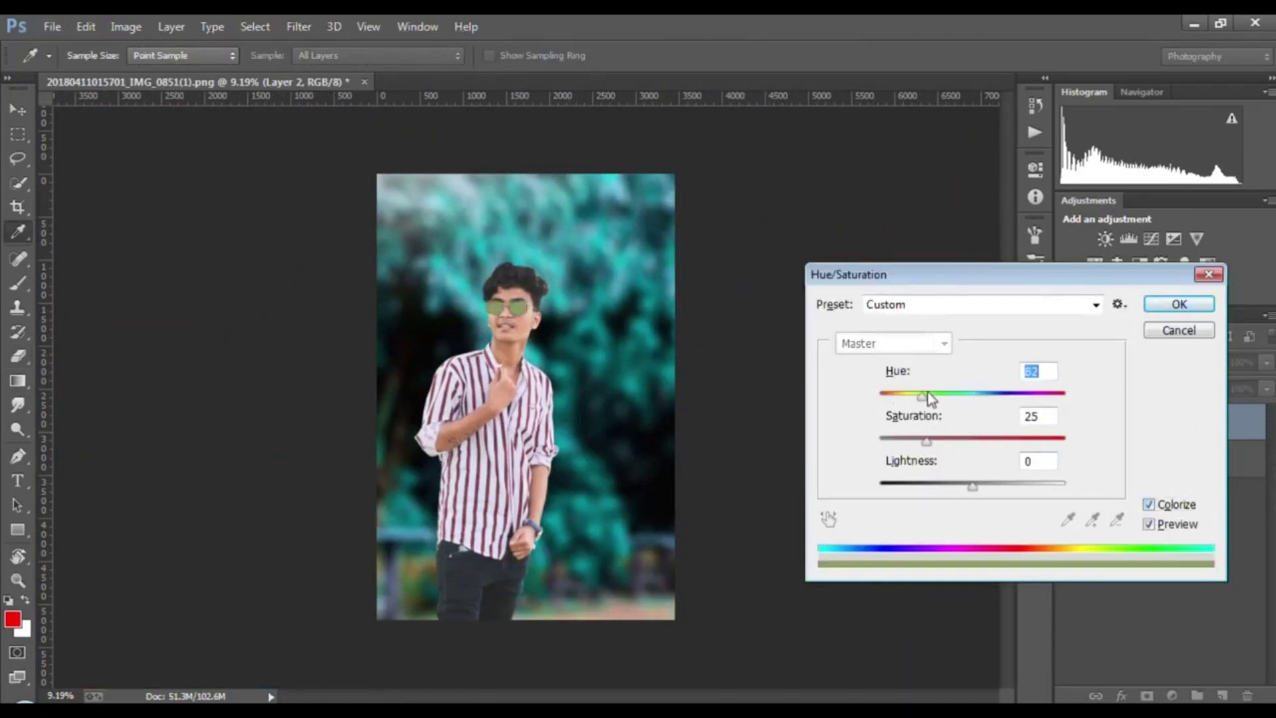
drag(926, 441, 988, 442)
drag(929, 395, 975, 401)
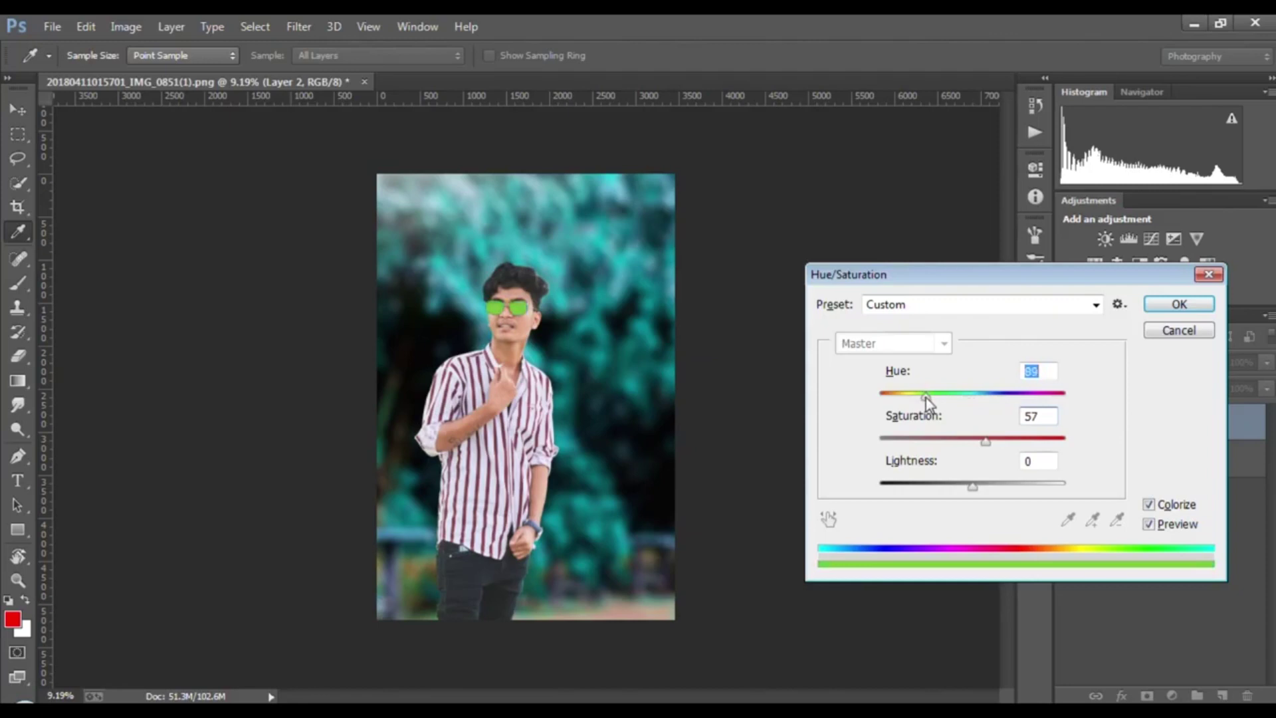
drag(919, 397, 907, 399)
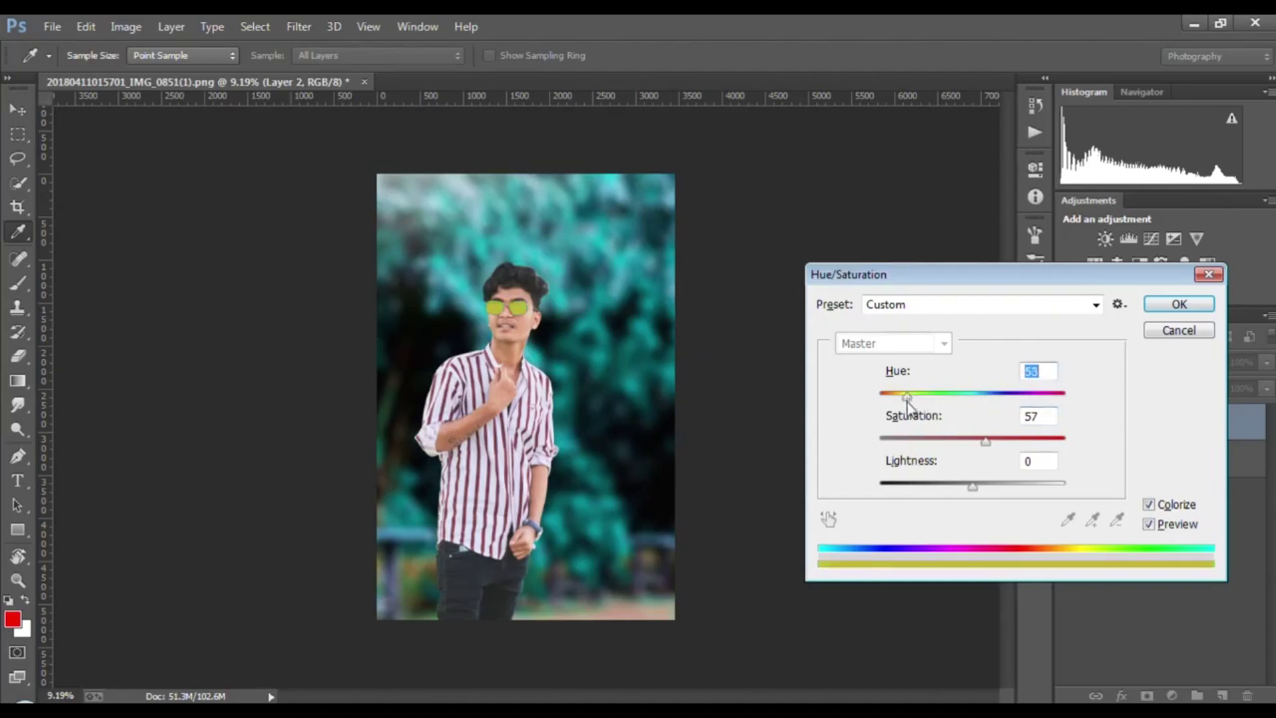
mouse_move(986, 448)
mouse_down()
mouse_move(1000, 448)
mouse_move(981, 447)
mouse_up()
drag(907, 396, 912, 397)
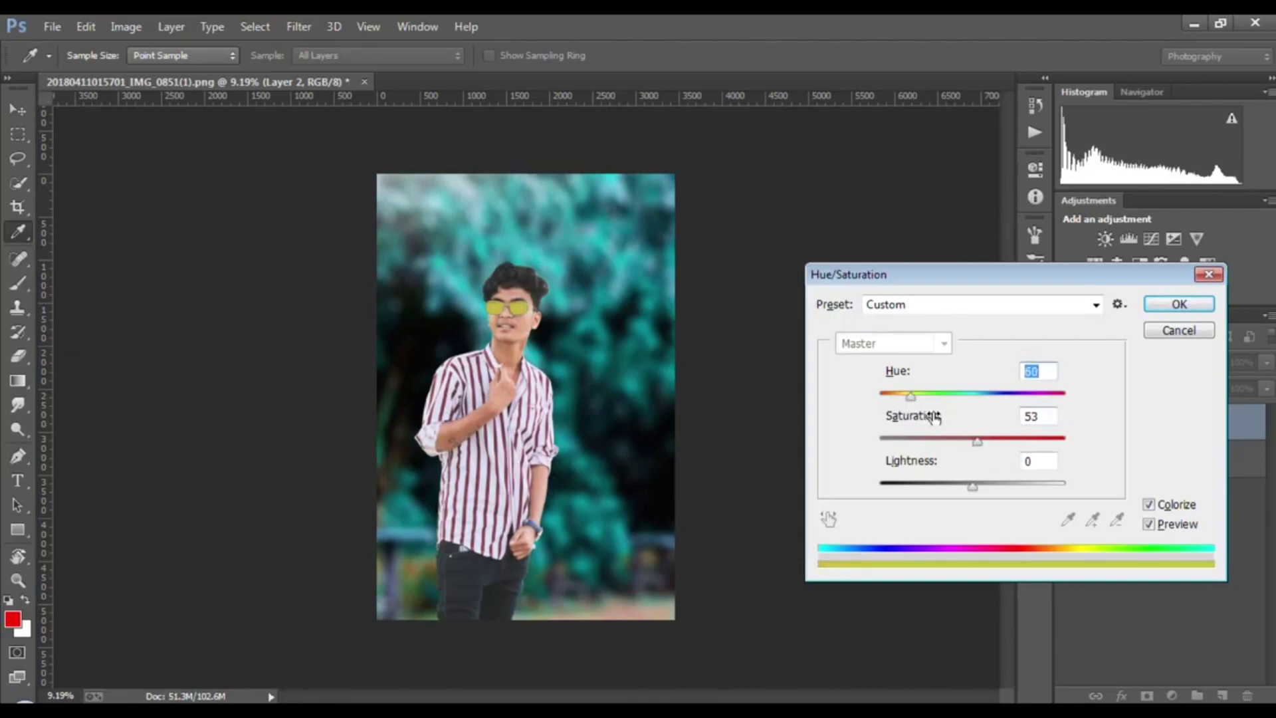
Step: Tint the sunglass lenses crimson with hue 355 and saturation 59, and apply the Hue/Saturation adjustment
drag(928, 402, 1035, 396)
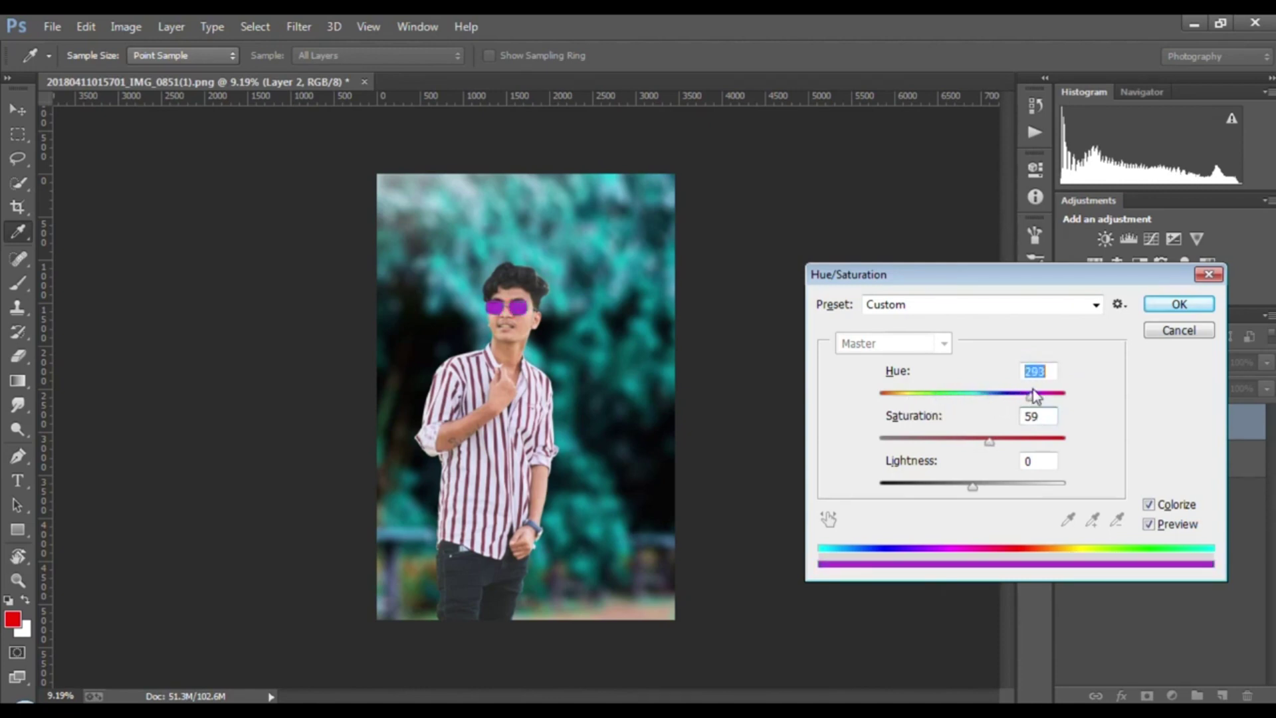
drag(989, 440, 999, 440)
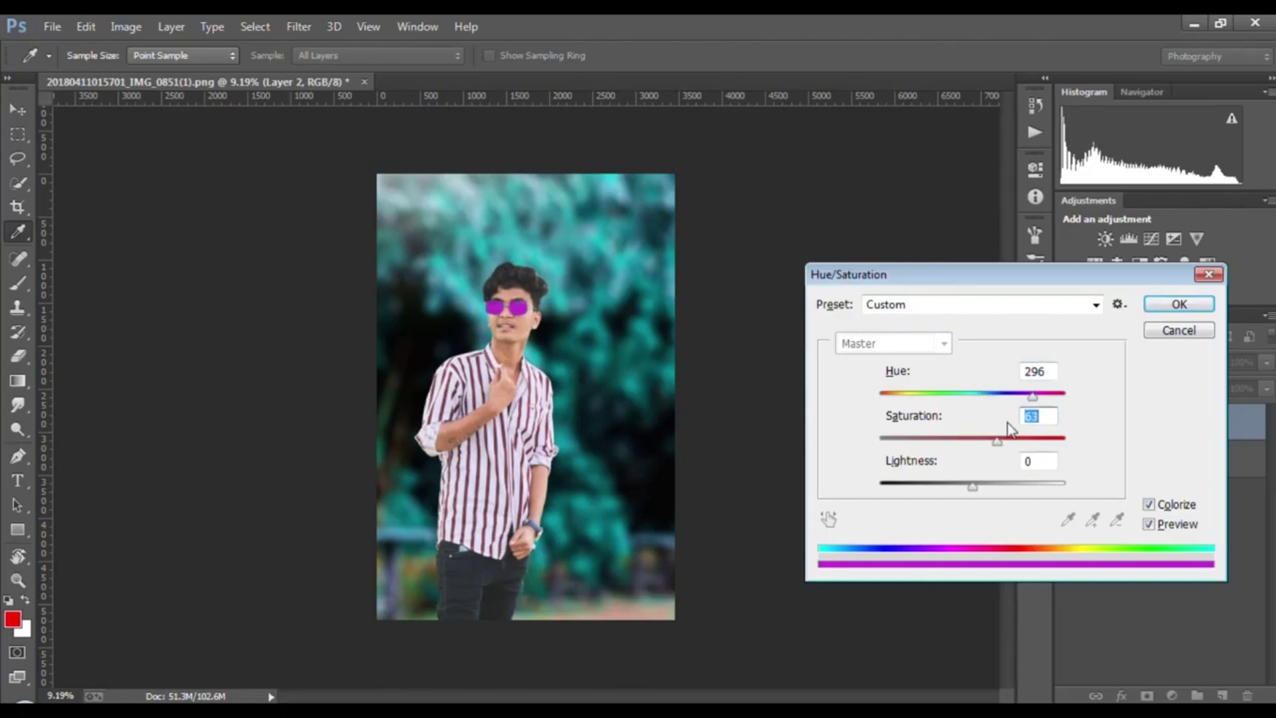
drag(1034, 398, 1055, 402)
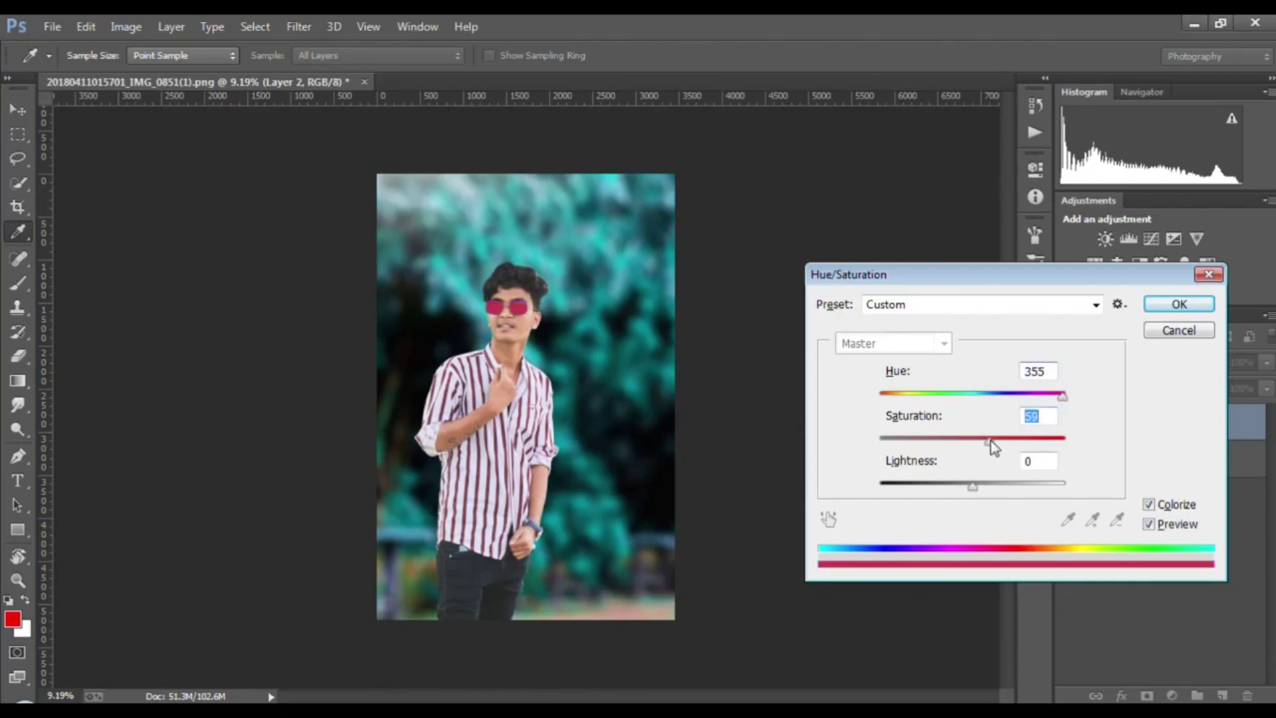
click(1179, 303)
key(e)
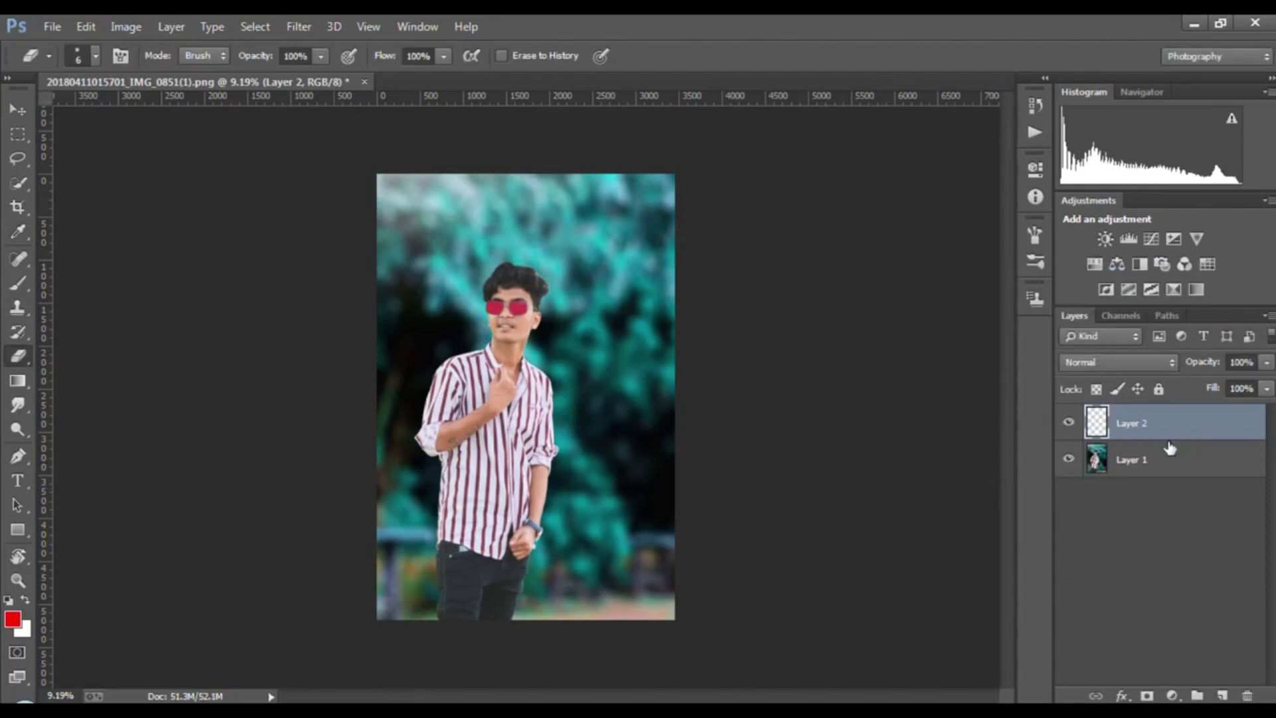
Step: Lower the lens layer's opacity to about 85% and merge it with the photo layer below
click(1267, 362)
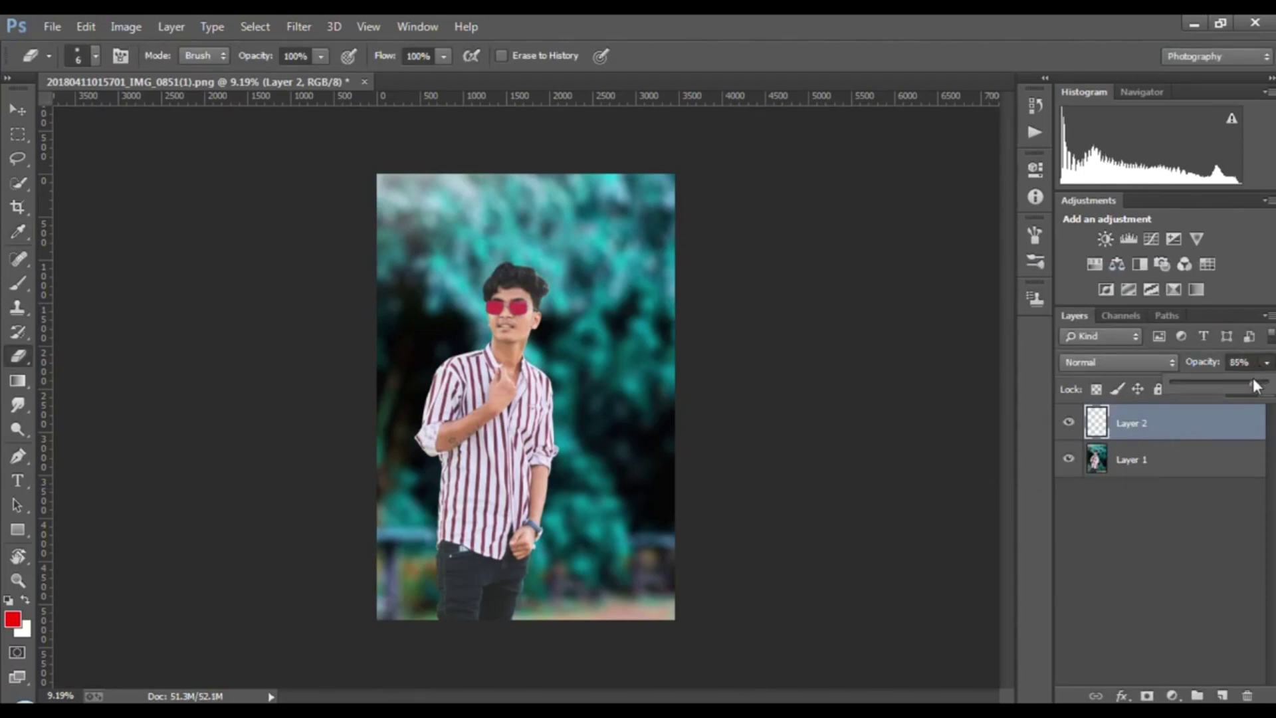
shift+click(1149, 460)
right_click(1150, 466)
click(864, 560)
scroll(668, 304, up, 2)
scroll(668, 304, down, 2)
scroll(668, 304, up, 1)
scroll(668, 305, down, 1)
Step: Place the water wave image 0_18ac58_f9ae7cc8_XL from the logo png folder on drive D as an embedded layer
click(52, 26)
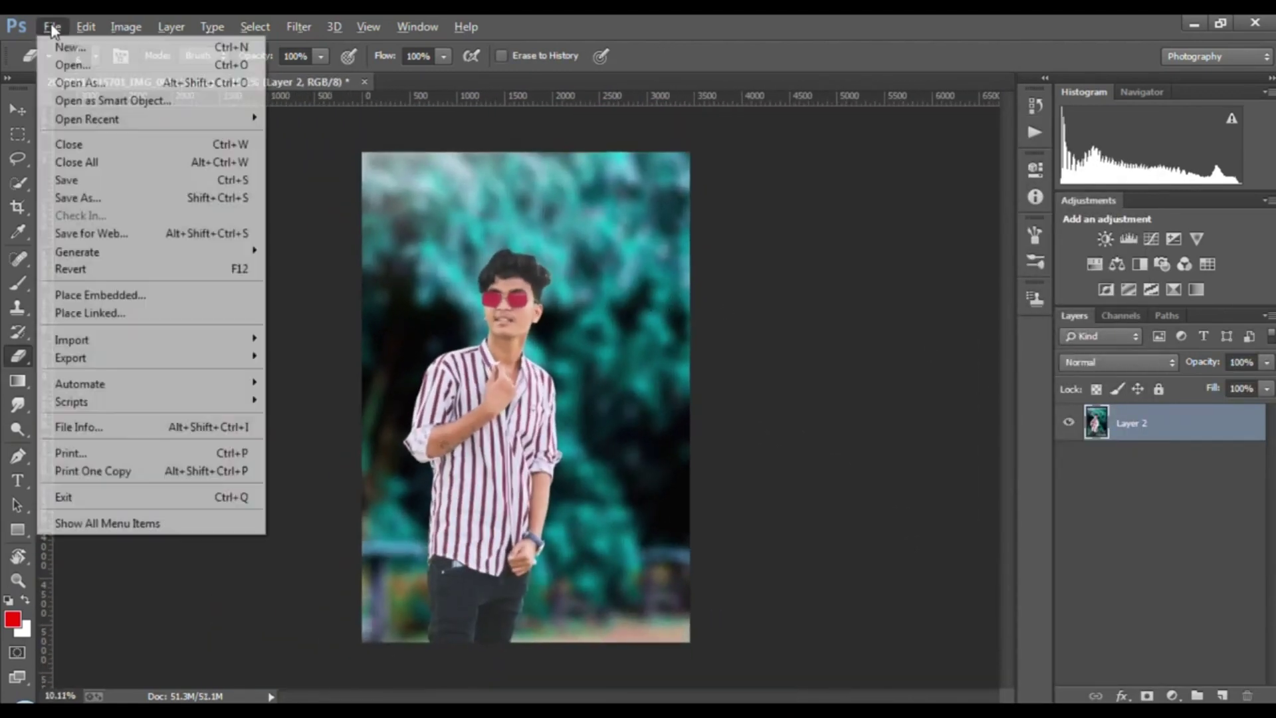
click(79, 293)
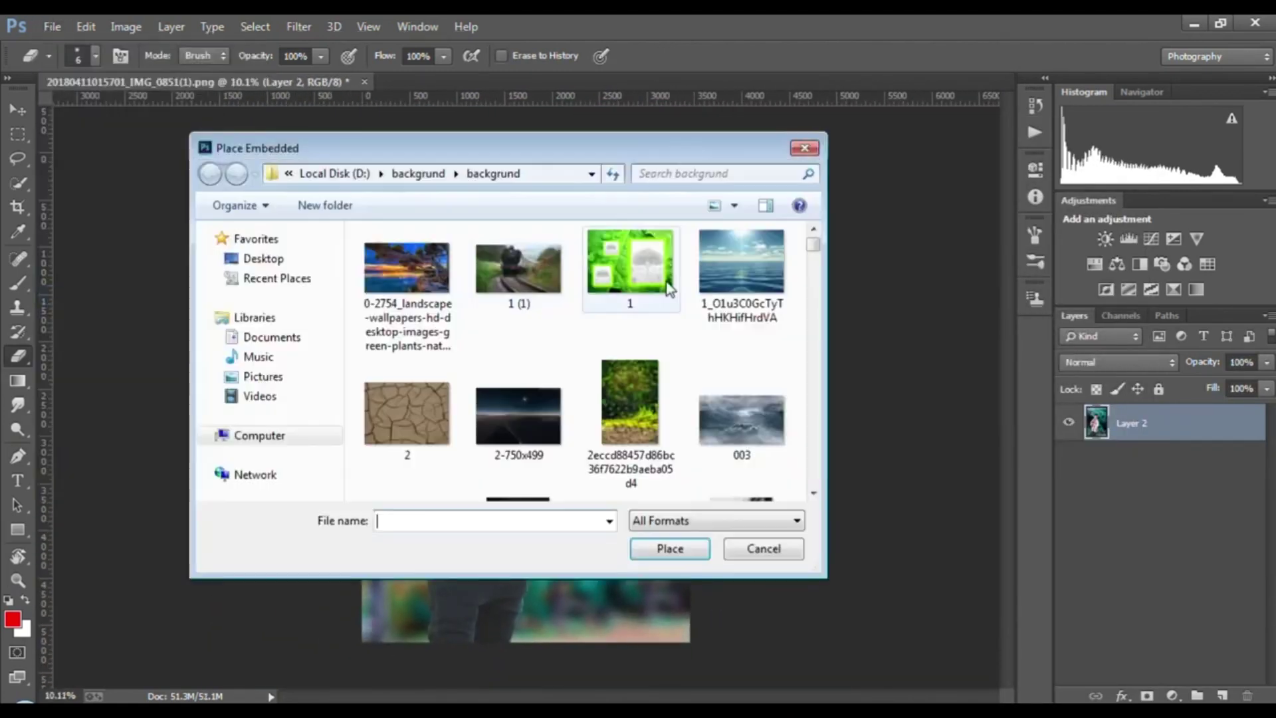
click(259, 258)
double_click(467, 359)
double_click(448, 336)
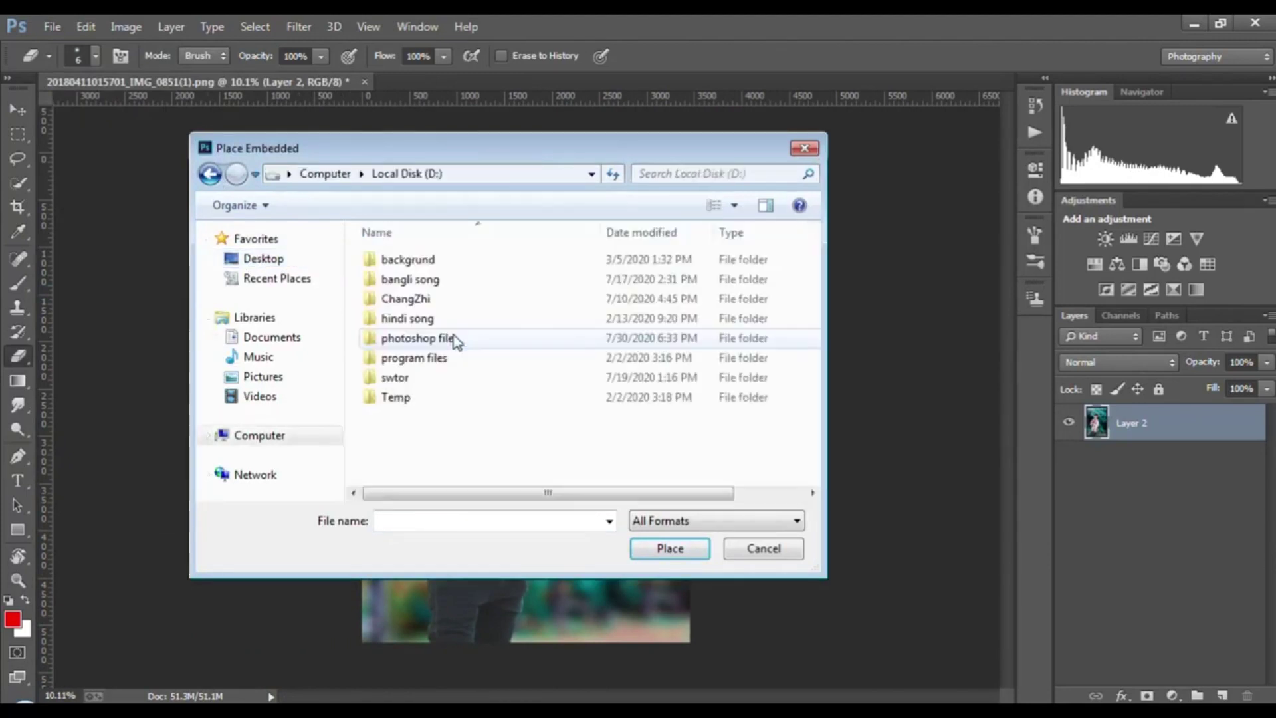
double_click(421, 262)
double_click(437, 282)
click(522, 295)
double_click(522, 295)
Step: Enlarge and widen the placed wave so it runs across the bottom edge of the photo, and commit the transform
drag(542, 410, 977, 578)
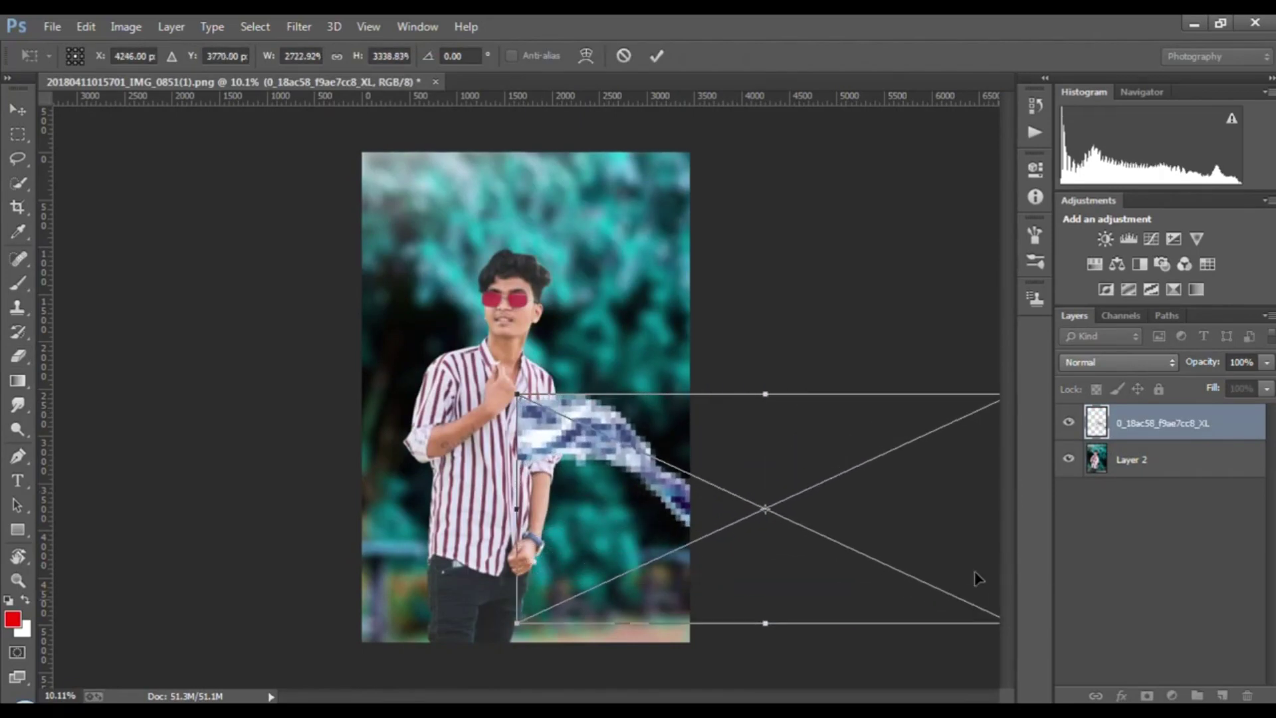
drag(898, 523, 564, 551)
drag(679, 536, 1007, 608)
drag(797, 561, 540, 585)
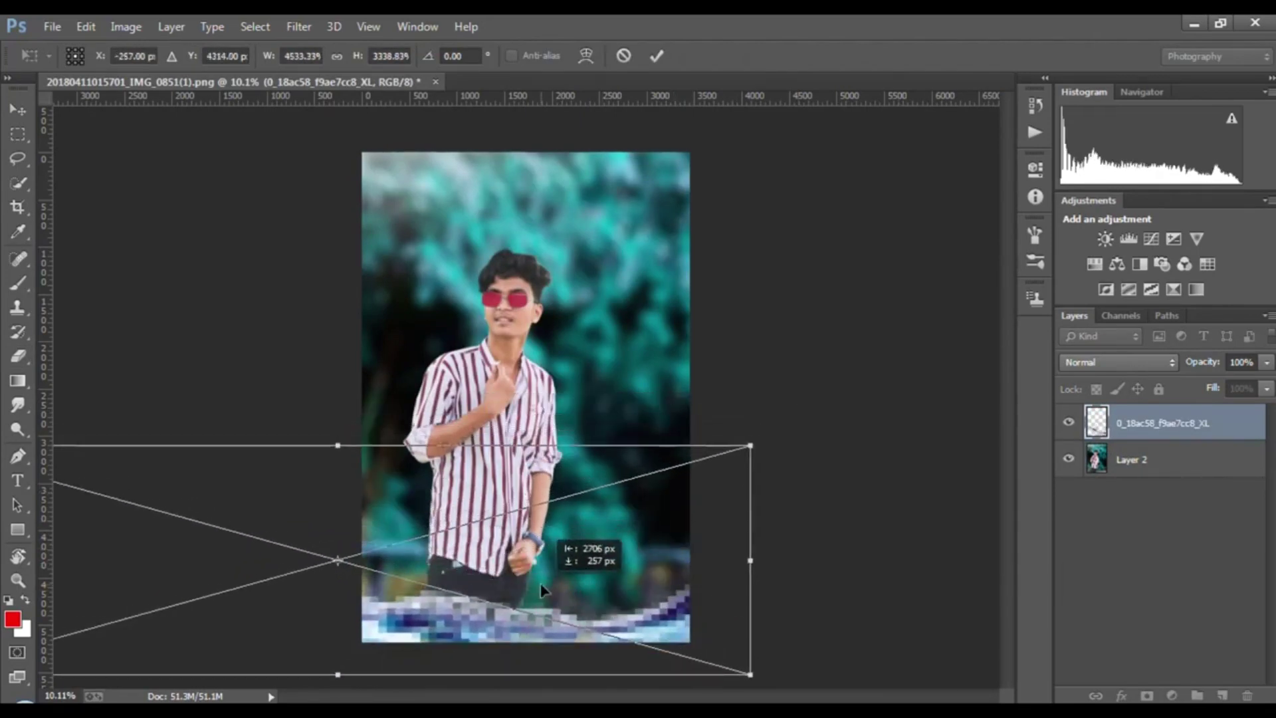
click(656, 55)
Step: Try a Box Blur with a 1319-pixel radius on the wave layer, and delete that layer
click(299, 26)
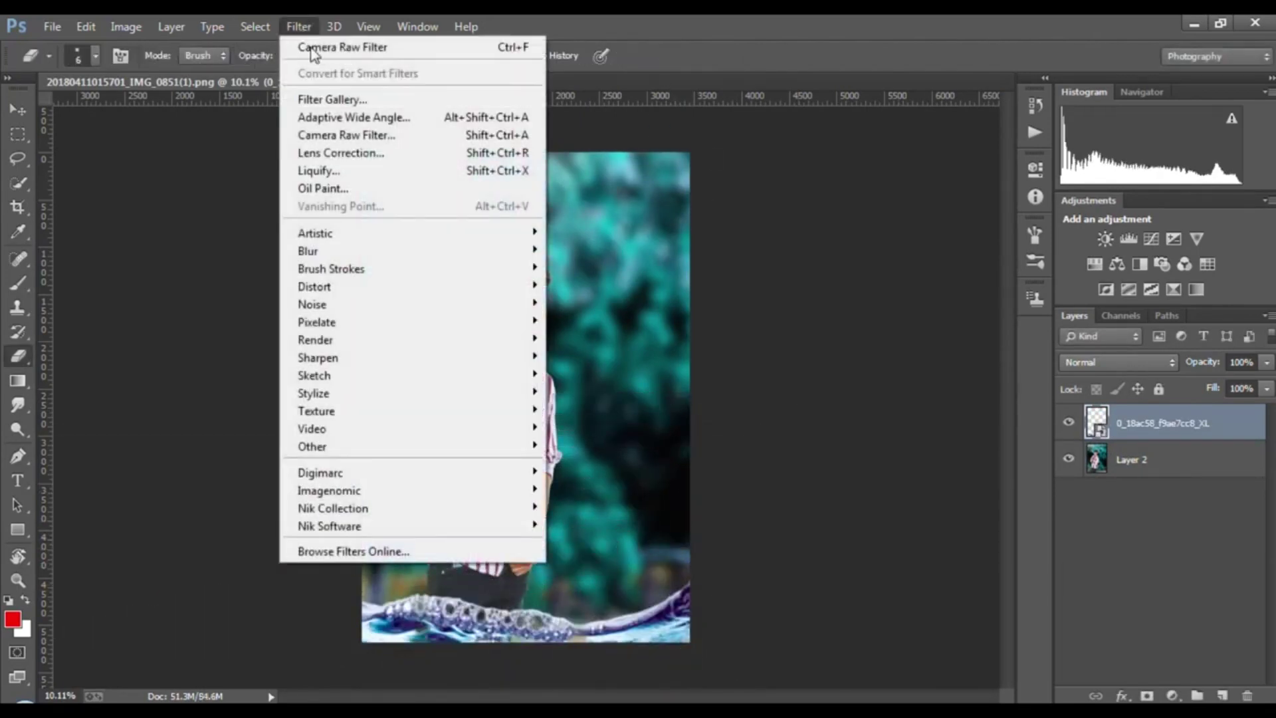
mouse_move(379, 253)
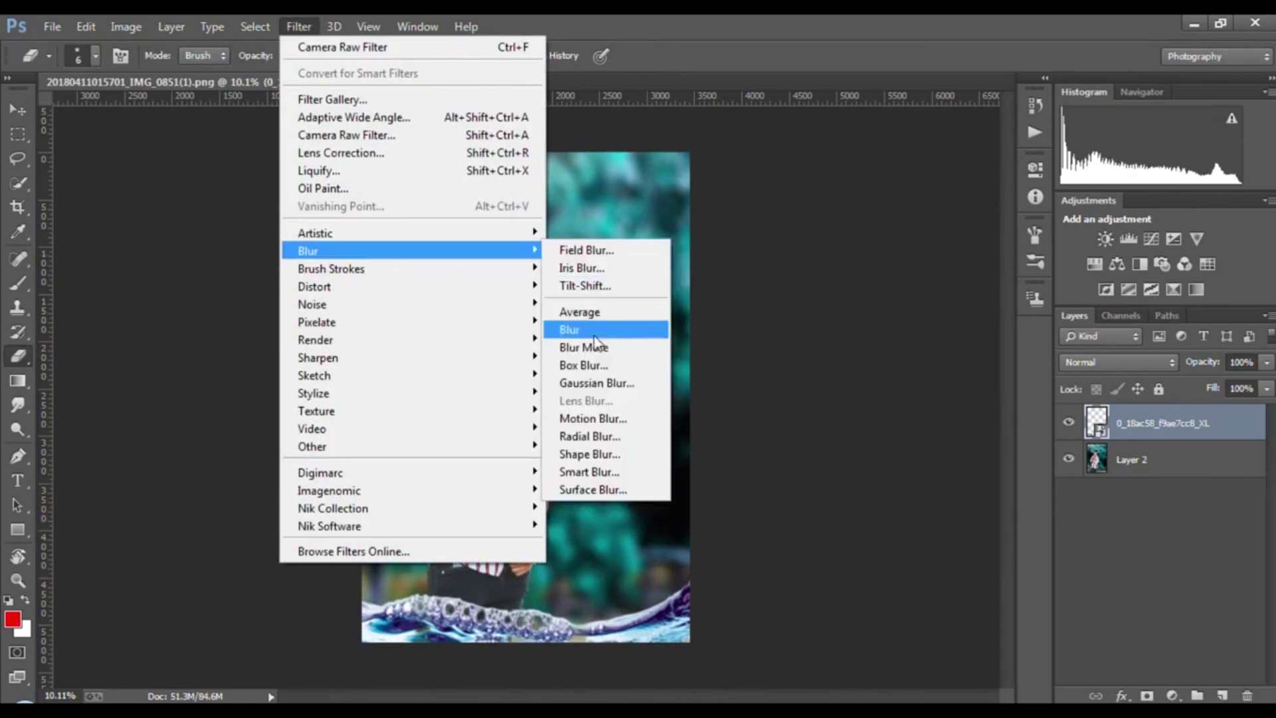
click(581, 370)
drag(634, 156, 979, 203)
drag(859, 472, 1012, 472)
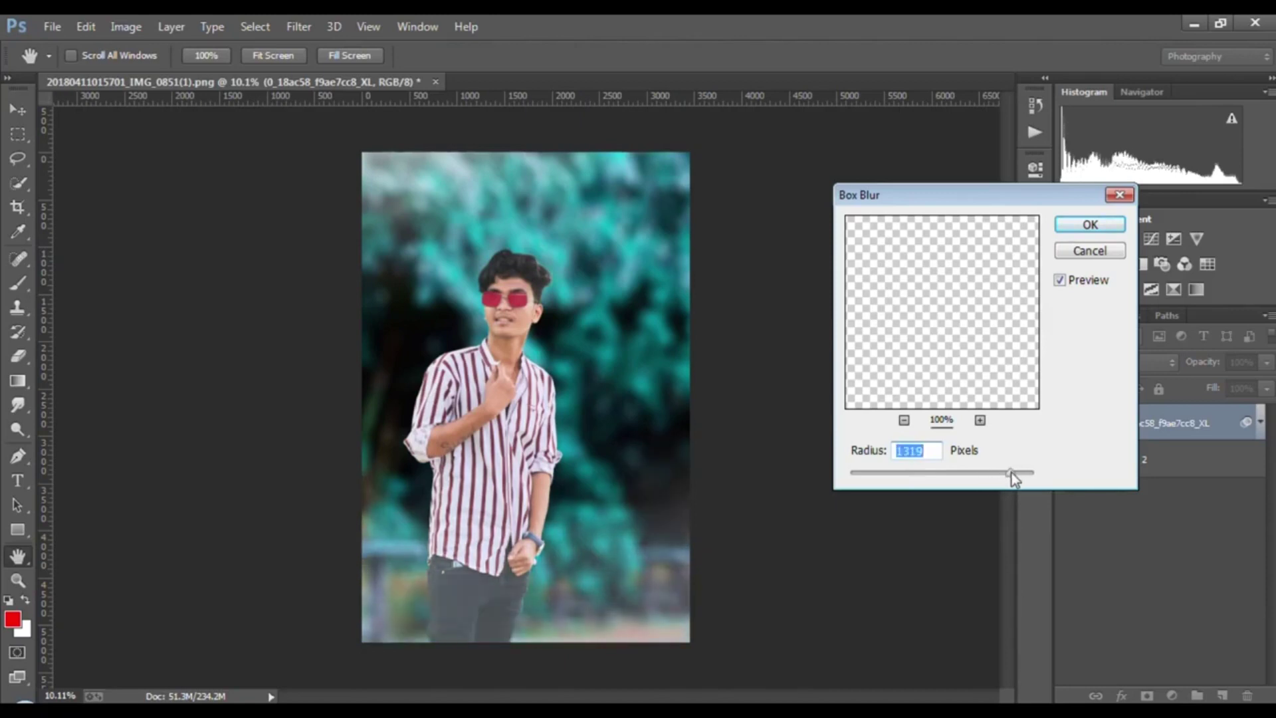
click(1081, 226)
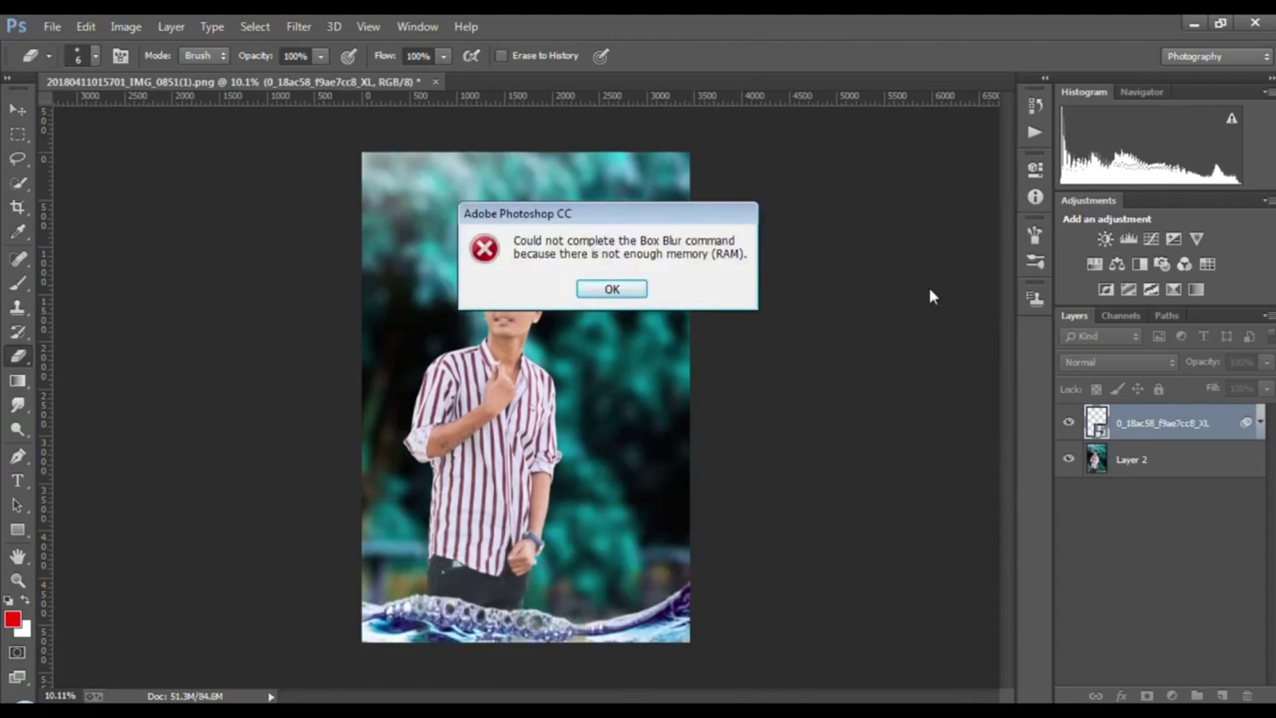
click(633, 291)
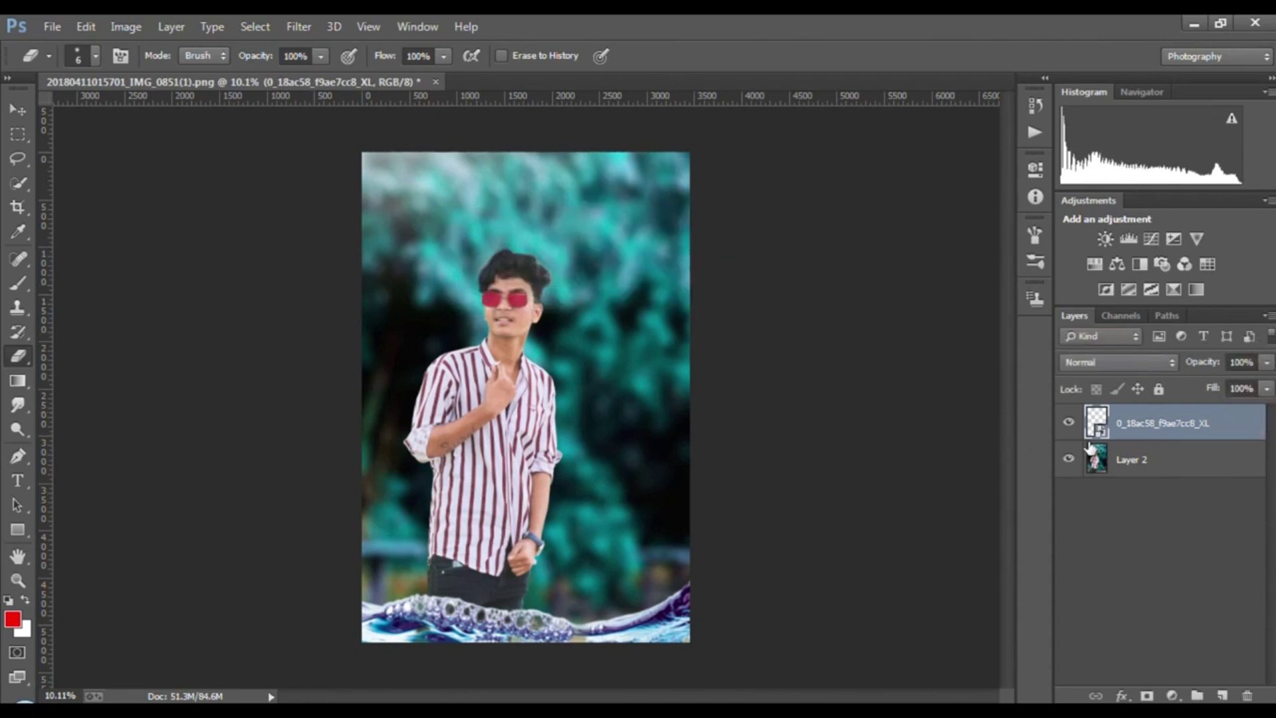
click(1068, 423)
drag(1149, 429, 1247, 695)
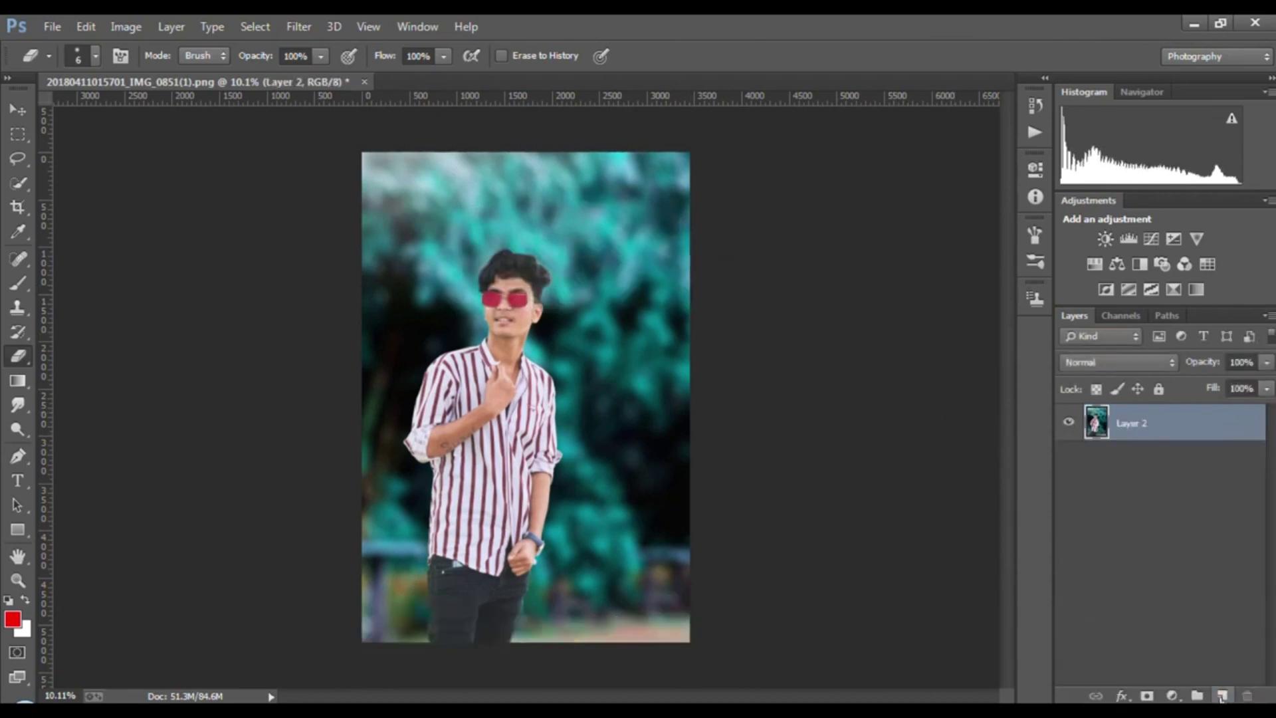
Step: Try to save a PNG copy of the image named rik in the Downloads folder
click(30, 27)
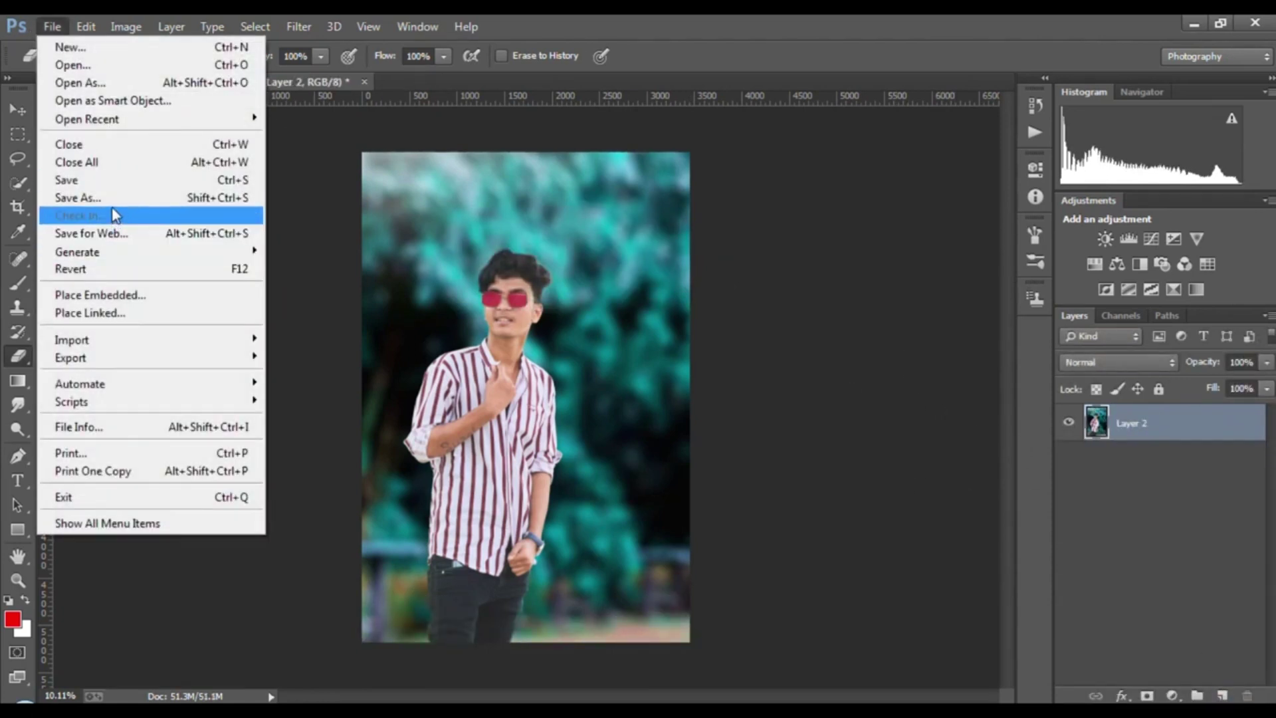
click(106, 215)
click(414, 506)
click(405, 433)
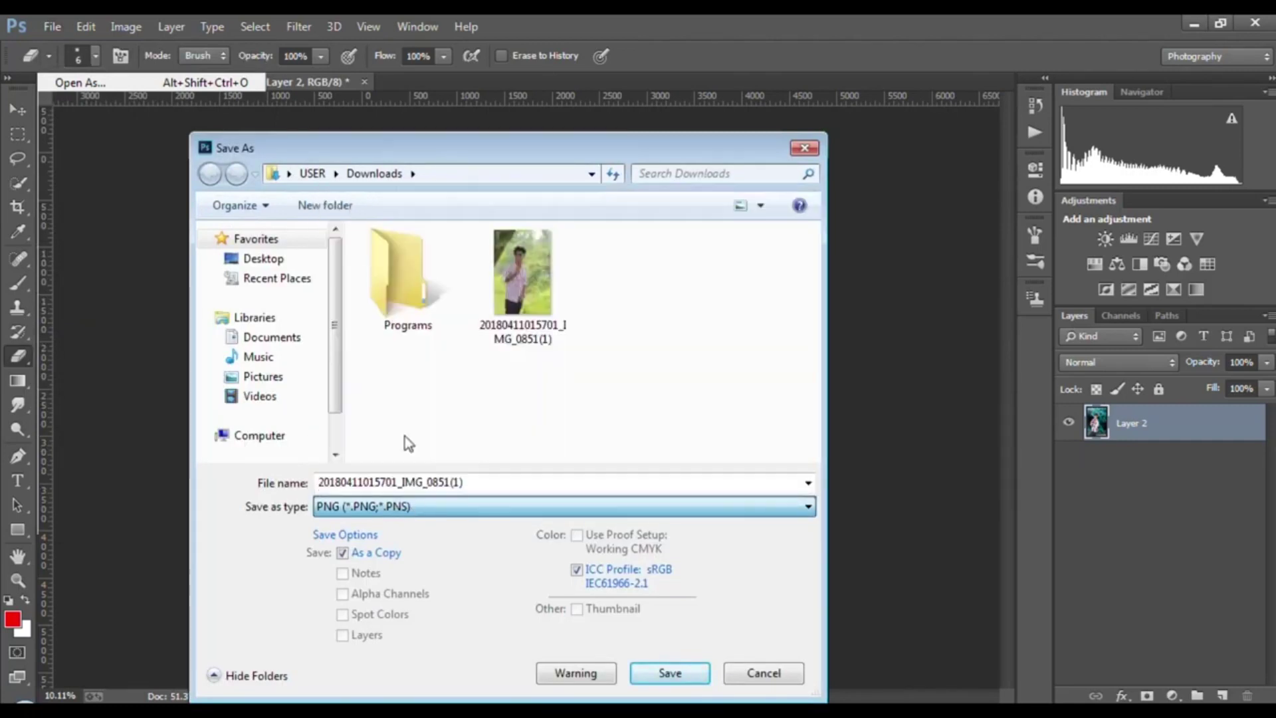
key(BackSpace)
text(rik)
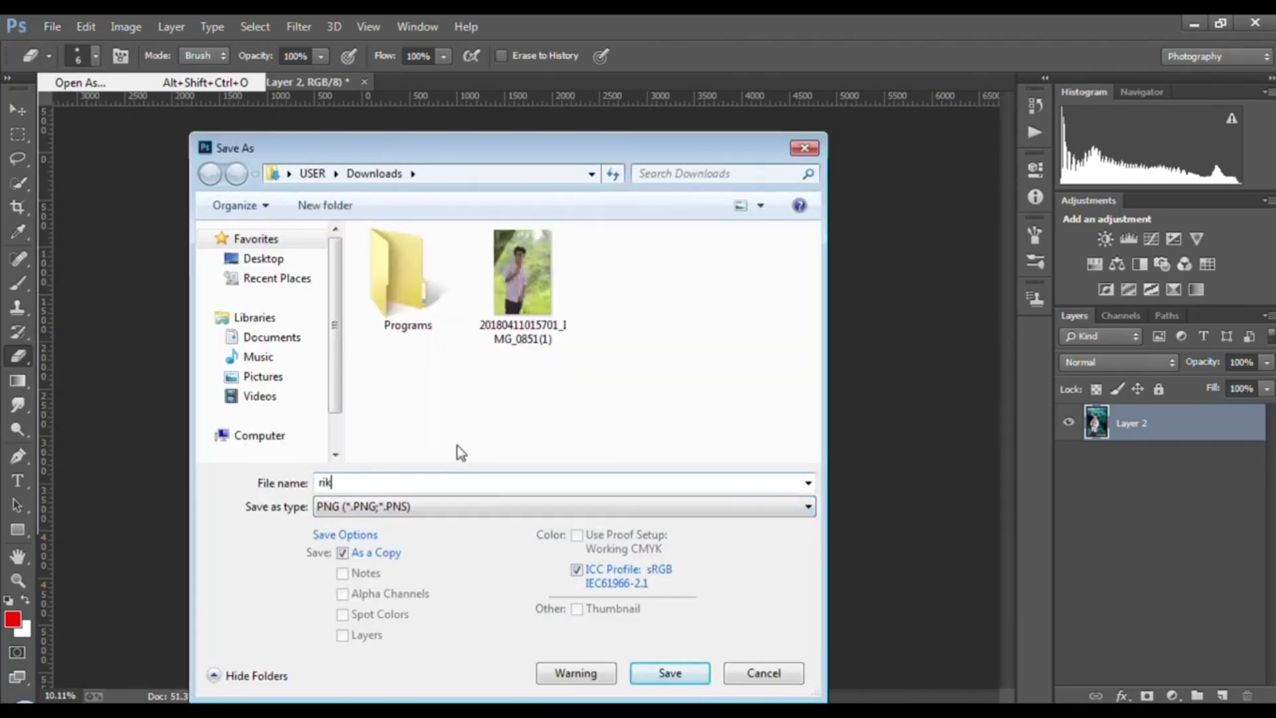
key(Return)
click(665, 233)
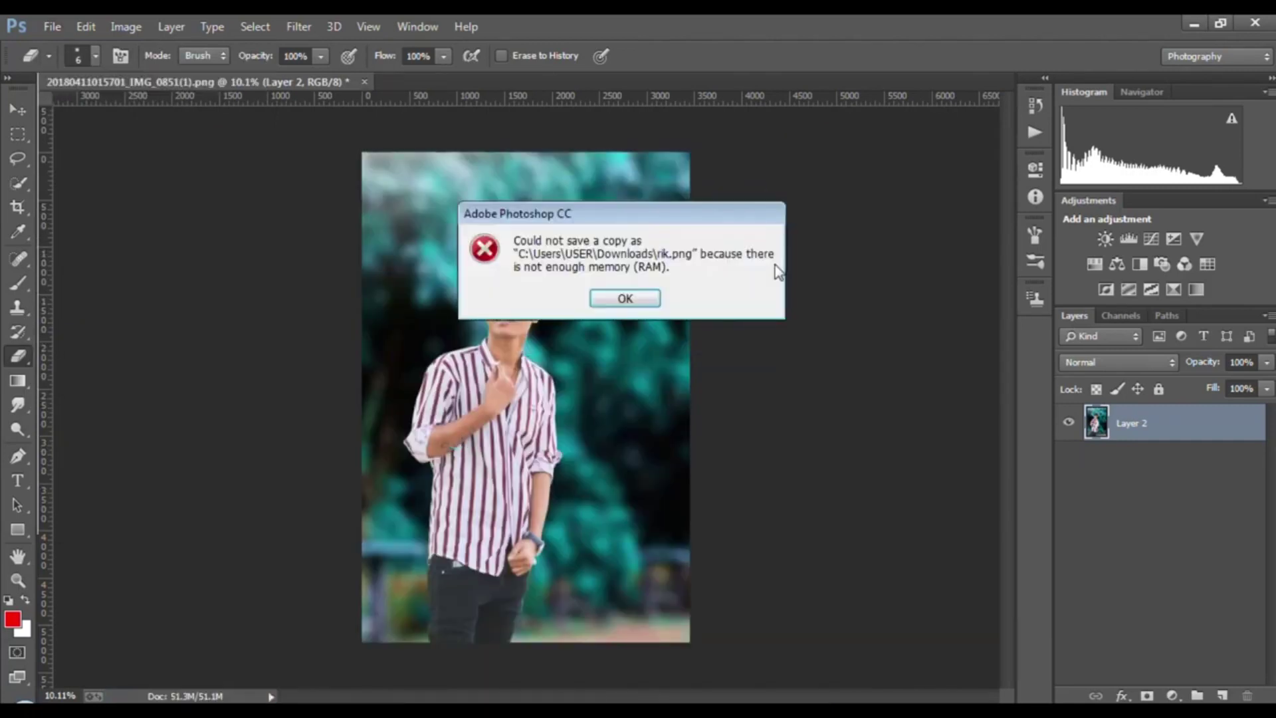
click(612, 306)
Step: Save the image as a JPEG named rik in the Downloads folder
click(51, 26)
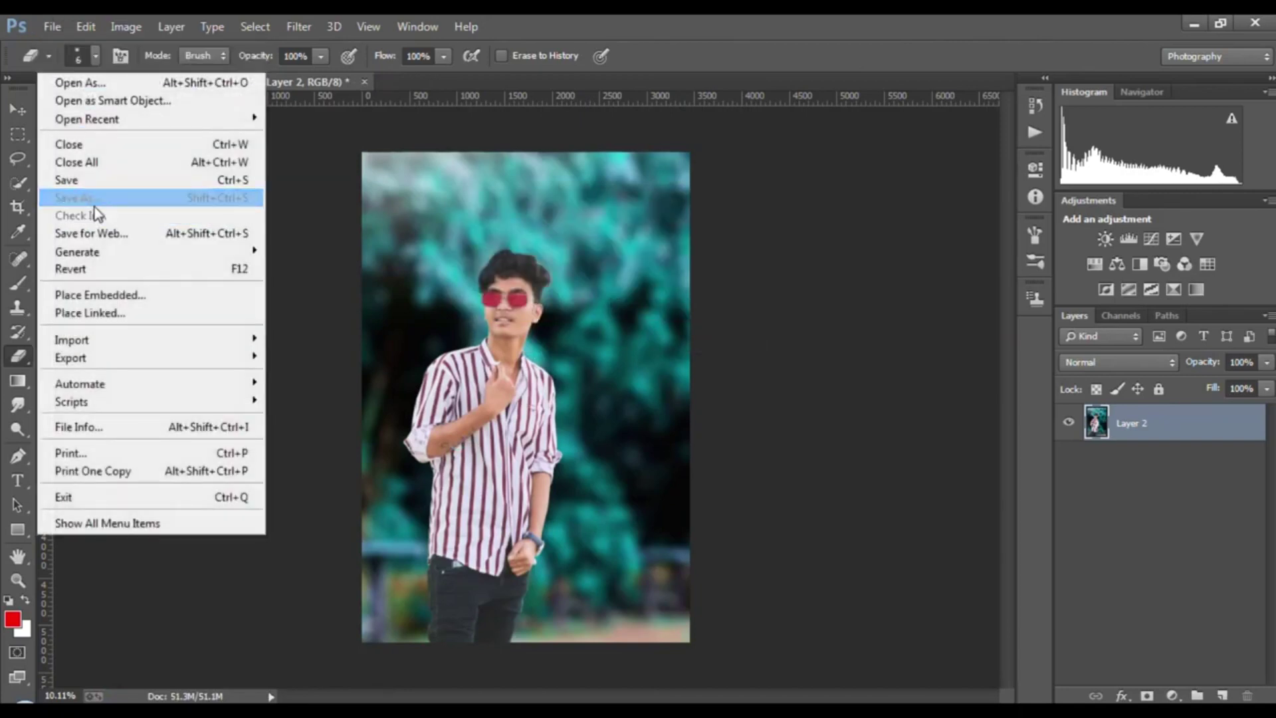
click(86, 197)
click(429, 507)
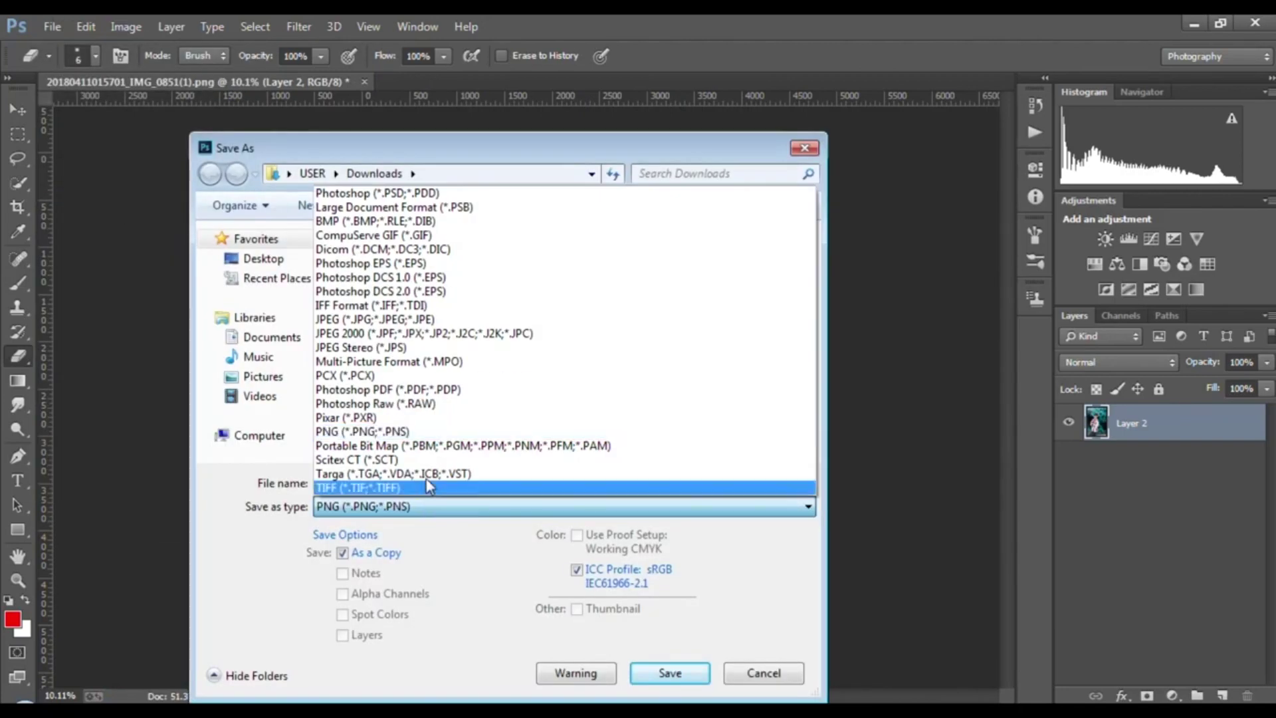
click(417, 326)
text(rik)
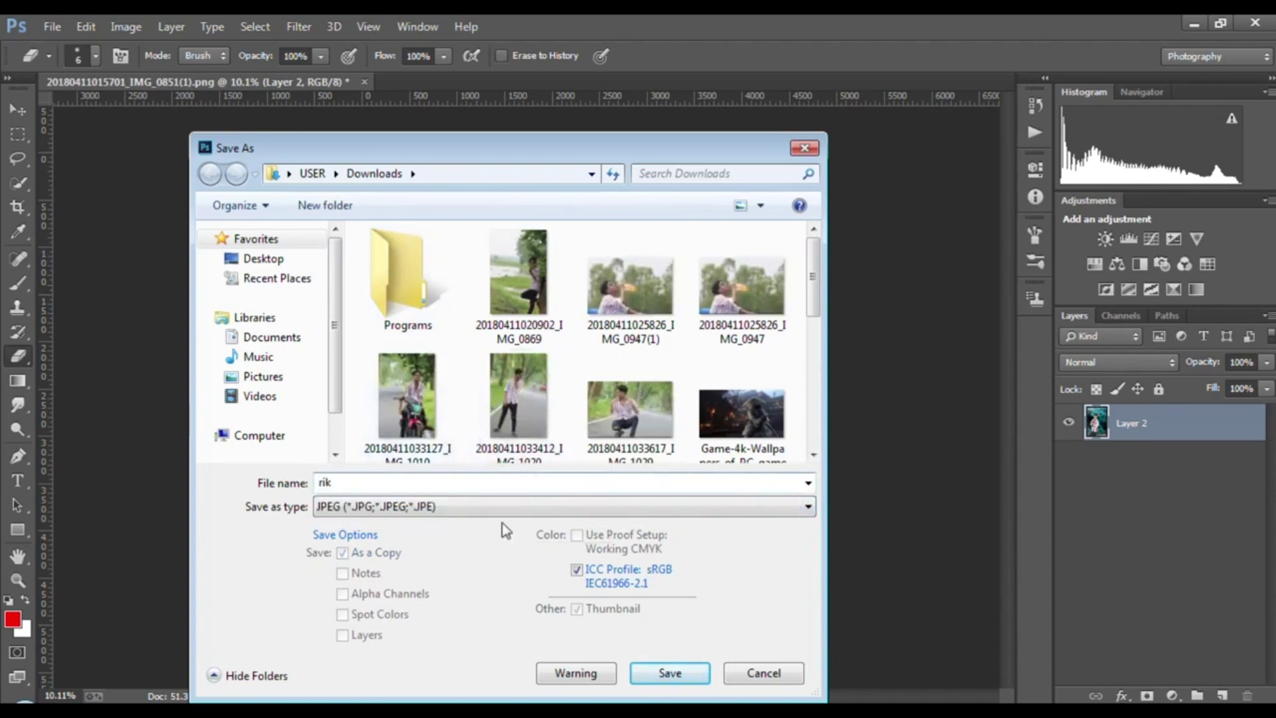
double_click(627, 488)
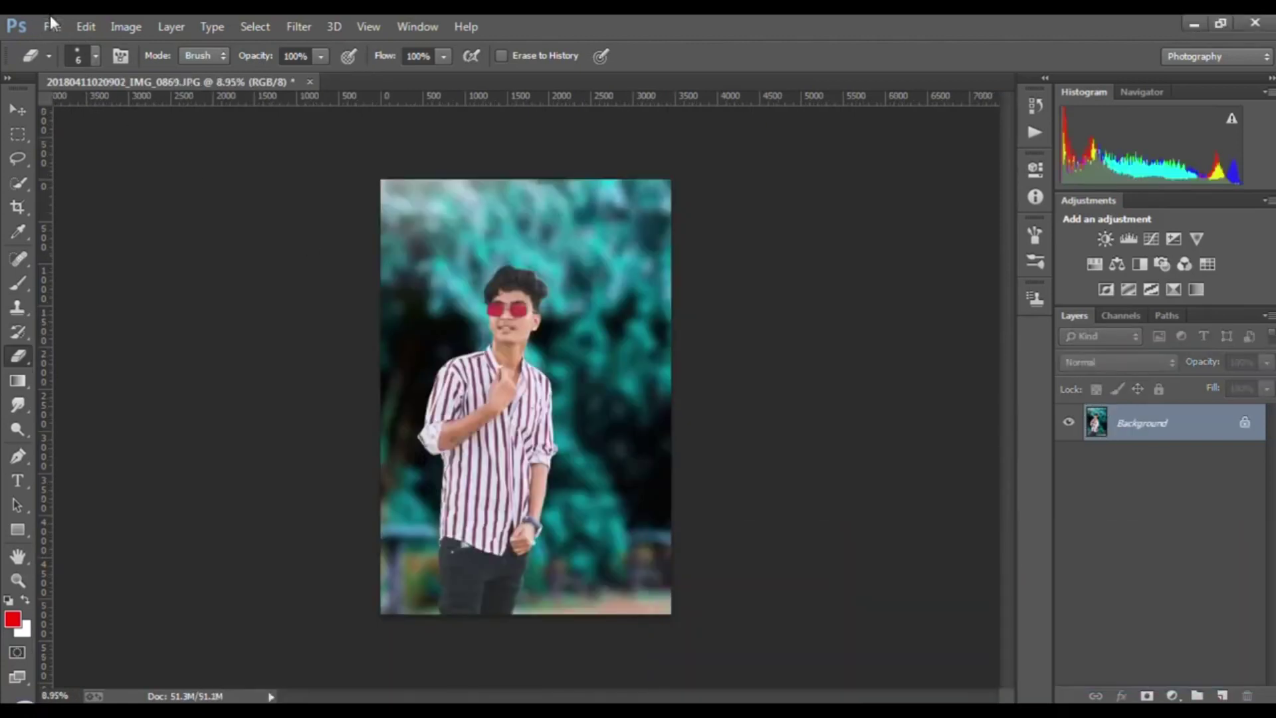
click(52, 27)
click(95, 100)
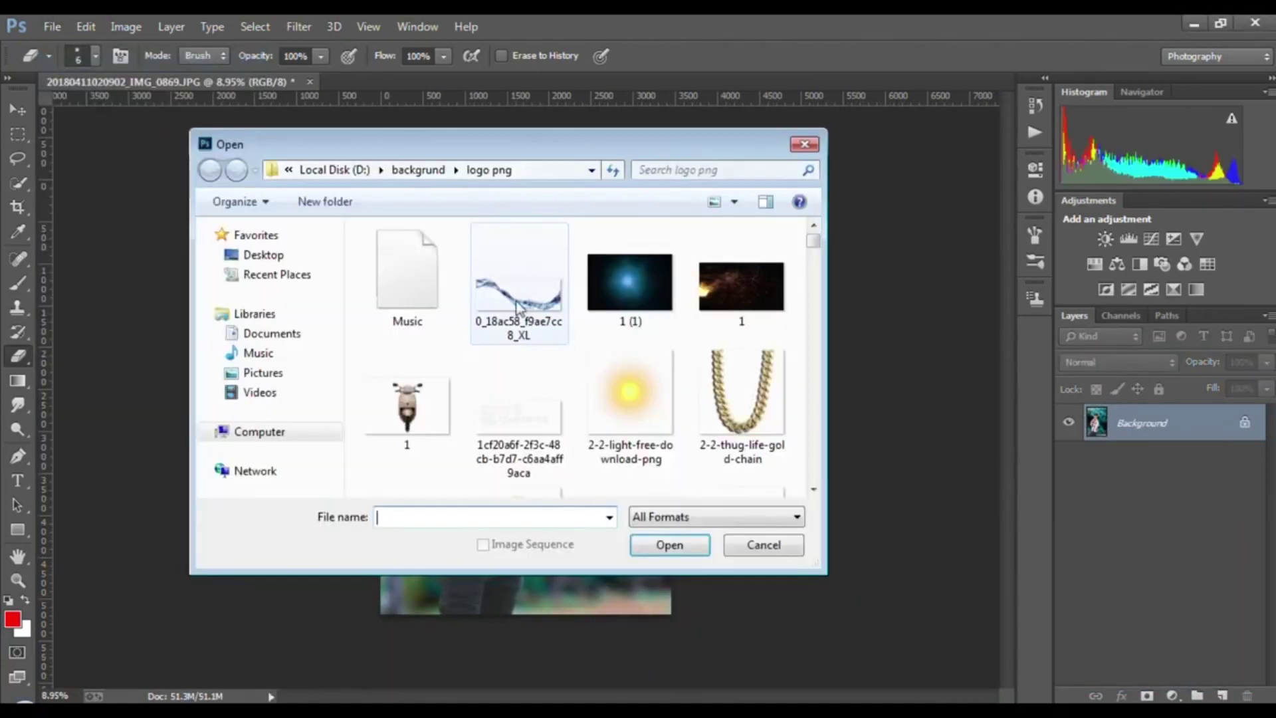
click(759, 544)
Step: Place the water wave image 0_18ac58_f9ae7cc8_XL as an embedded layer over the flattened photo
click(52, 27)
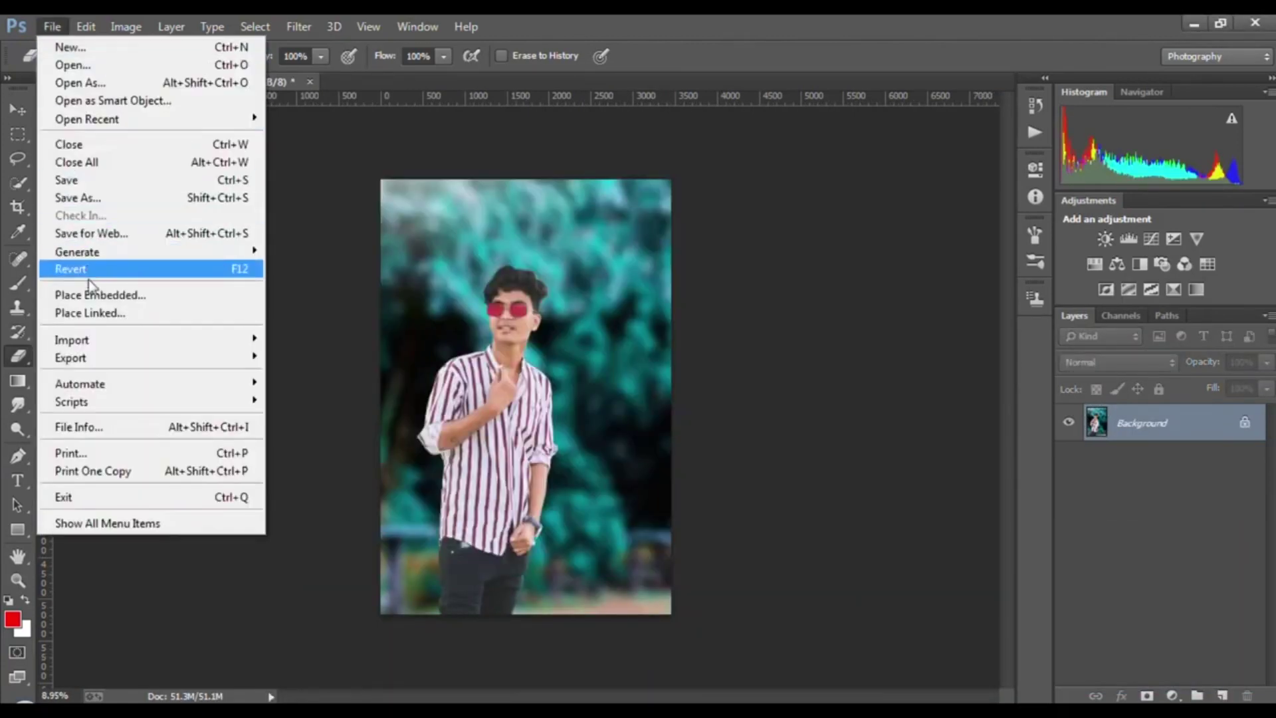
click(95, 290)
click(512, 282)
click(666, 541)
Step: Enlarge the wave and position it over the man's legs along the photo's lower edge, and commit the transform
drag(536, 403, 968, 649)
drag(865, 549, 570, 543)
drag(671, 516, 803, 521)
drag(639, 550, 517, 559)
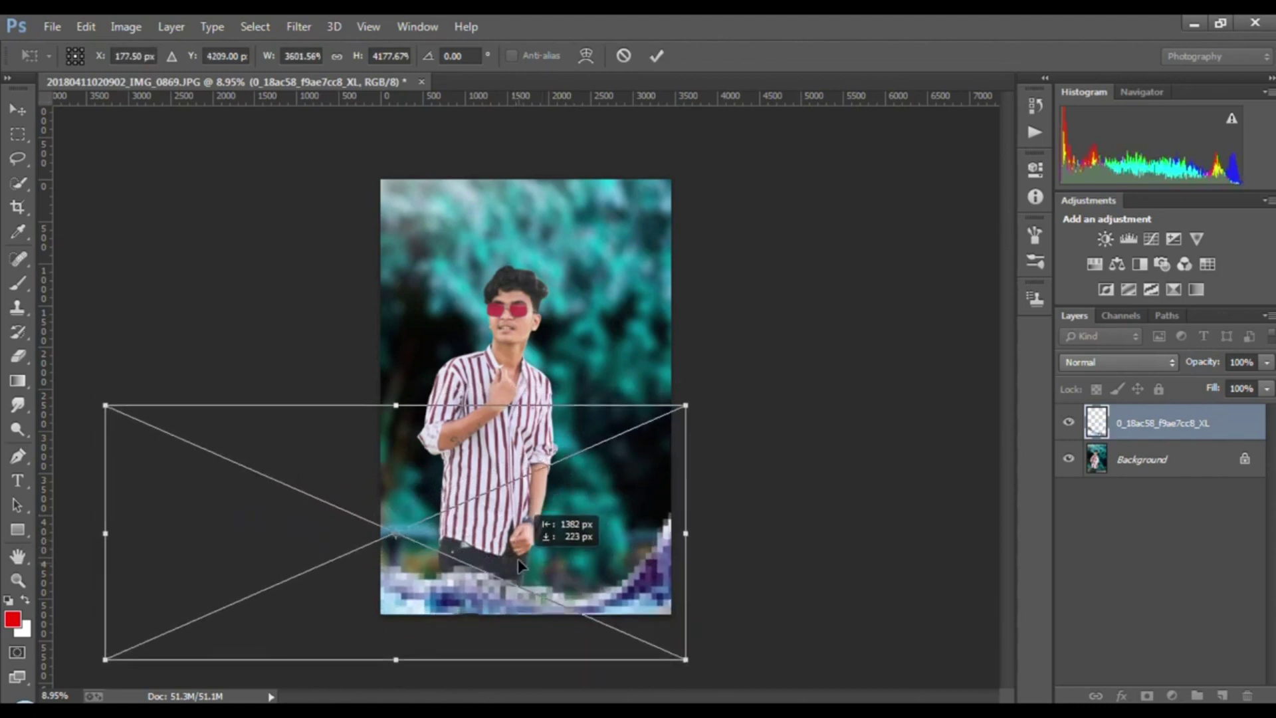
click(657, 56)
key(e)
Step: Apply a Box Blur with an 883-pixel radius to the wave layer to turn it into soft haze
click(298, 26)
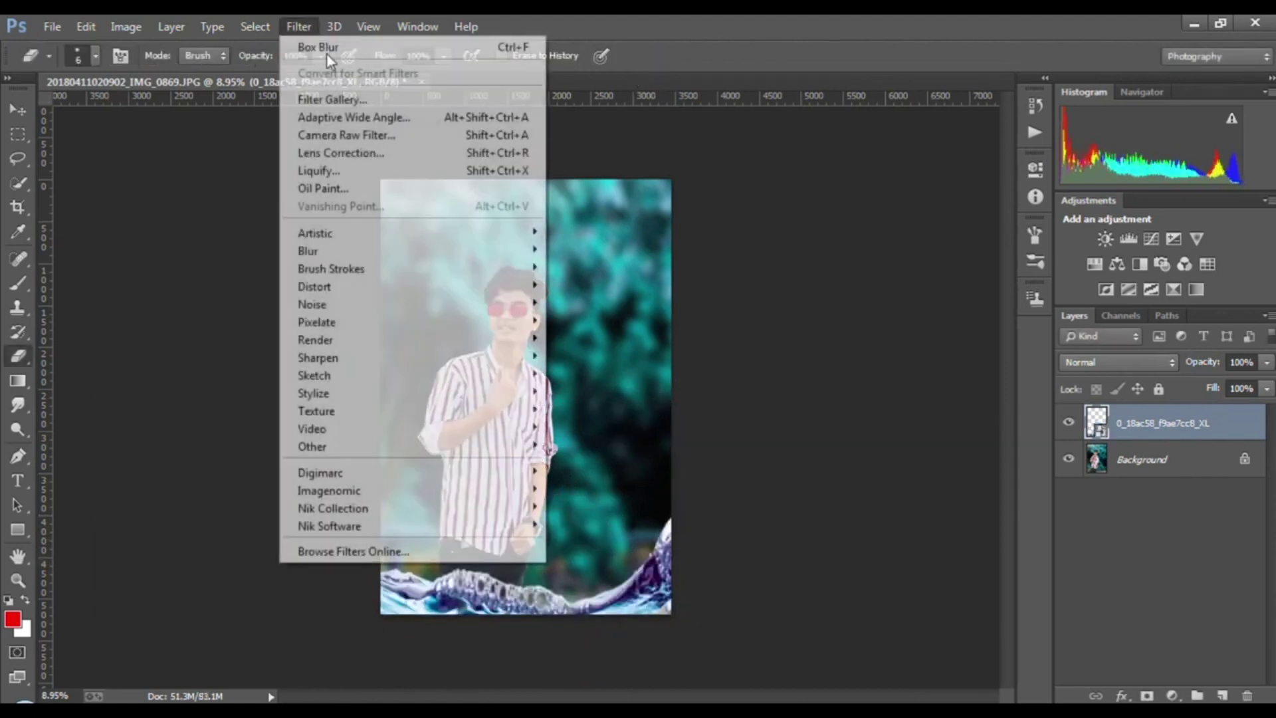
mouse_move(463, 257)
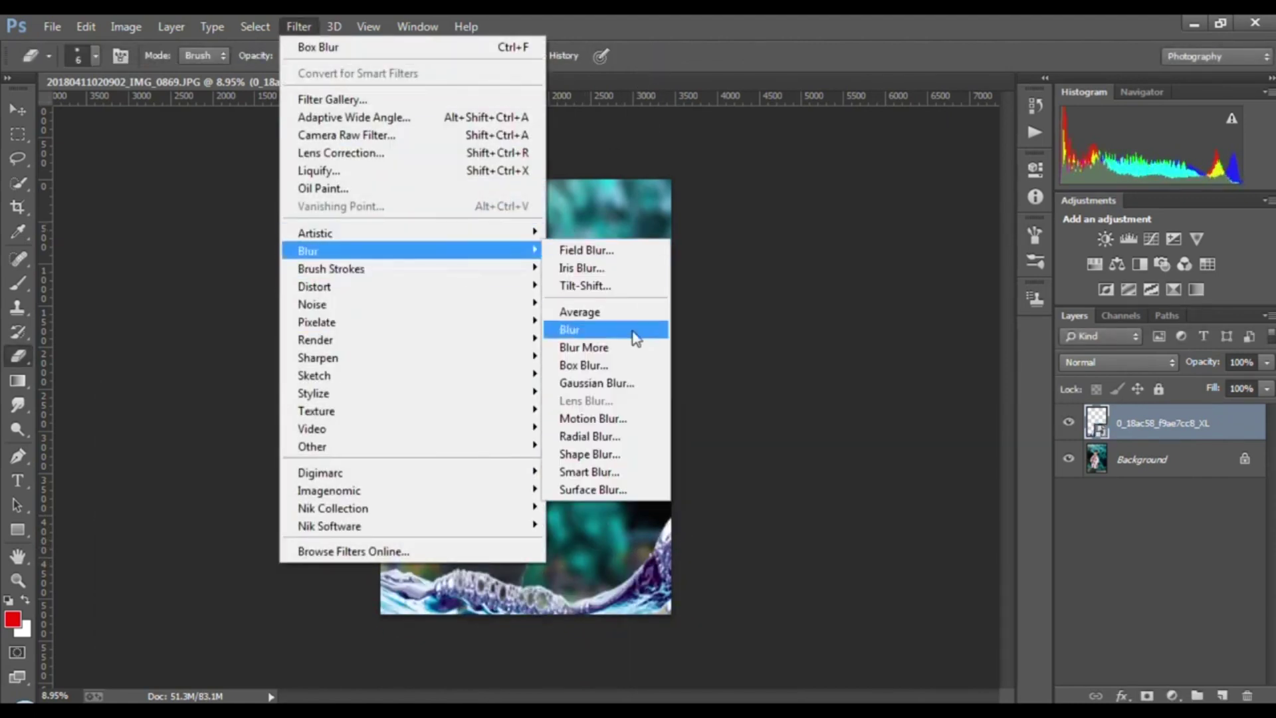
click(618, 363)
mouse_move(991, 473)
mouse_down()
mouse_move(916, 472)
mouse_move(993, 475)
mouse_up()
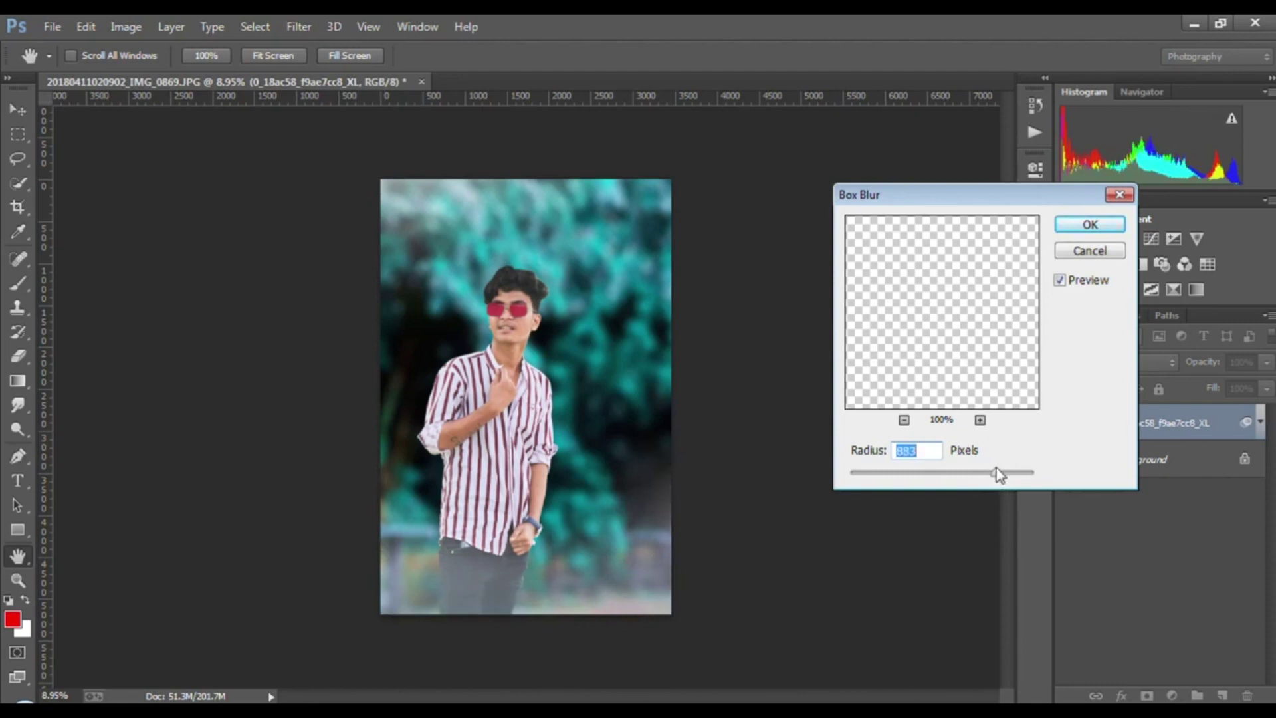
click(1087, 225)
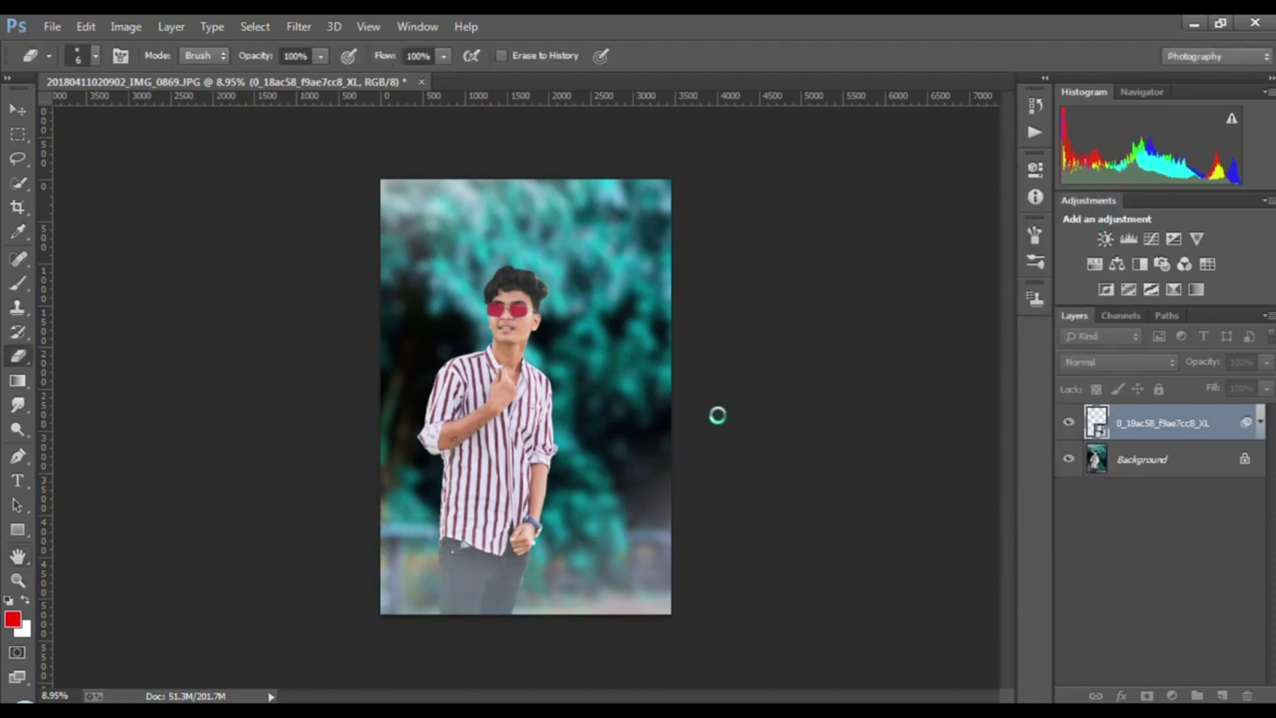
click(606, 297)
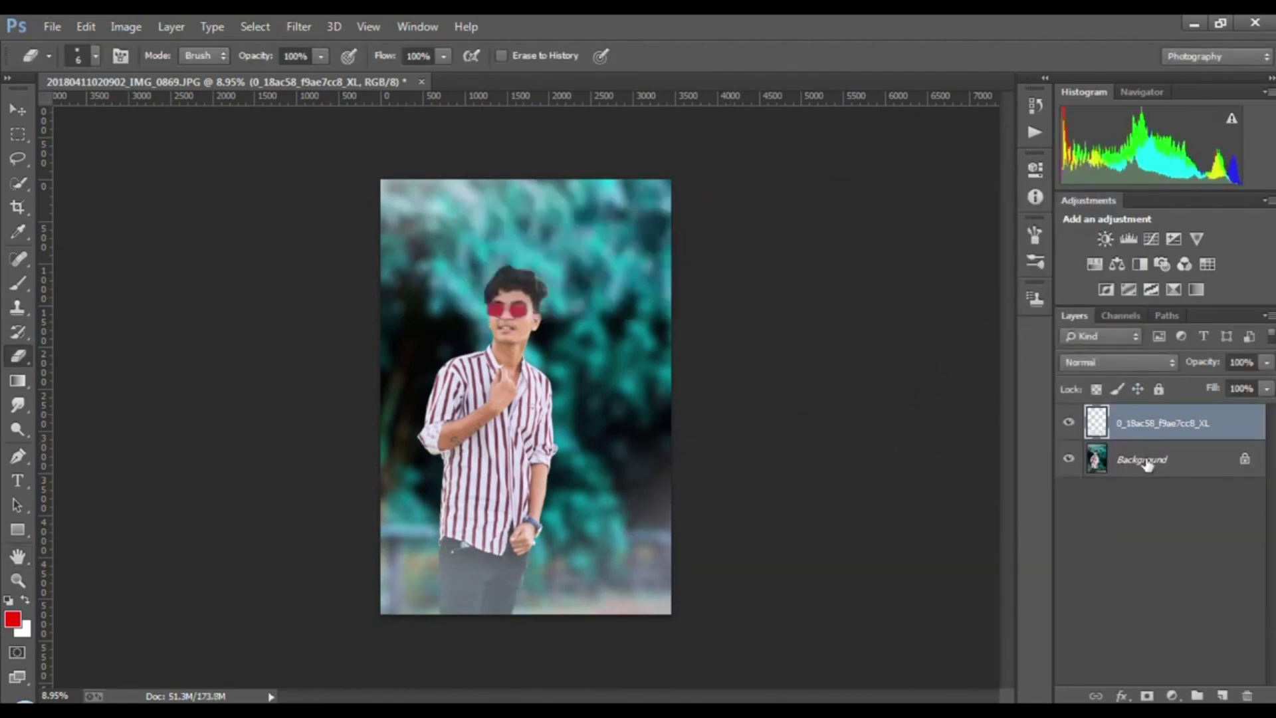
Step: Flatten the blurred wave layer and the photo into a single background layer
right_click(1149, 463)
click(1107, 612)
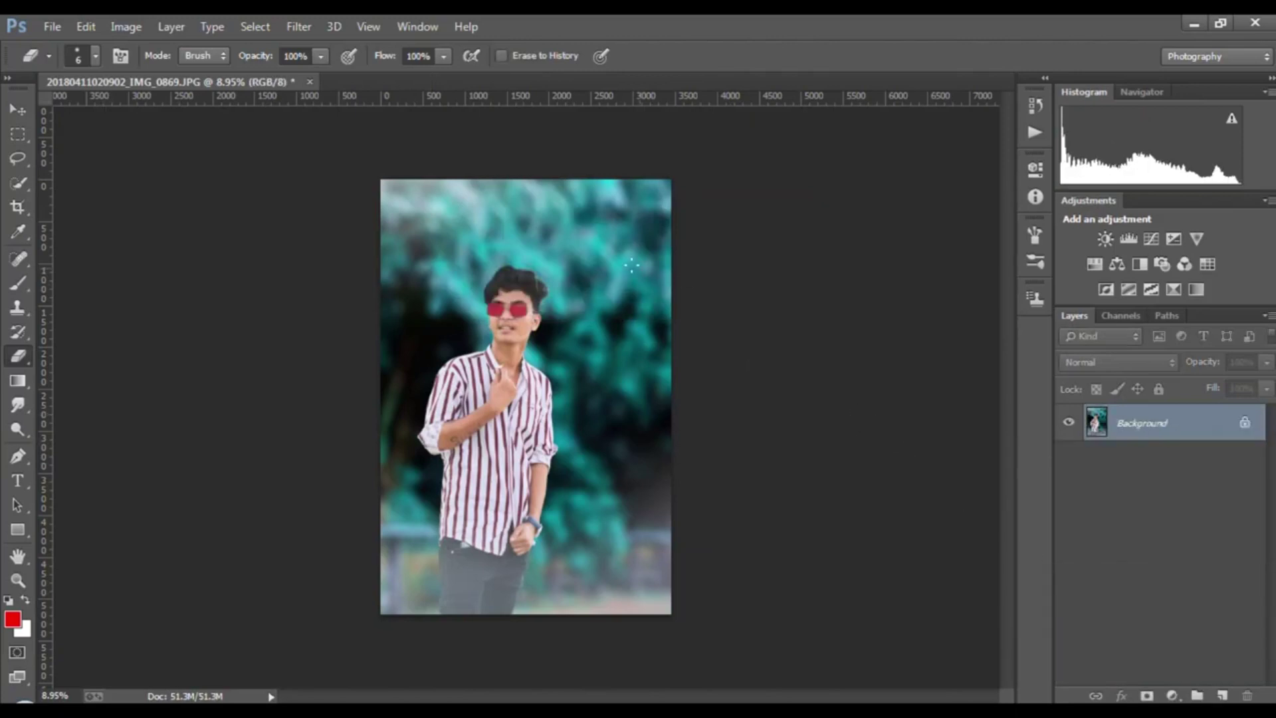
scroll(599, 276, up, 3)
scroll(618, 271, down, 2)
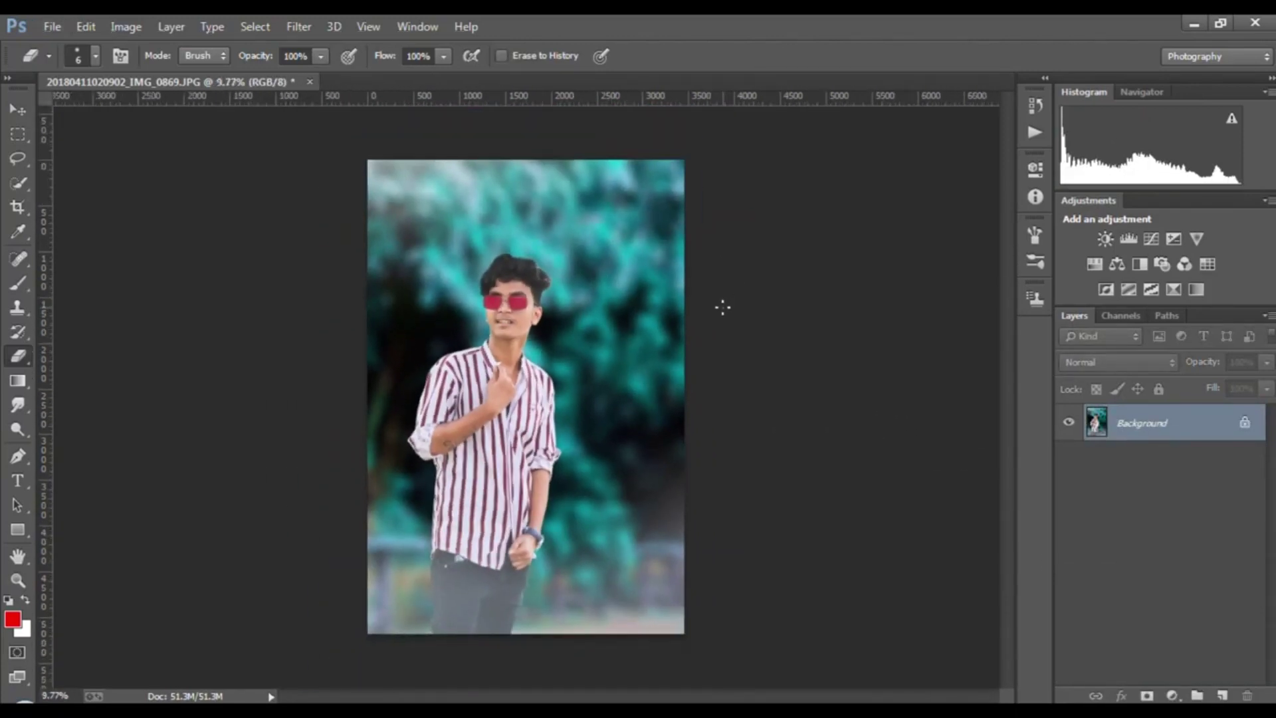
click(52, 27)
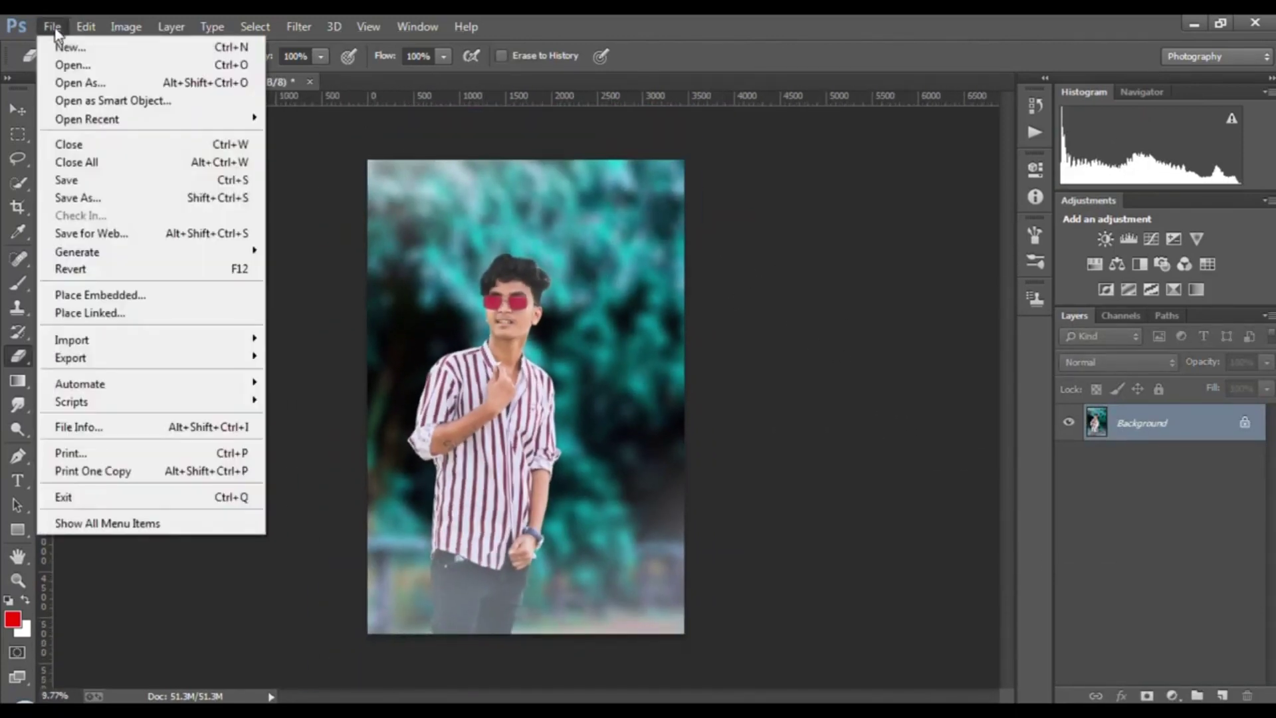
click(106, 197)
click(670, 669)
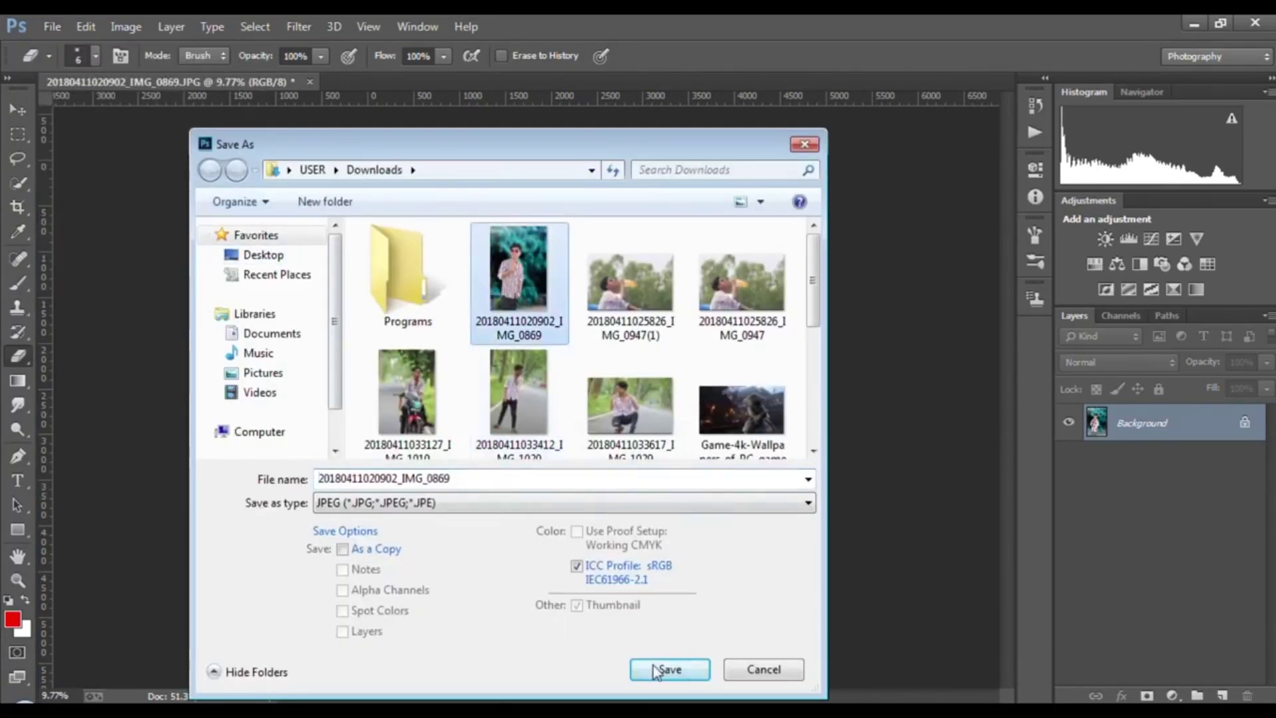
click(696, 370)
click(752, 185)
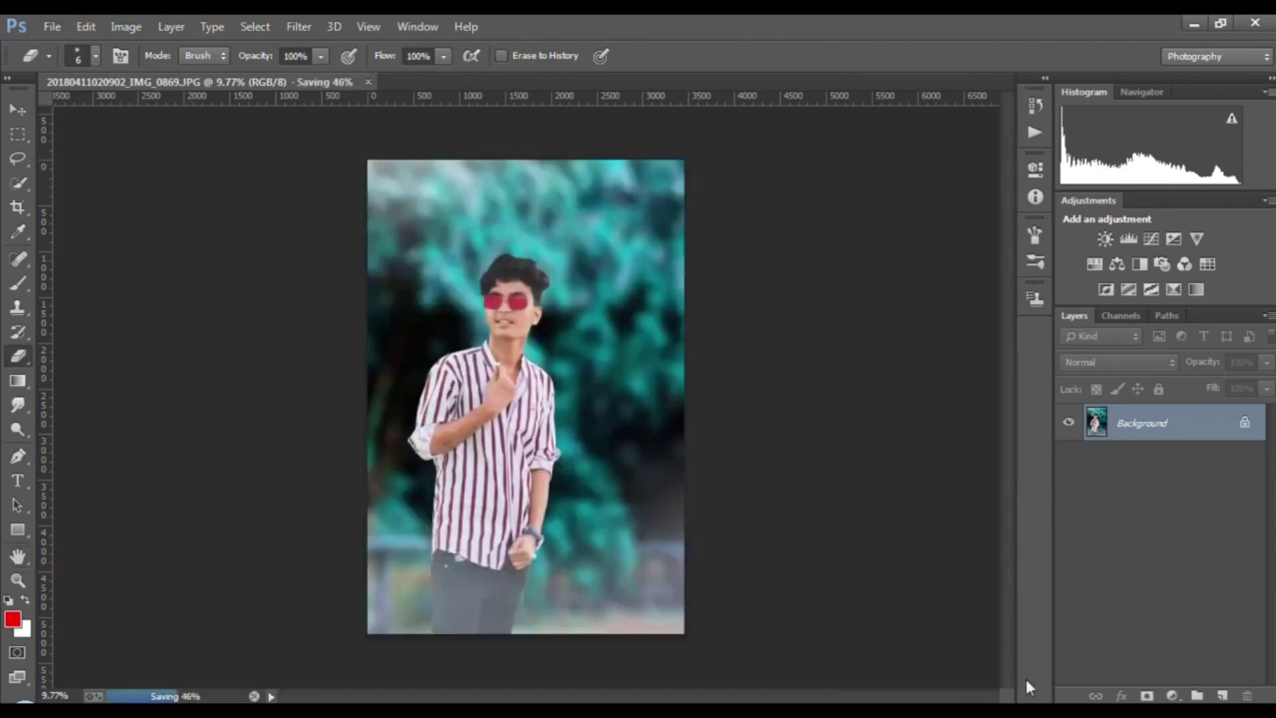